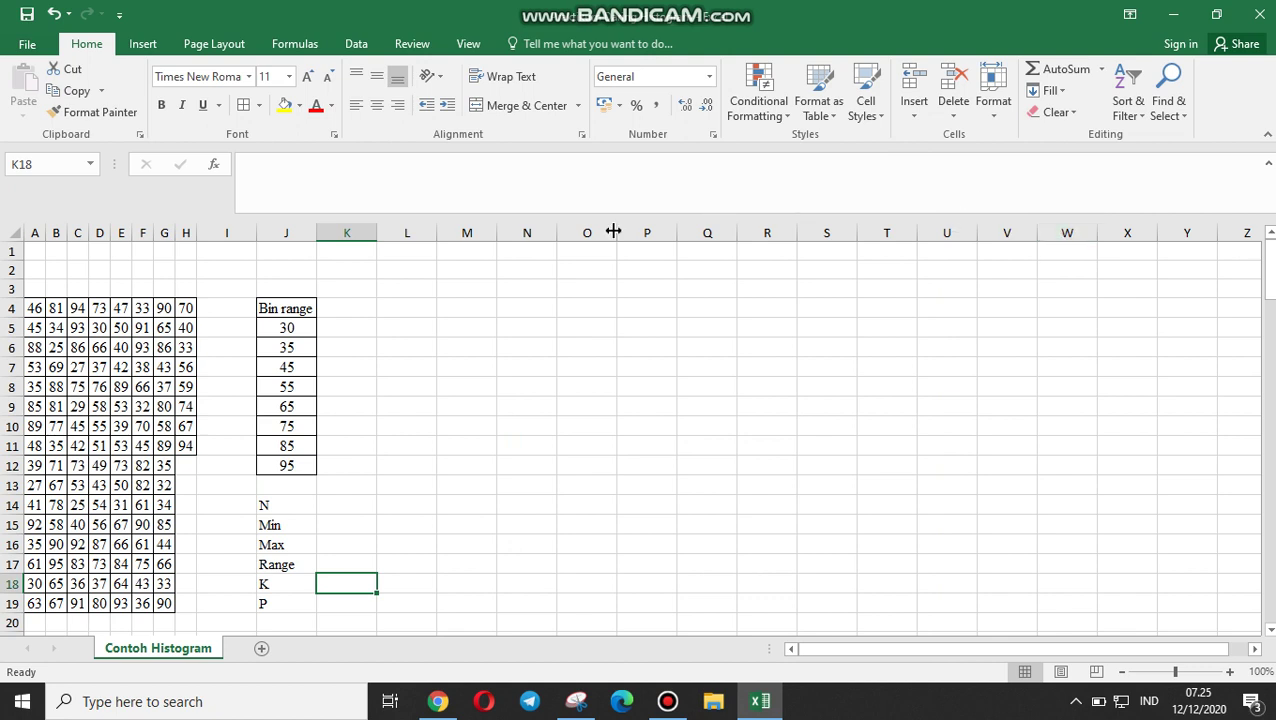
- Examine the data block in A4:H19 and the values and formulas of the bin range in J4:J12
click(36, 308)
drag(76, 308, 184, 610)
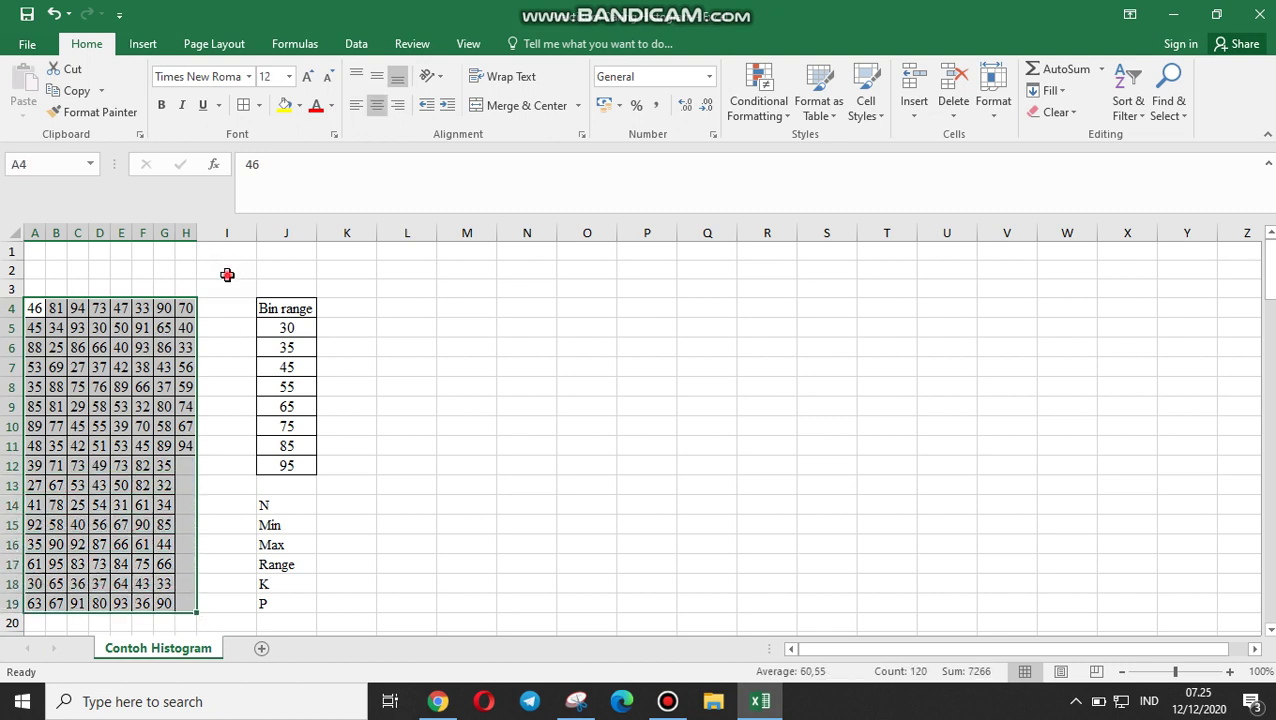
click(227, 271)
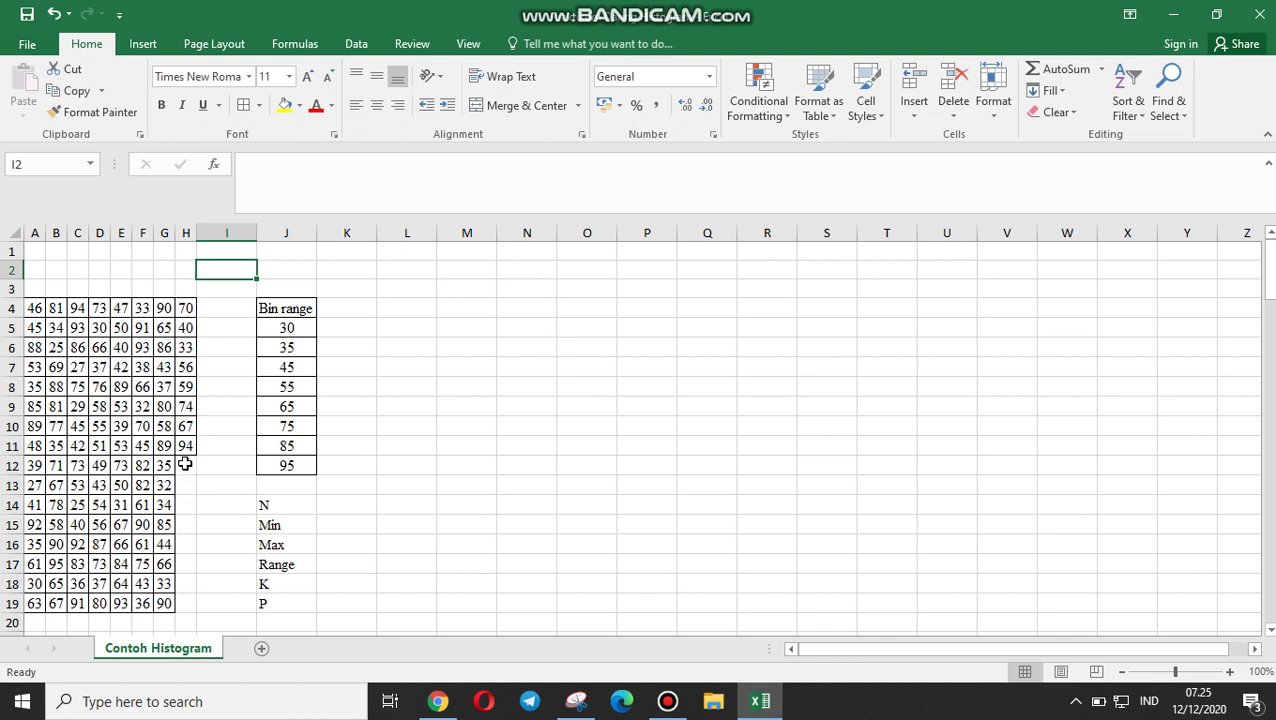
click(350, 306)
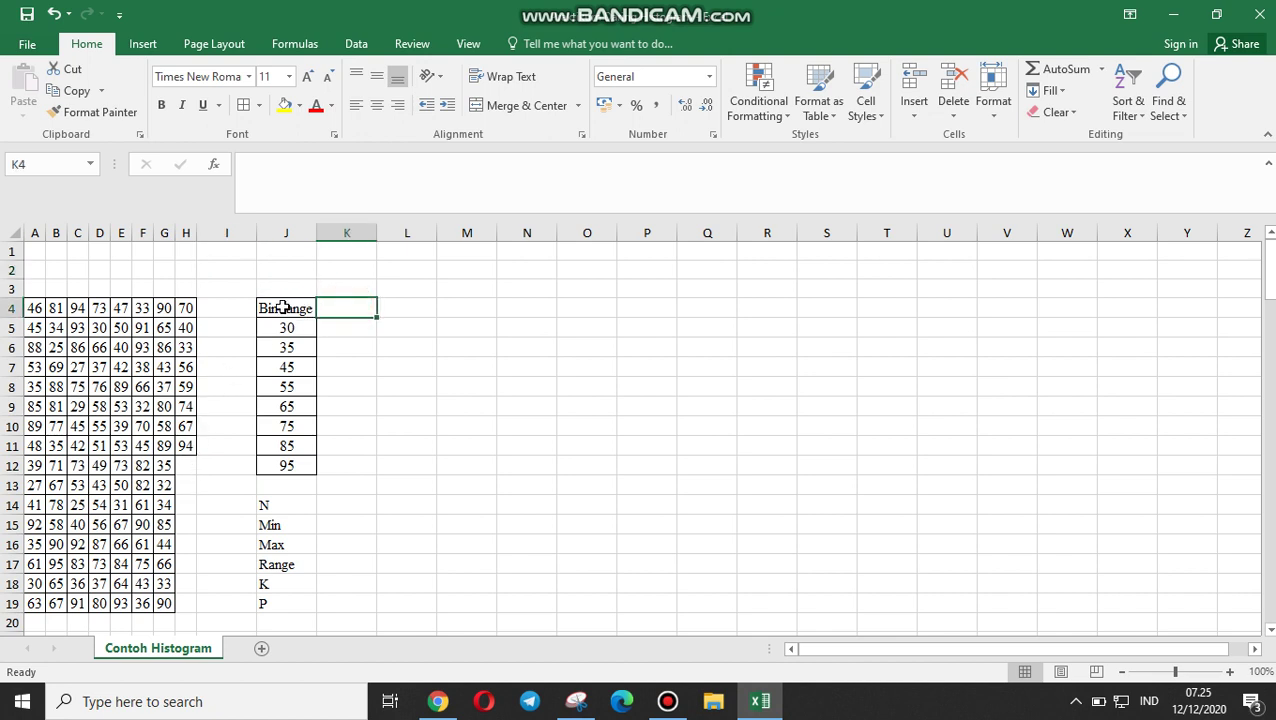
click(283, 308)
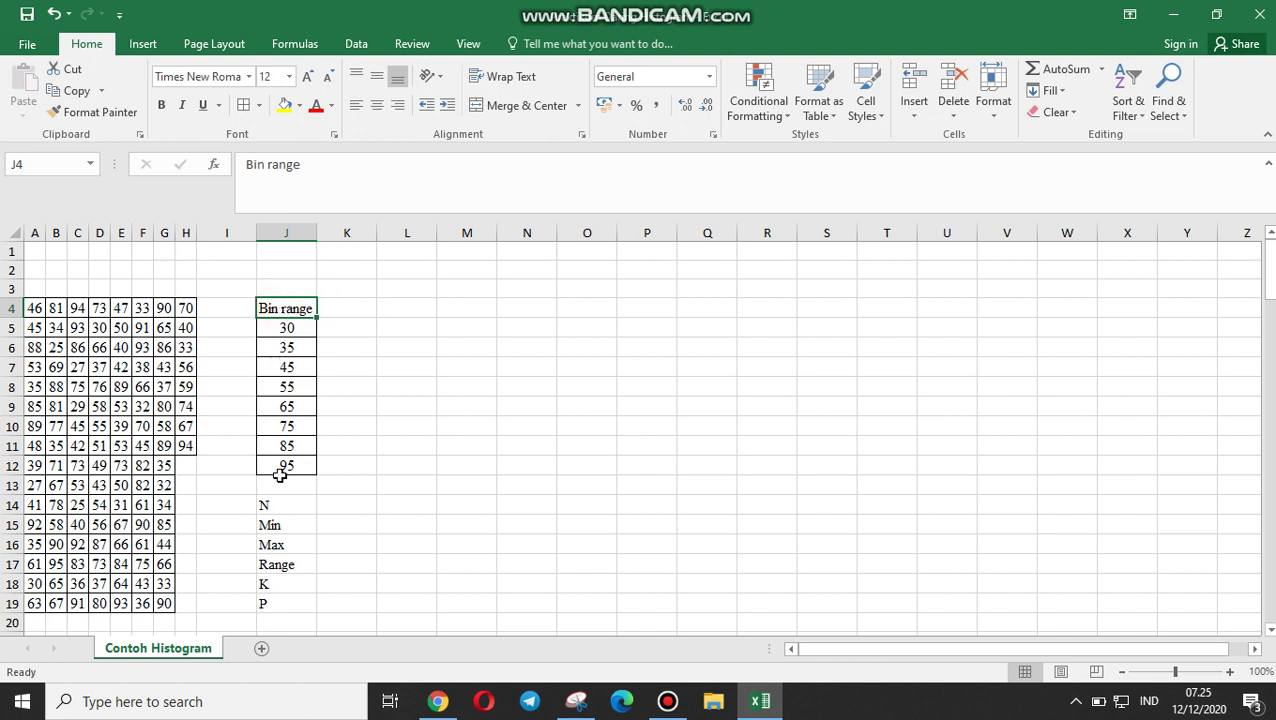
click(289, 329)
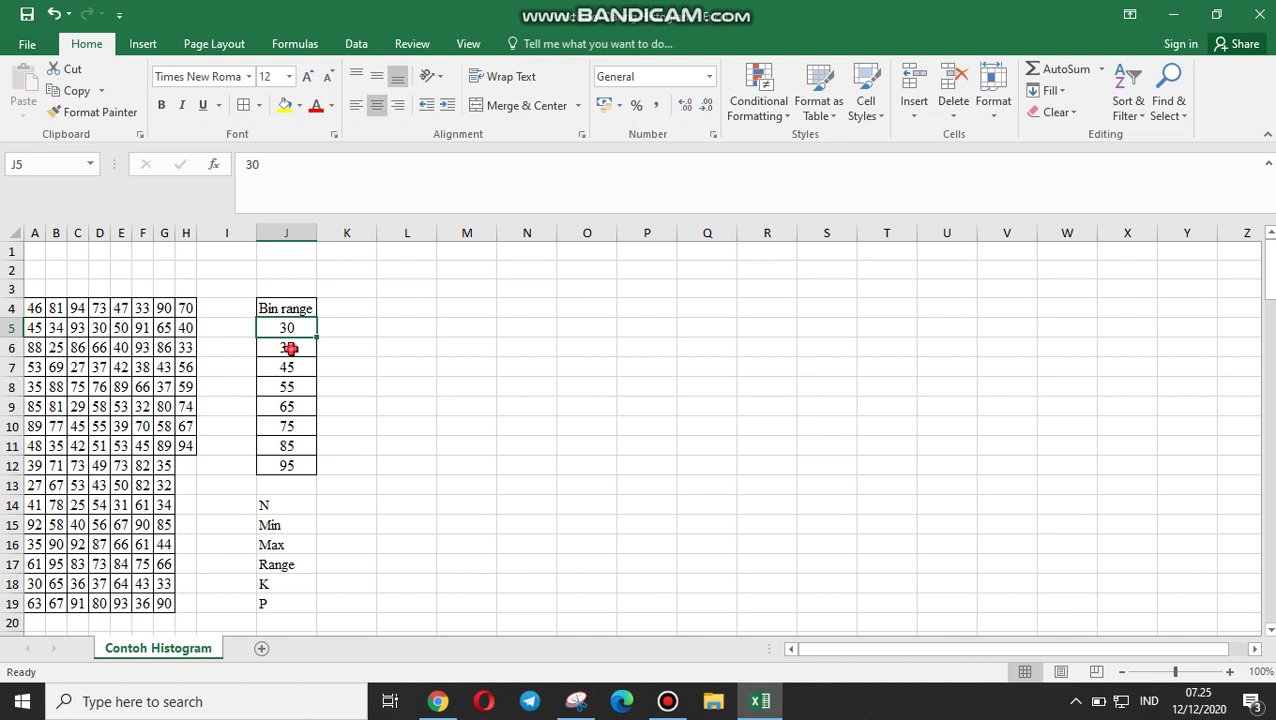
click(288, 347)
click(289, 366)
click(286, 388)
click(286, 407)
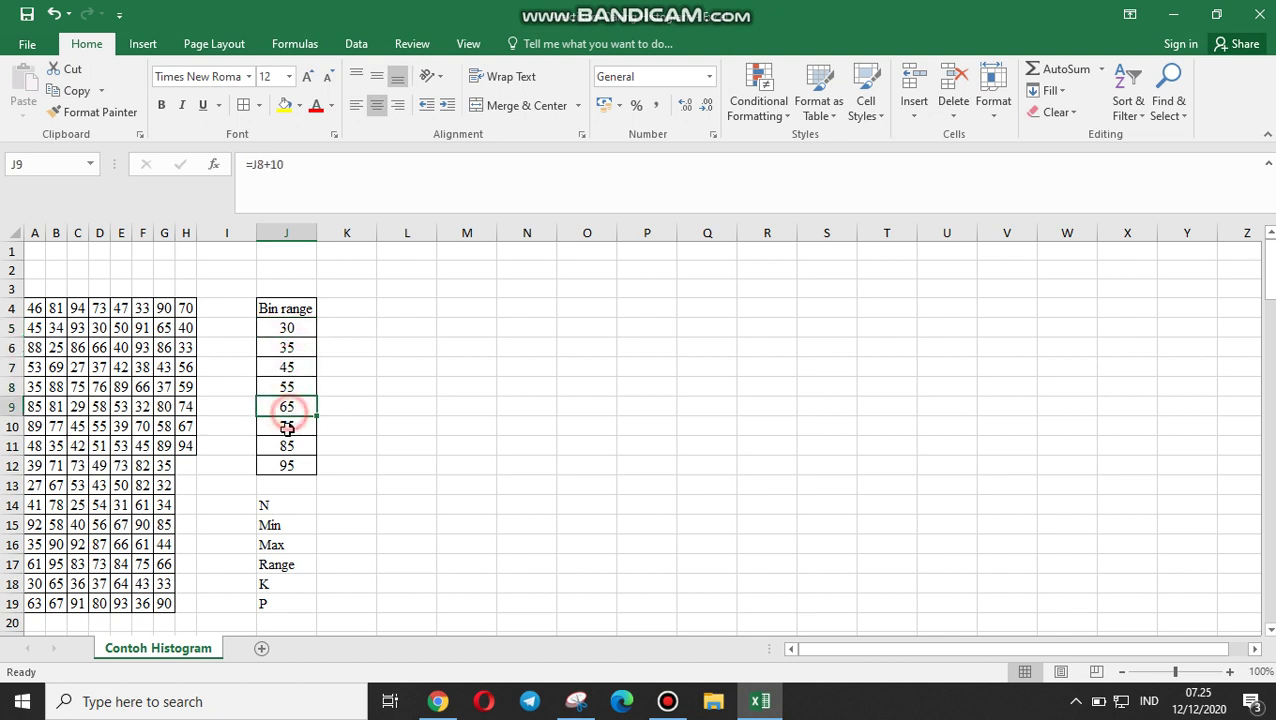
click(286, 426)
click(286, 446)
click(286, 464)
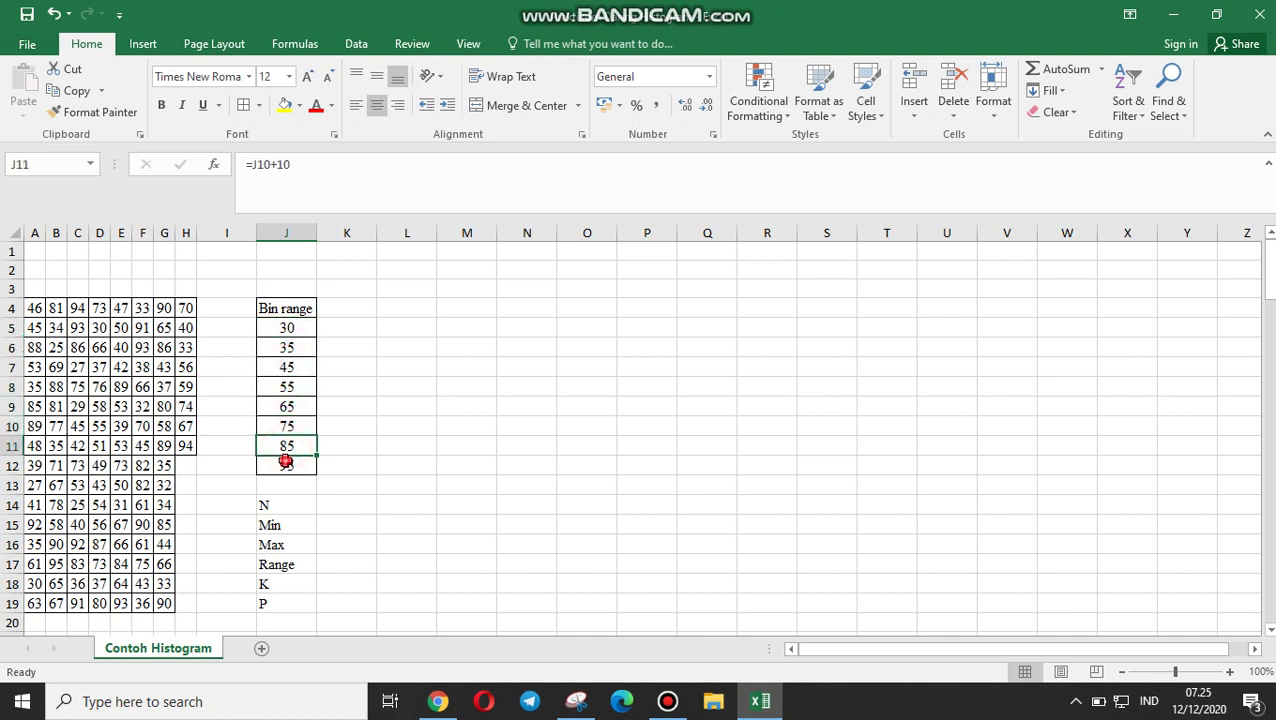
click(293, 331)
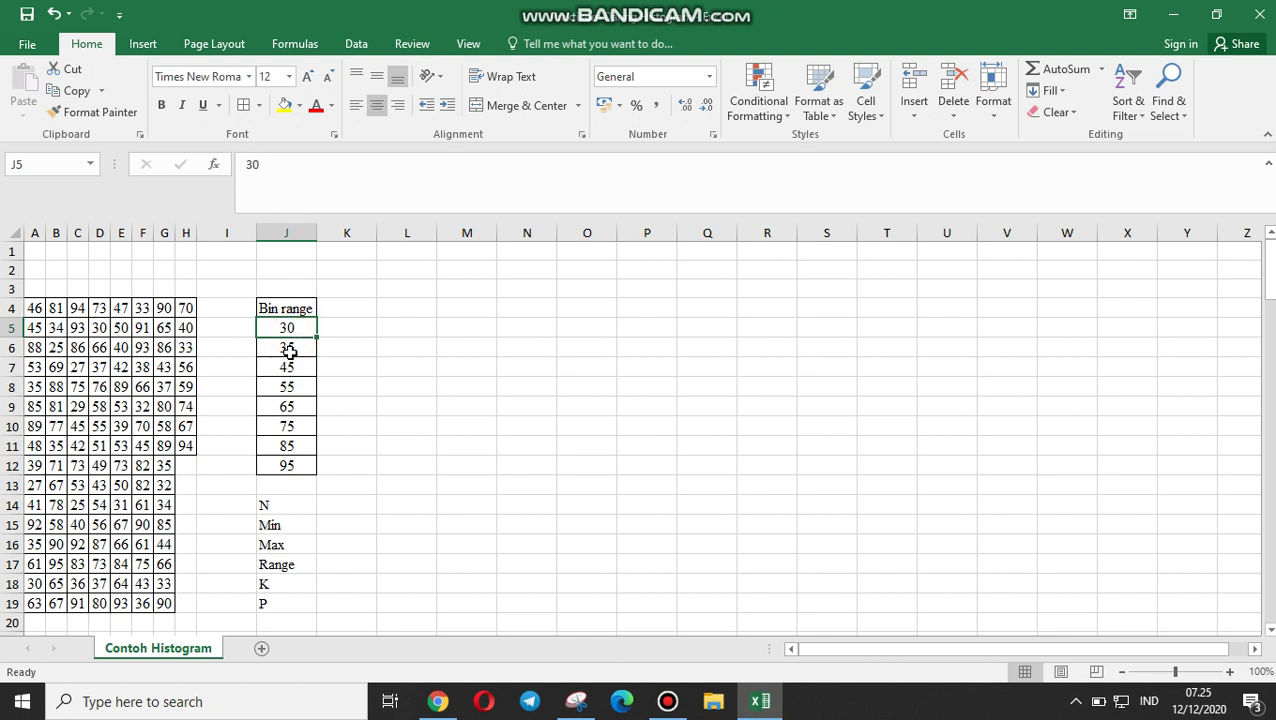
click(289, 350)
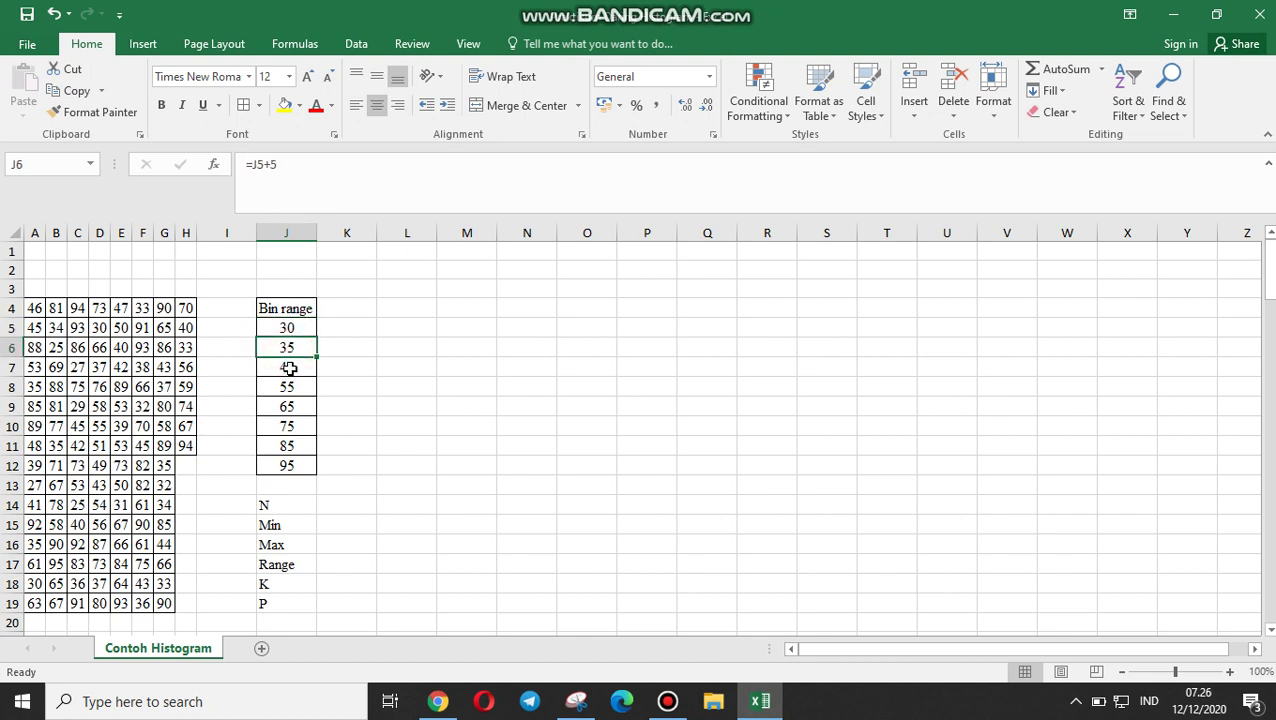
click(290, 368)
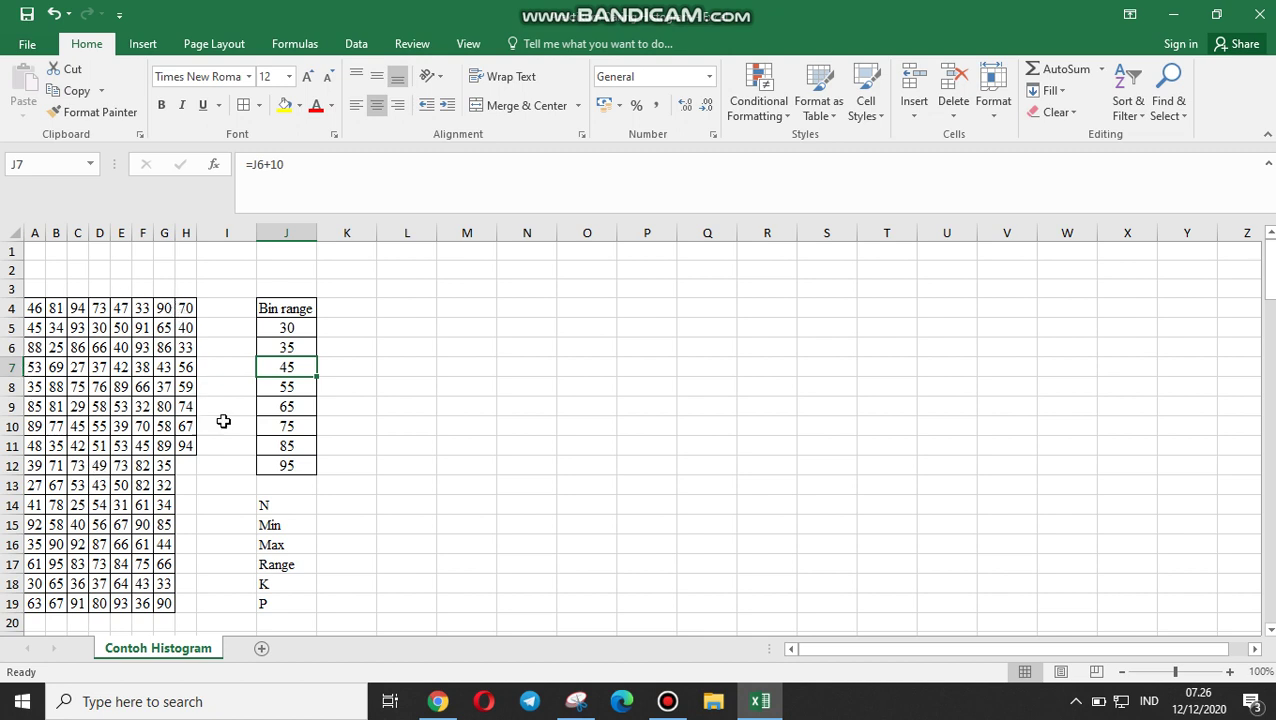
click(293, 424)
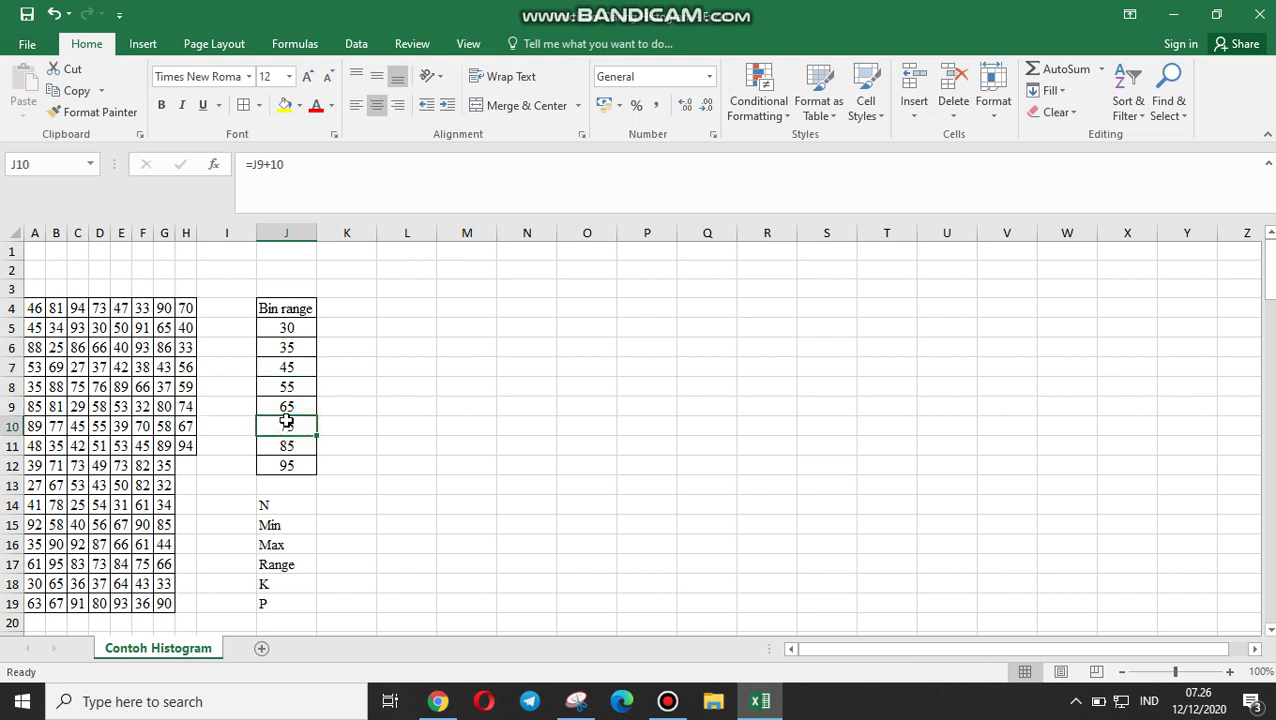
- Review the statistic labels N, Min, Max, Range, K and P listed in J14:J19
click(347, 507)
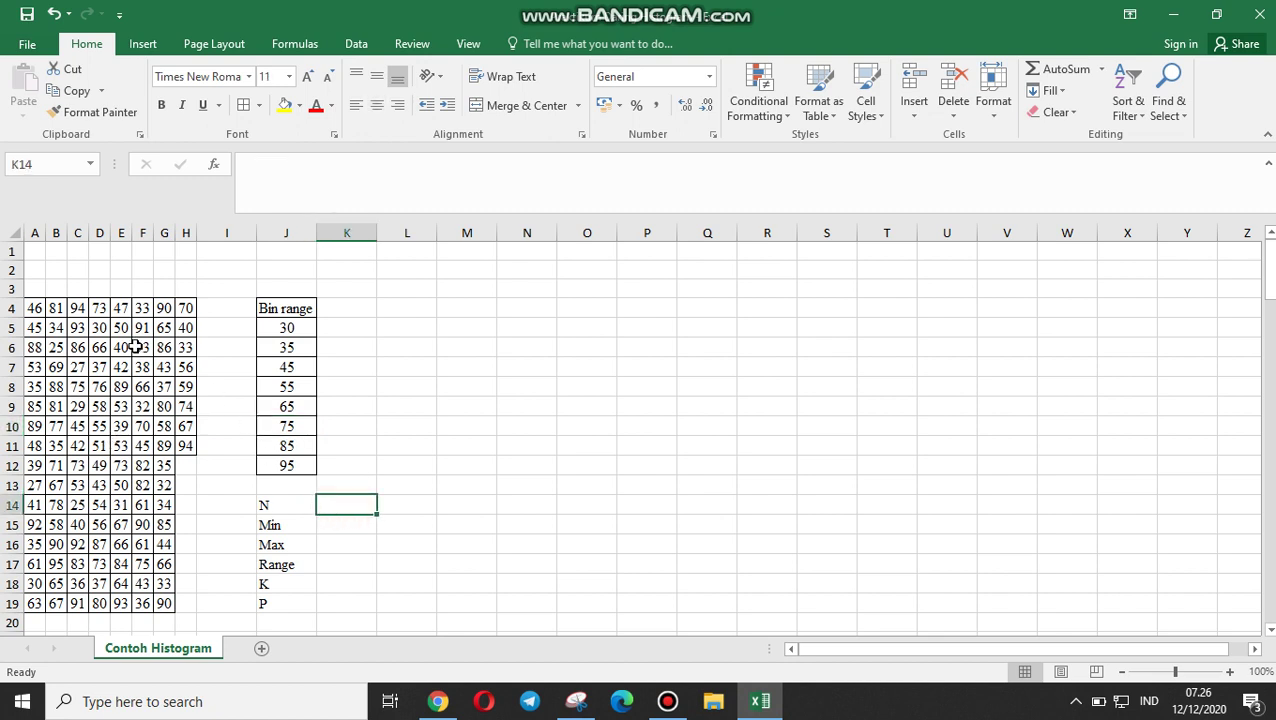
click(289, 510)
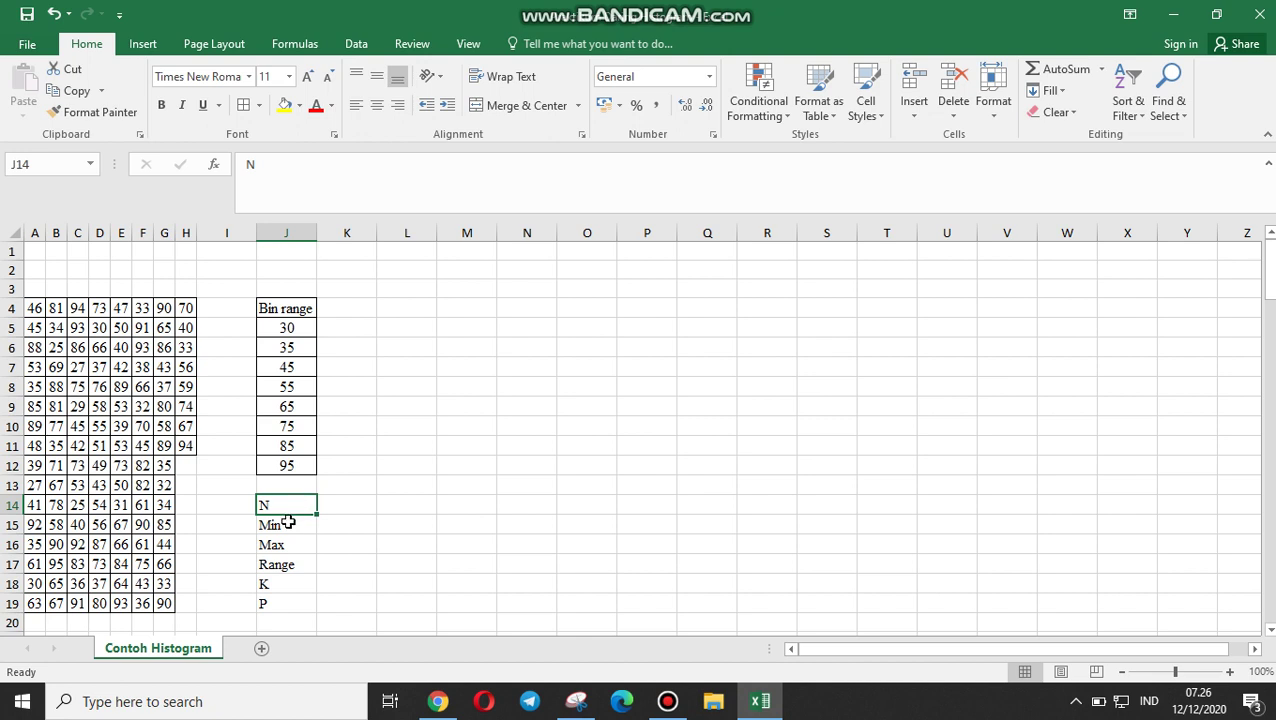
click(285, 524)
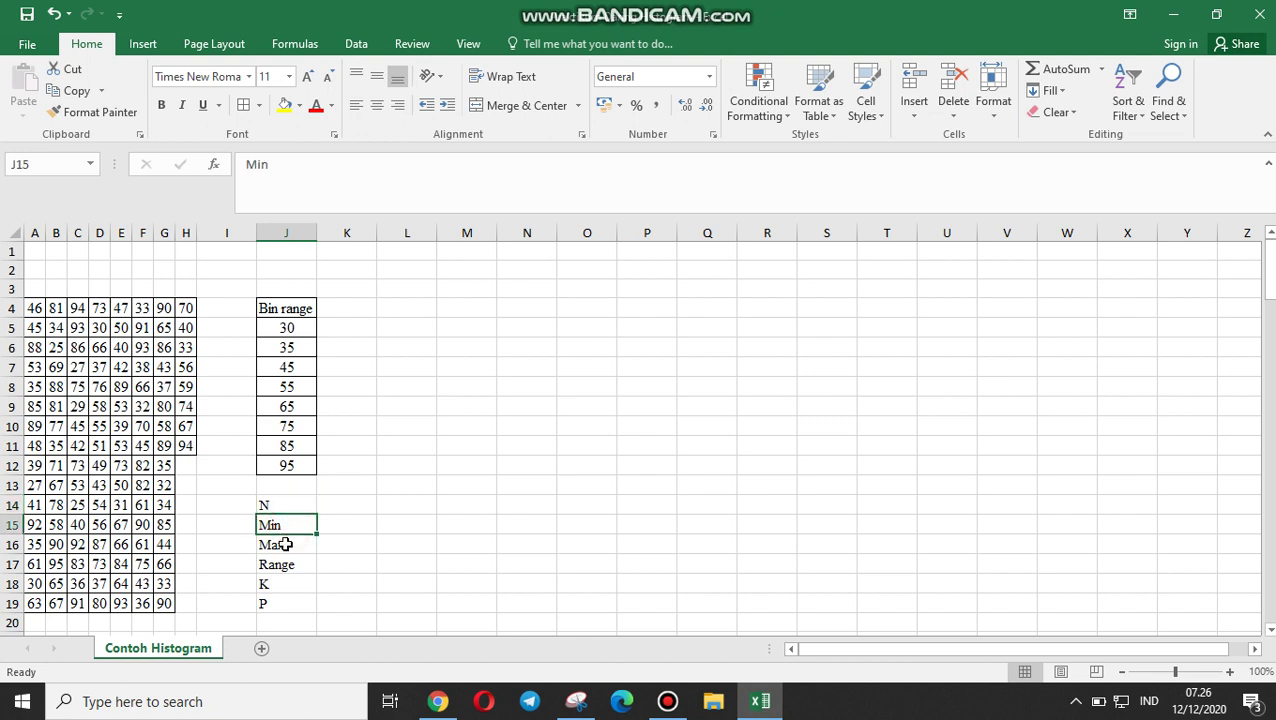
click(285, 544)
click(285, 565)
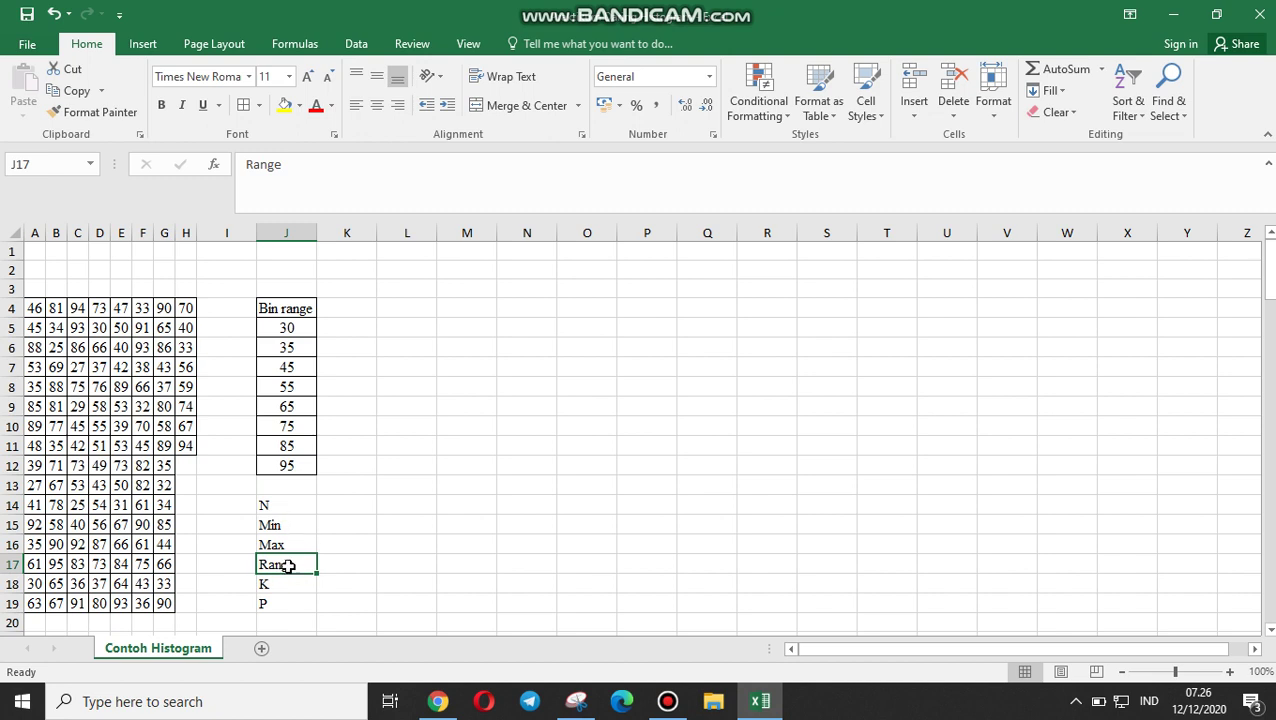
click(287, 588)
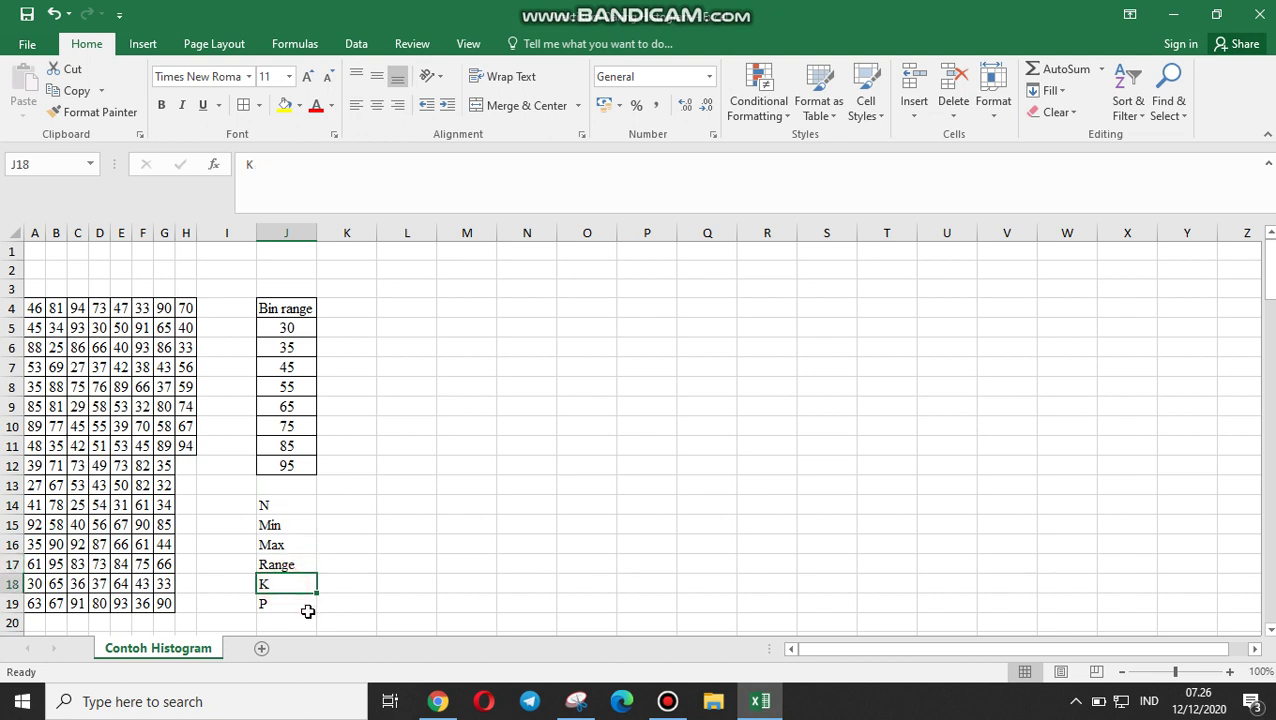
click(290, 600)
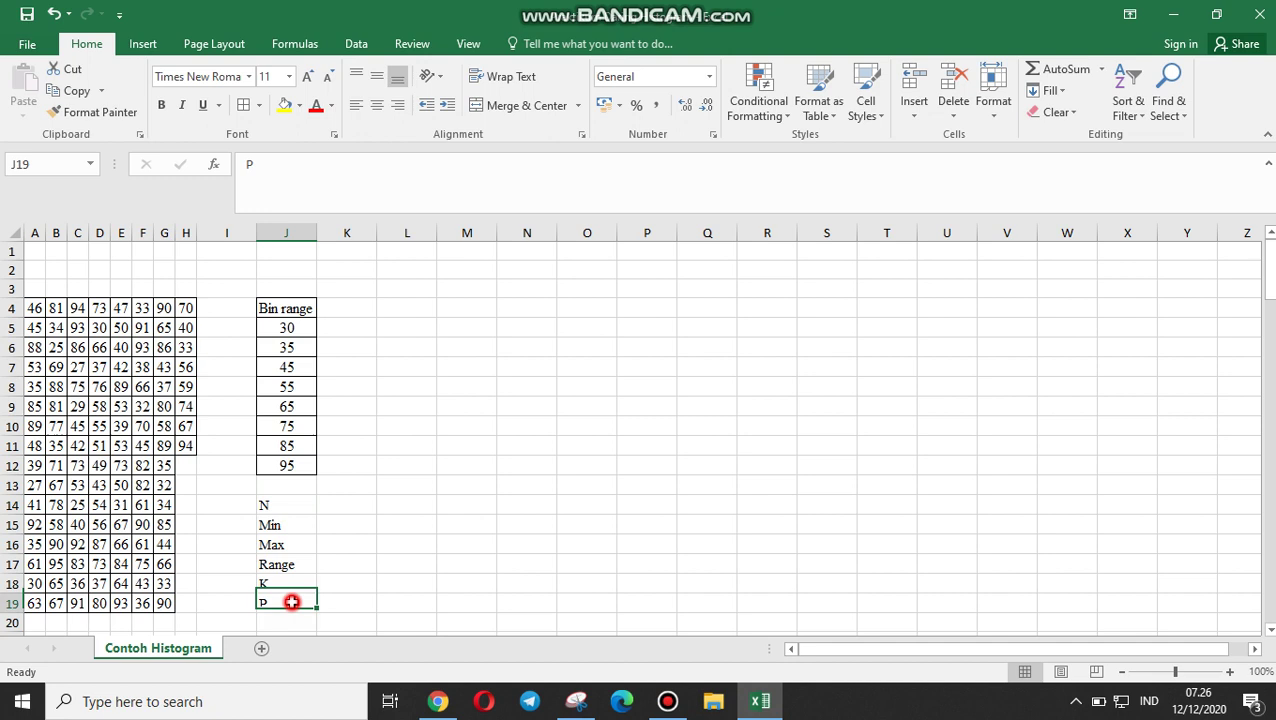
- Count the non-empty data cells in K14, beside N, with COUNTA over A4:H19, and check the formula
click(335, 505)
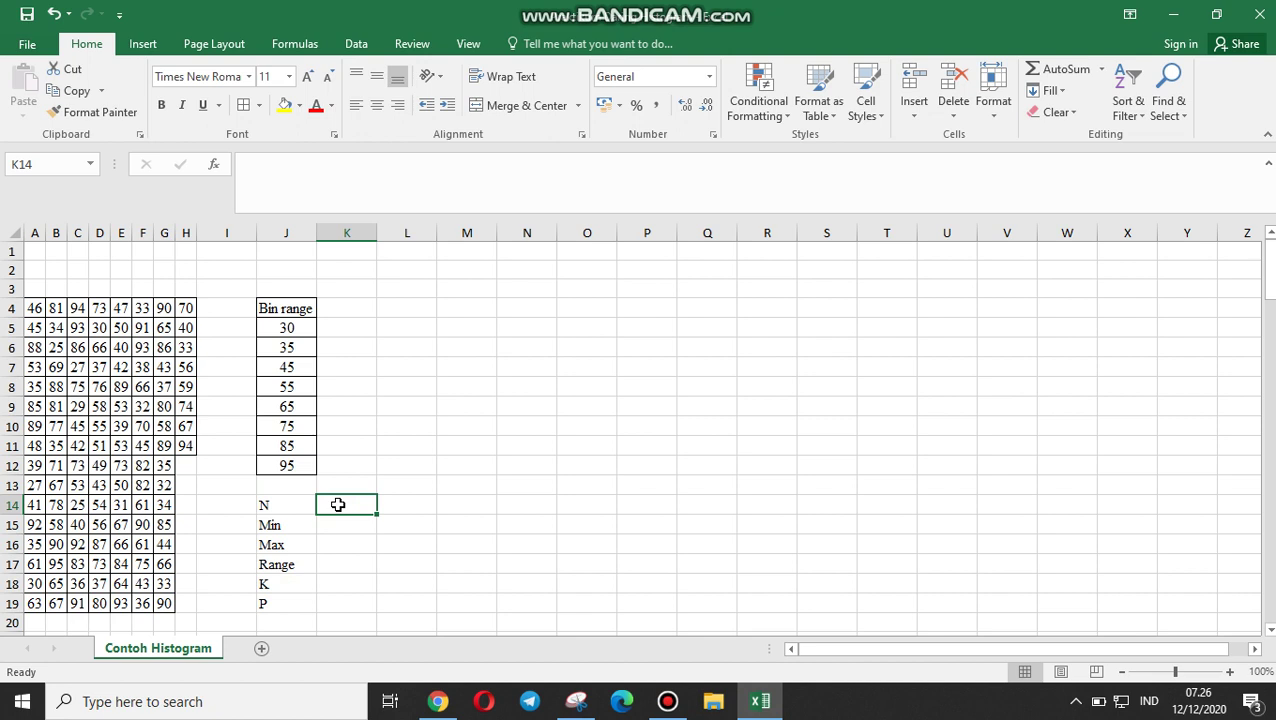
text(=co)
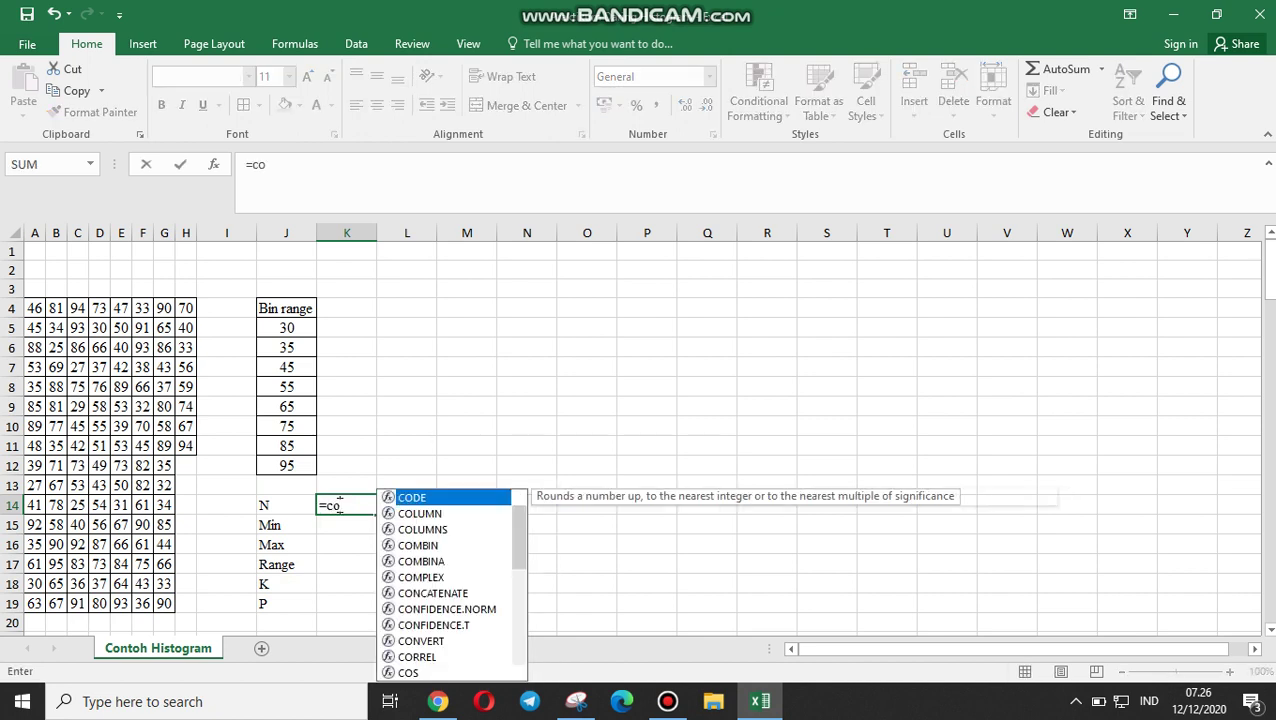
text(un)
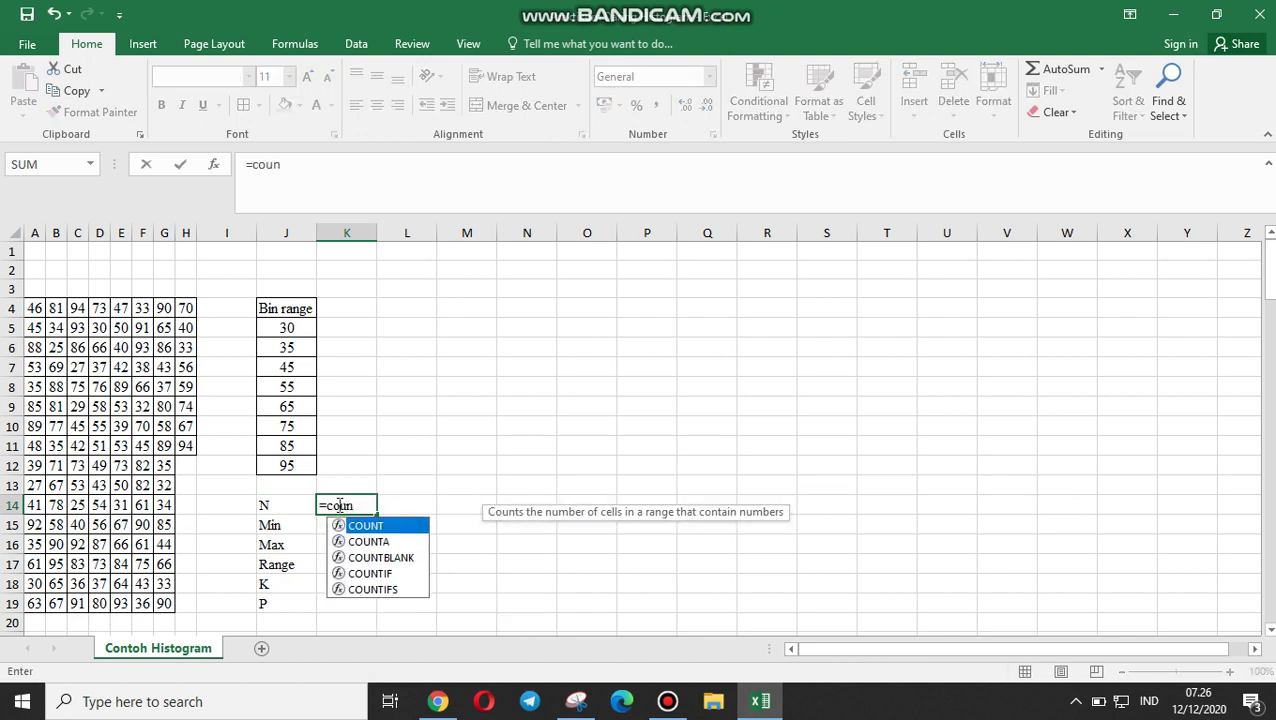
click(374, 543)
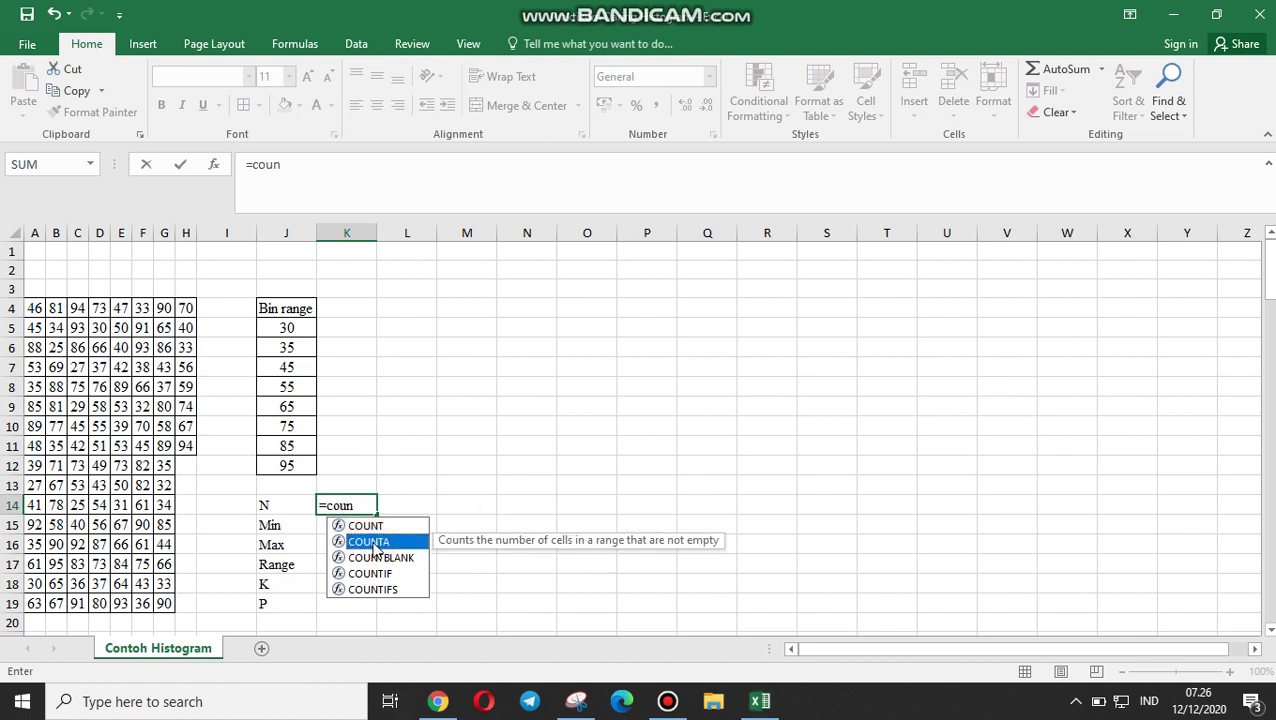
double_click(372, 543)
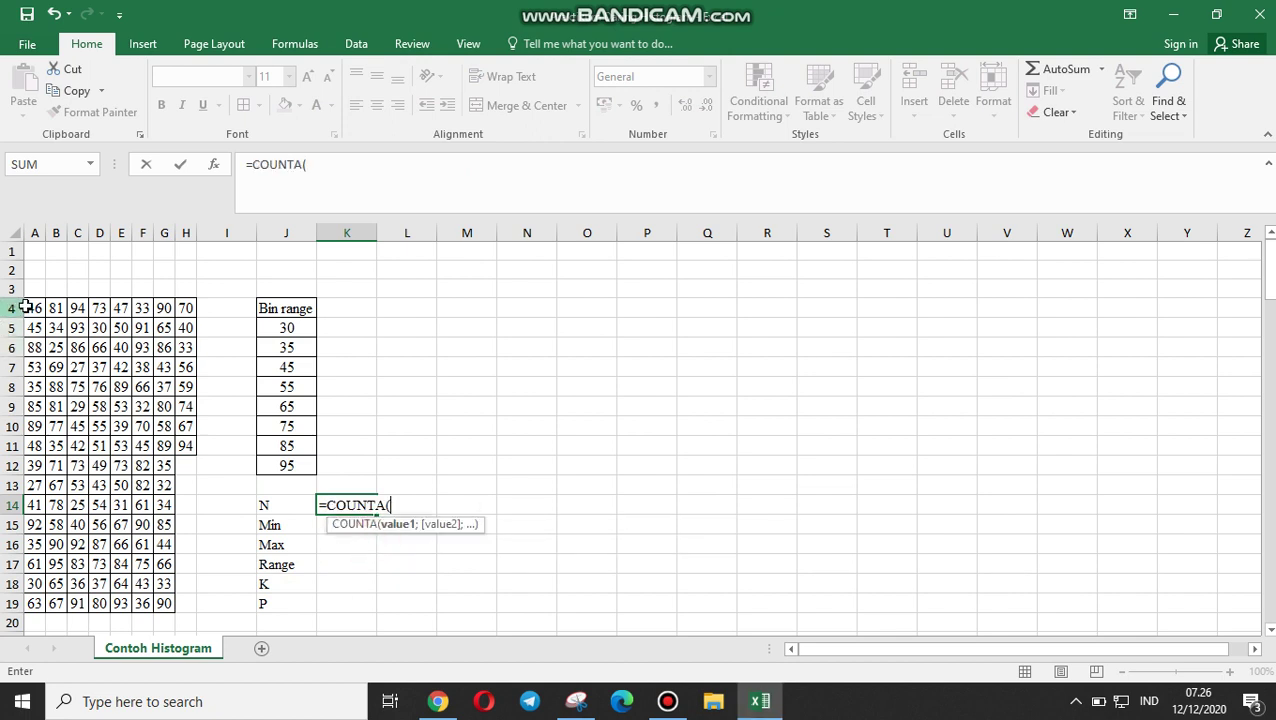
drag(34, 307, 186, 426)
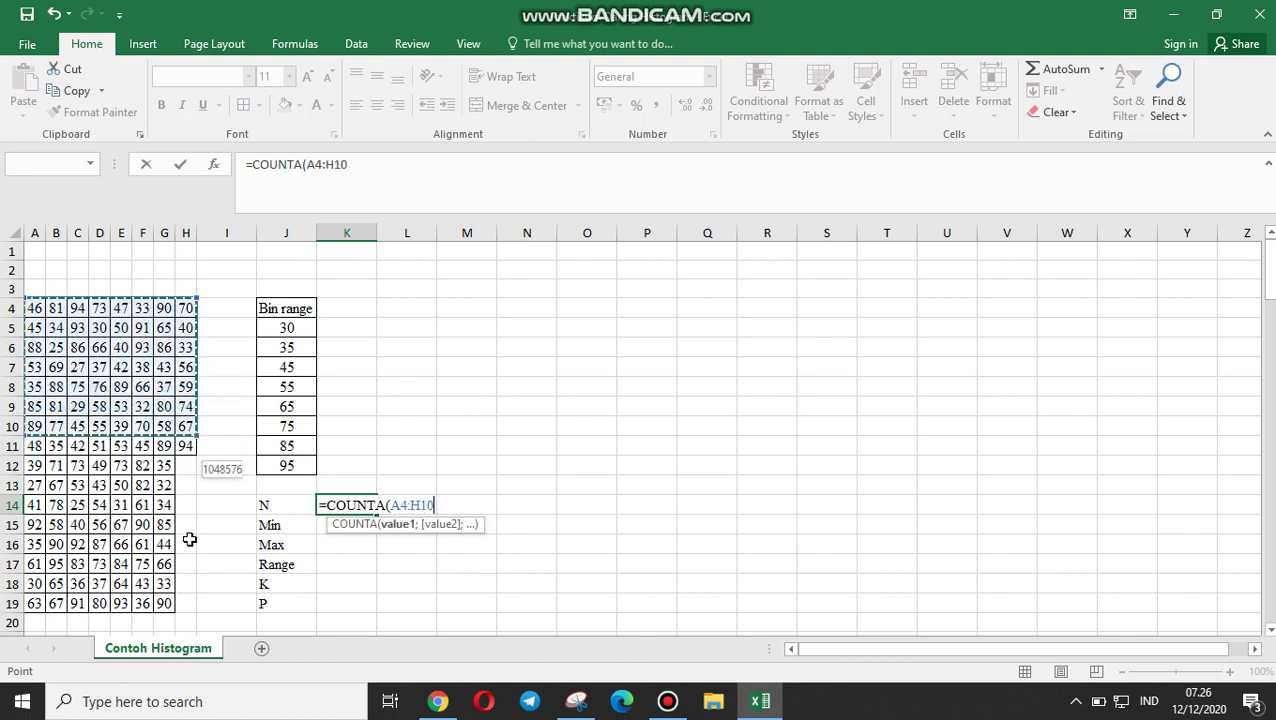
drag(189, 539, 187, 606)
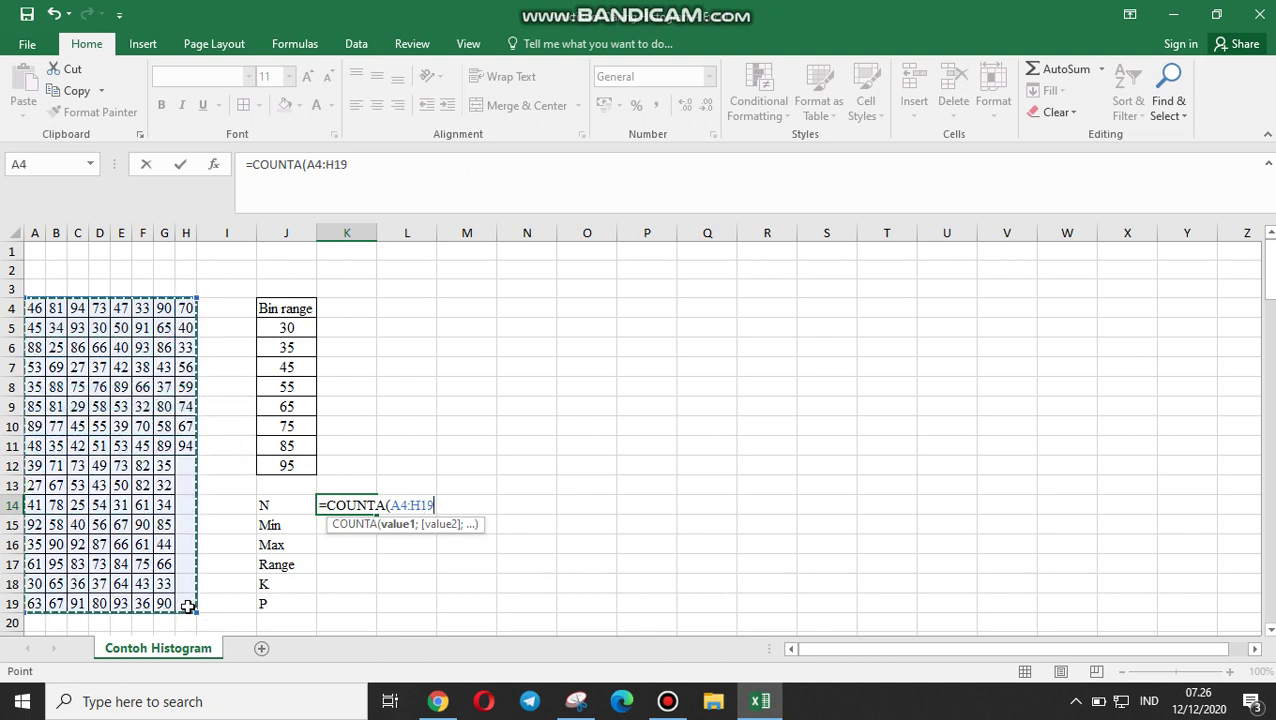
text())
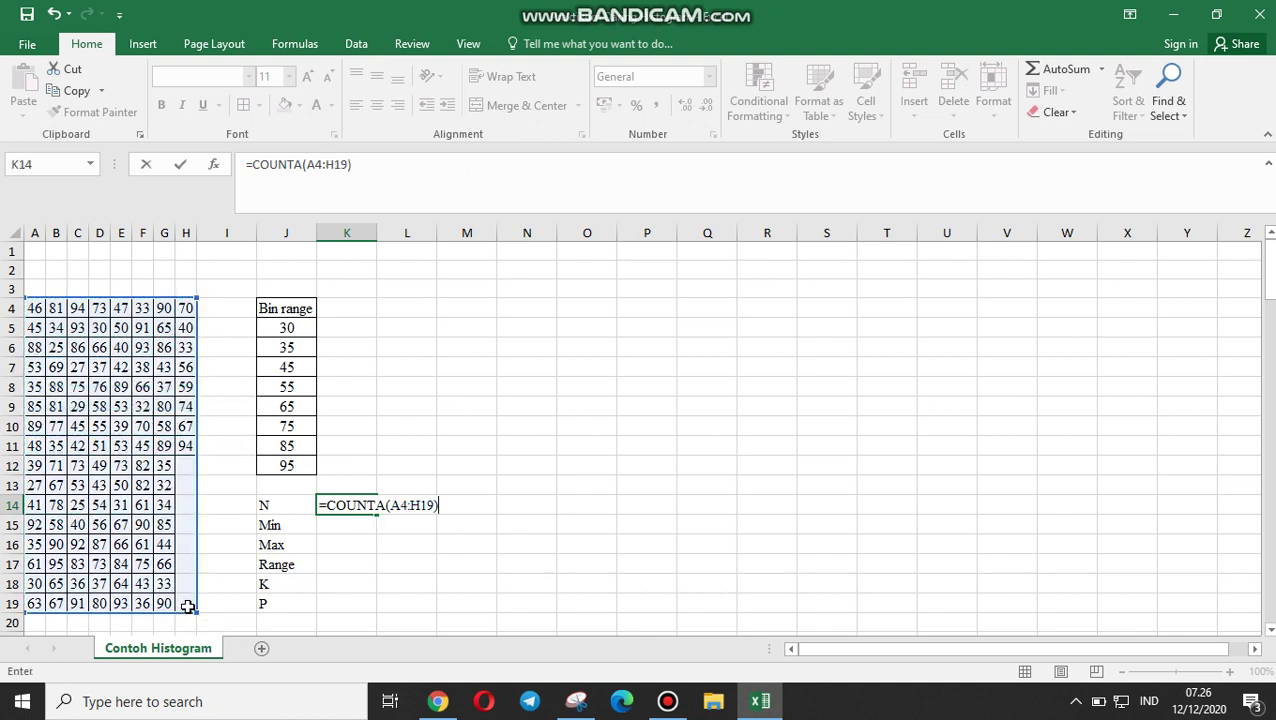
key(Return)
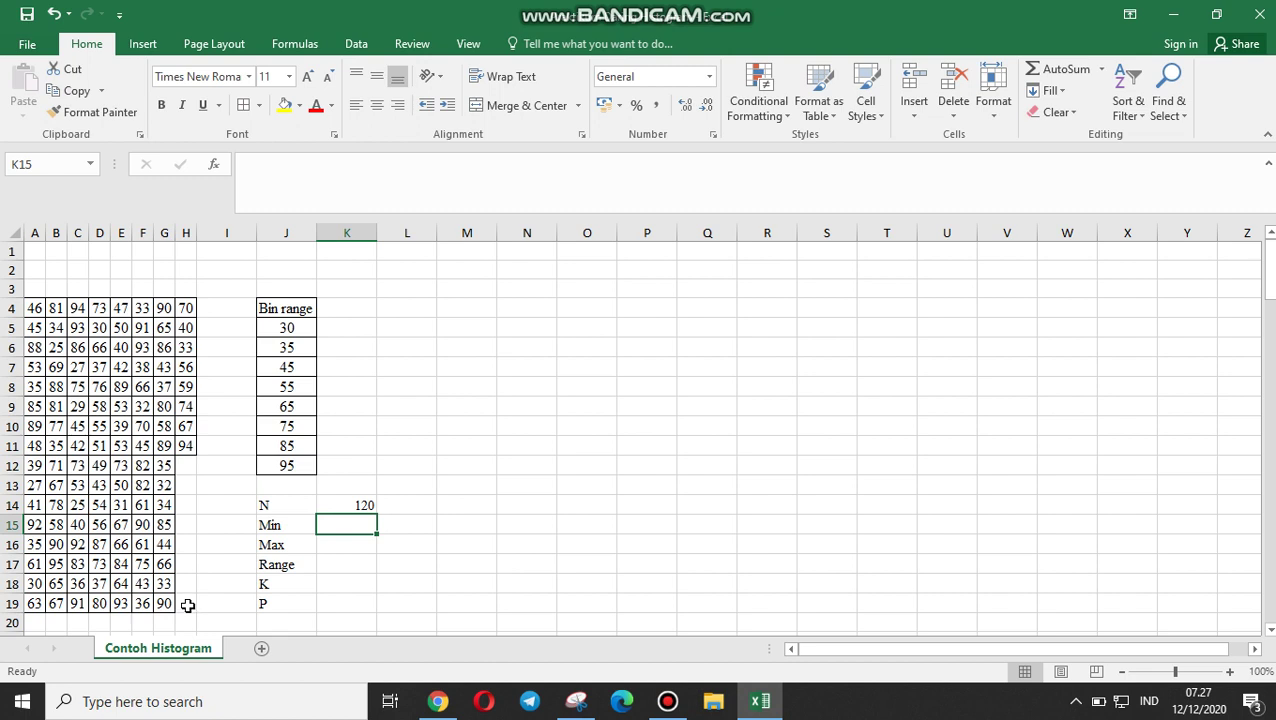
click(360, 505)
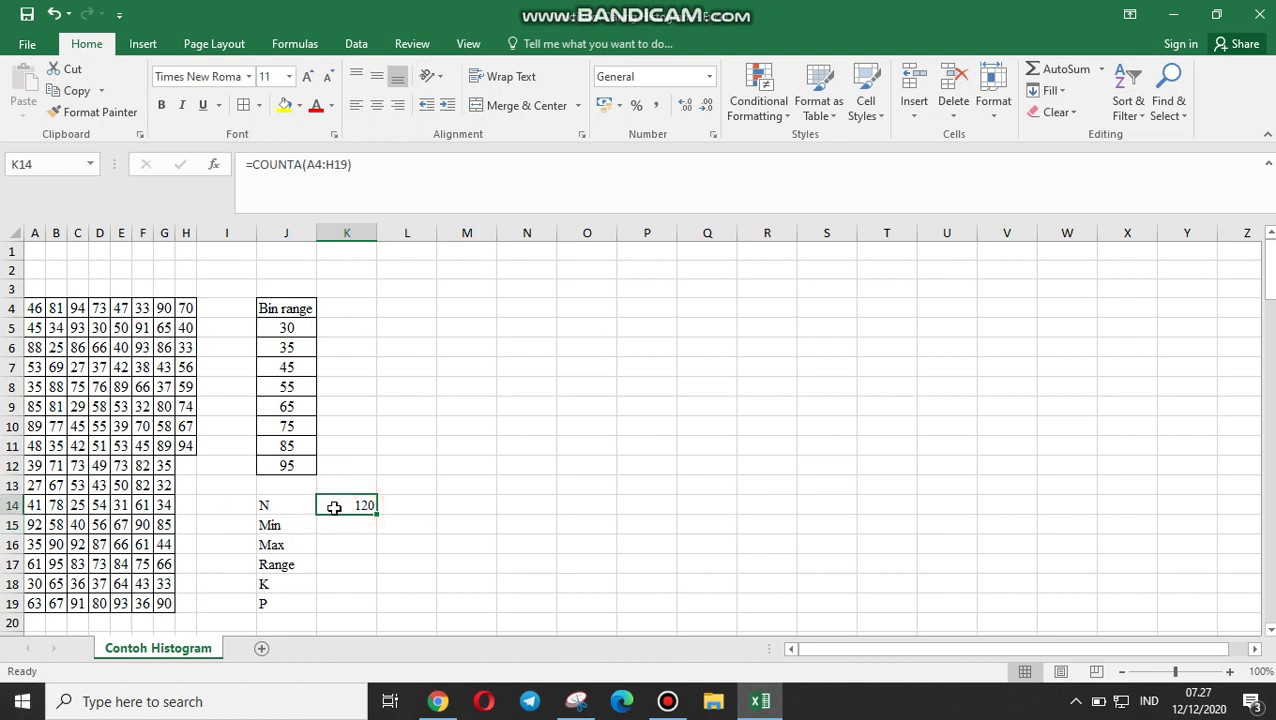
double_click(330, 508)
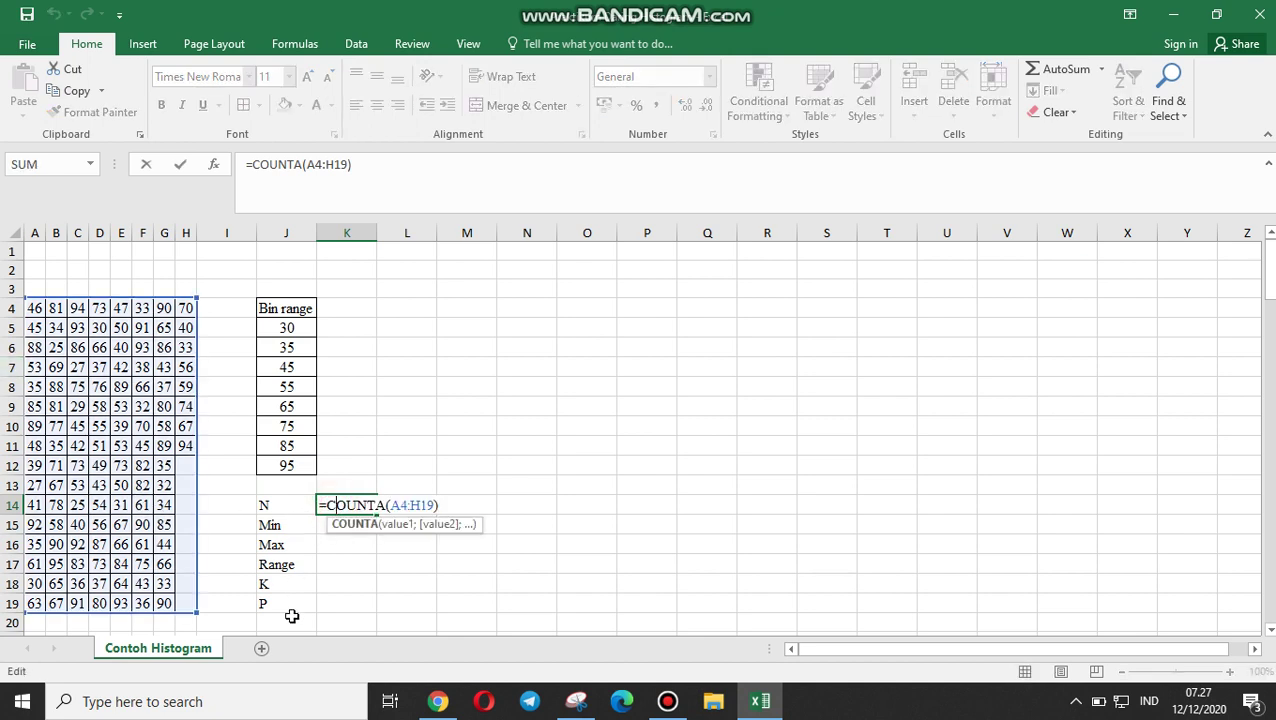
key(ctrl+Return)
click(425, 510)
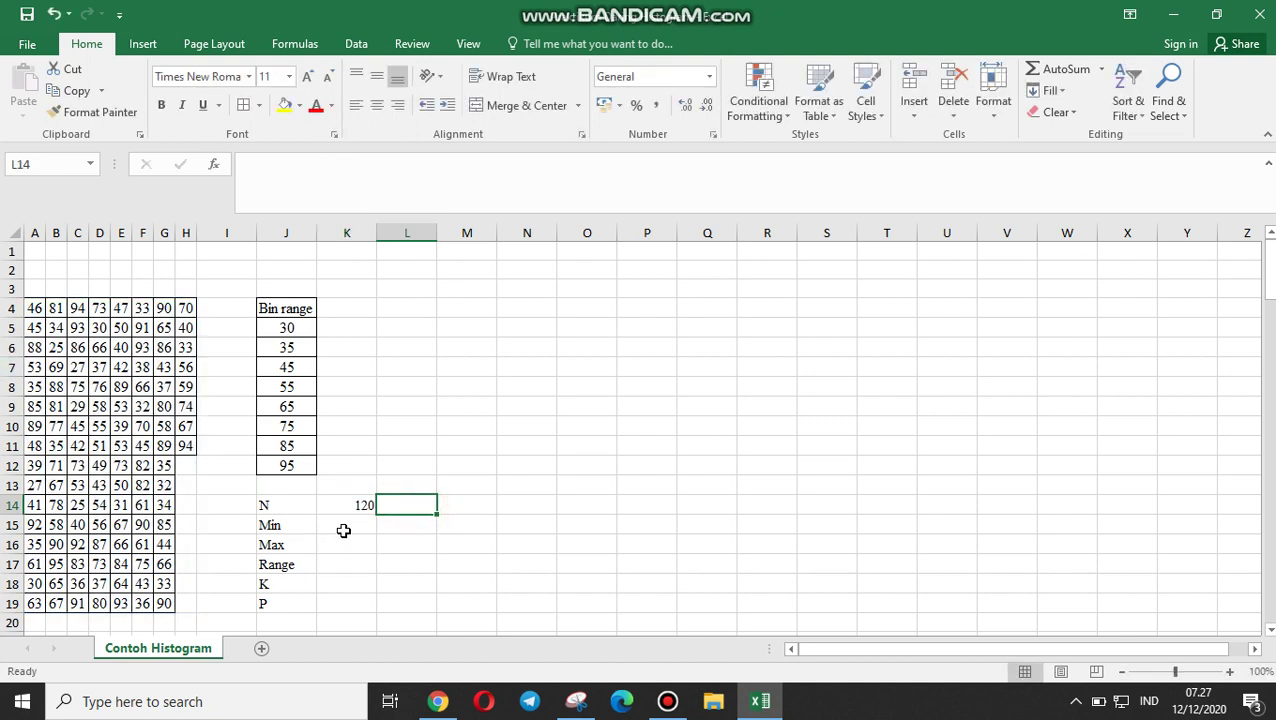
- Calculate the smallest data value in K15, beside Min, with MIN over A4:H20
click(343, 528)
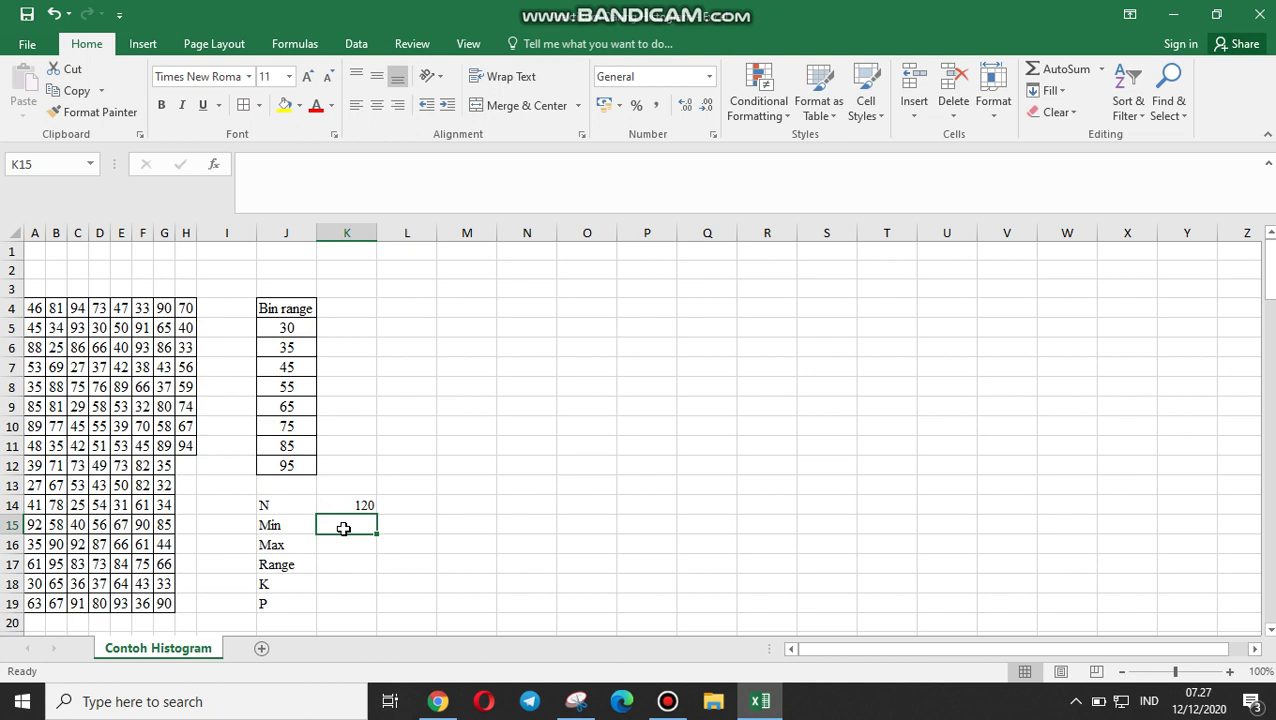
text(=min)
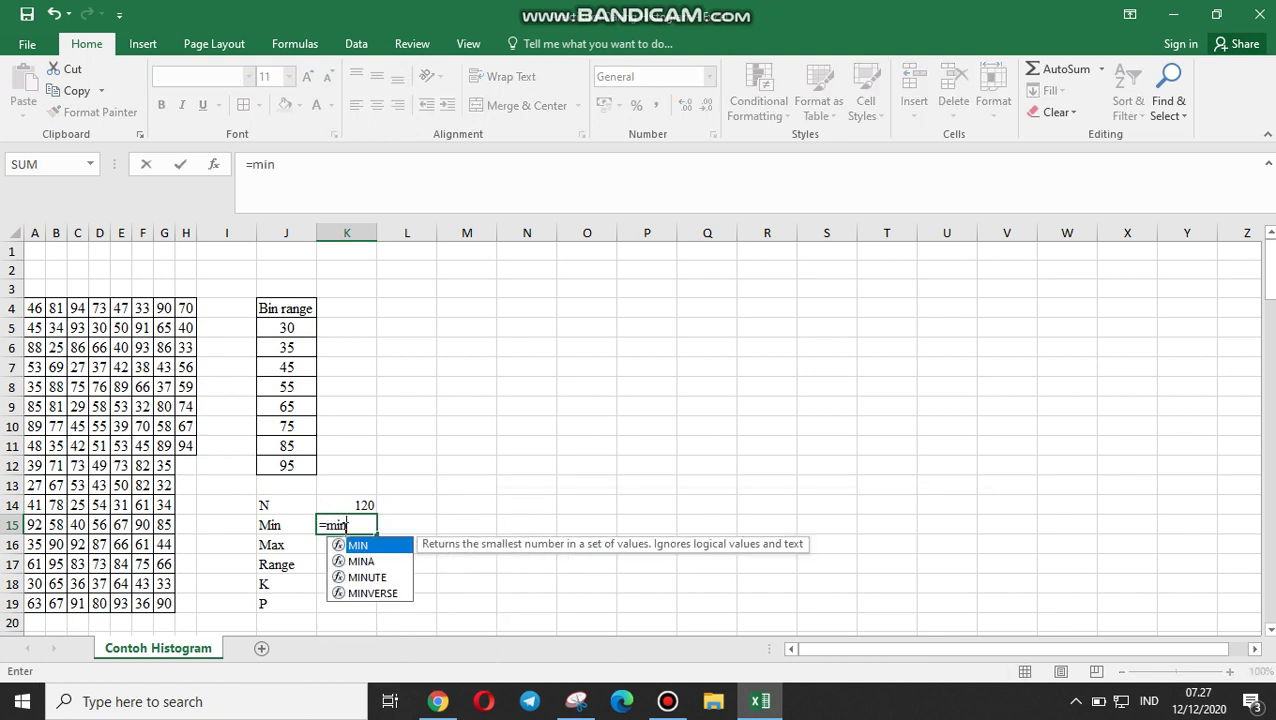
double_click(356, 549)
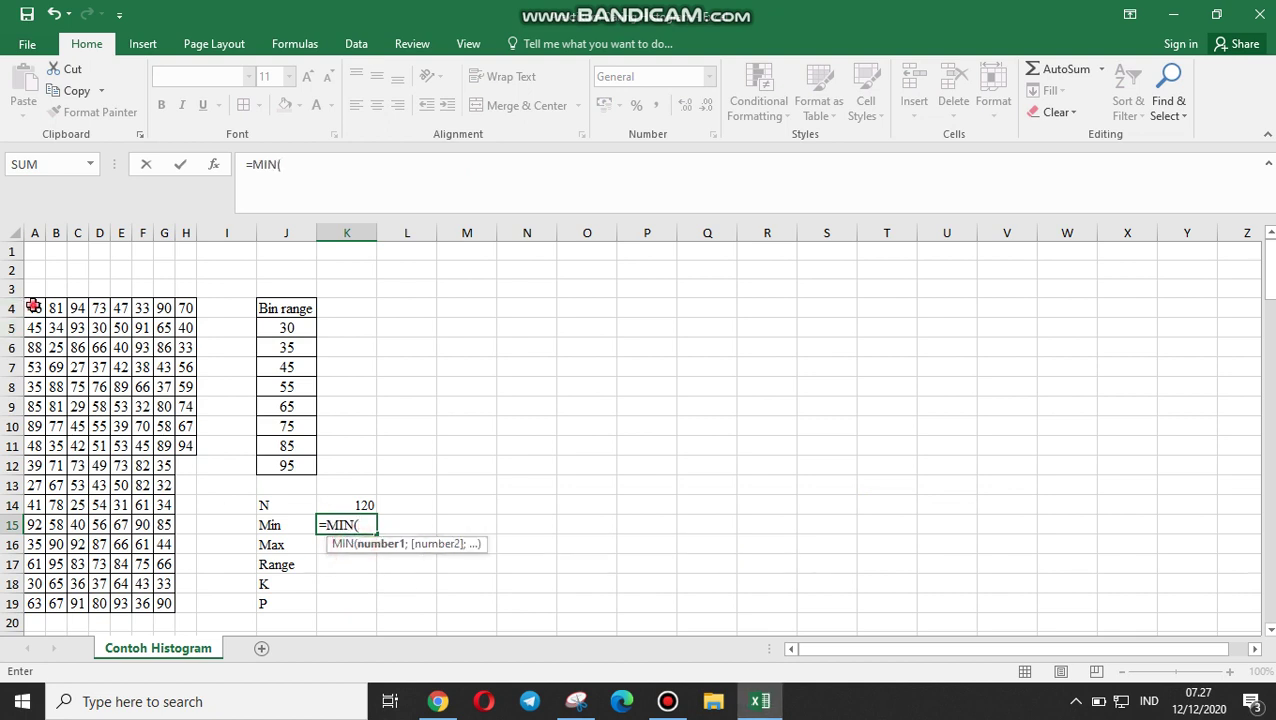
drag(30, 305, 188, 622)
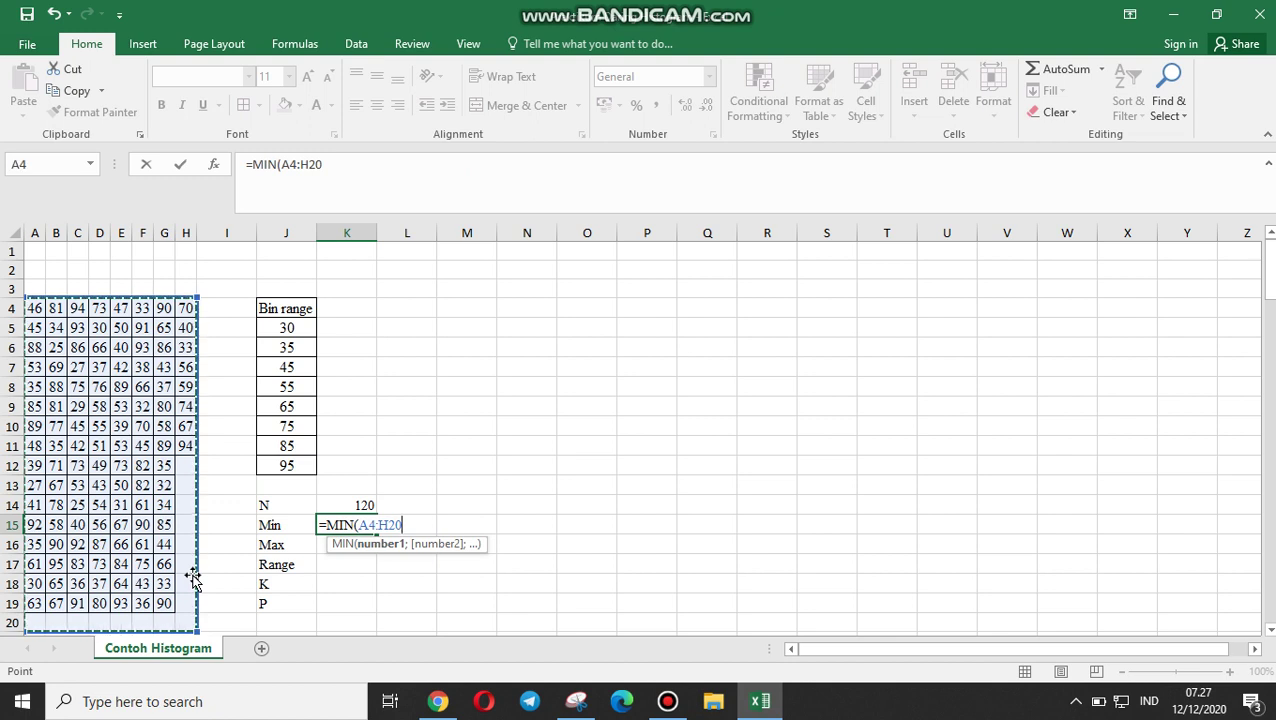
text())
key(ctrl+Return)
key(Return)
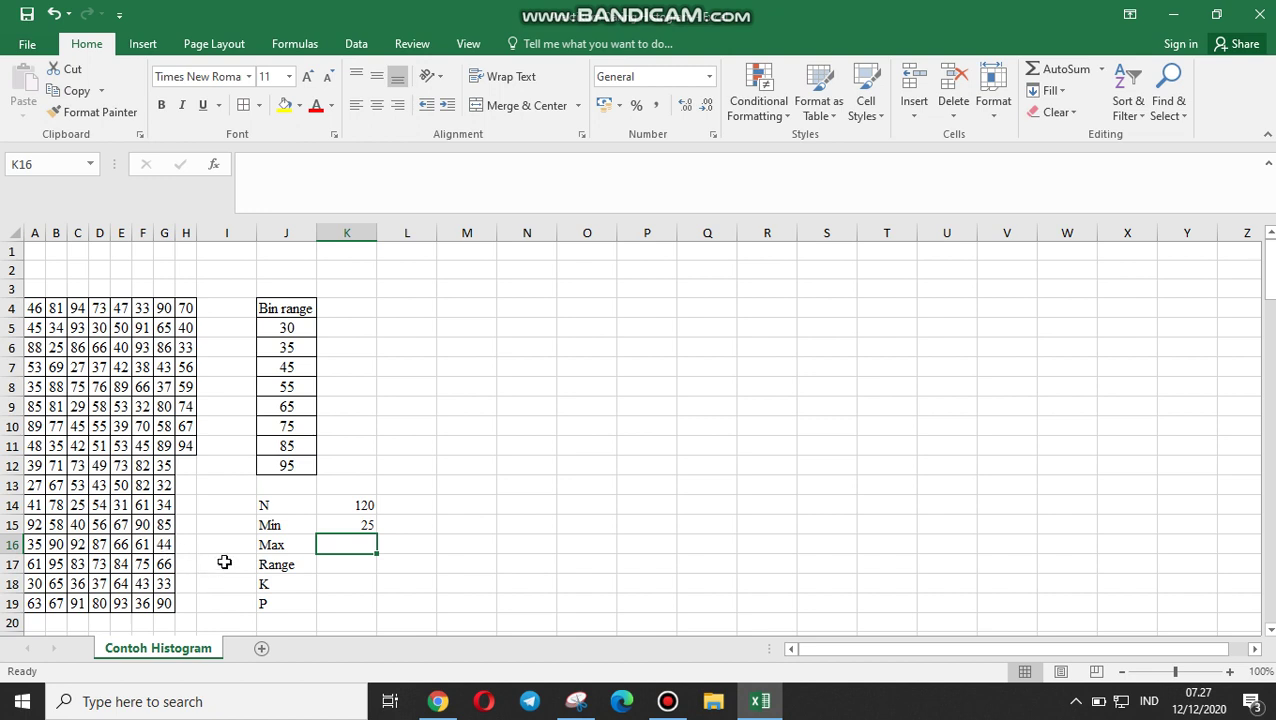
- Calculate the largest data value in K16, beside Max, with MAX over A4:H19
double_click(347, 546)
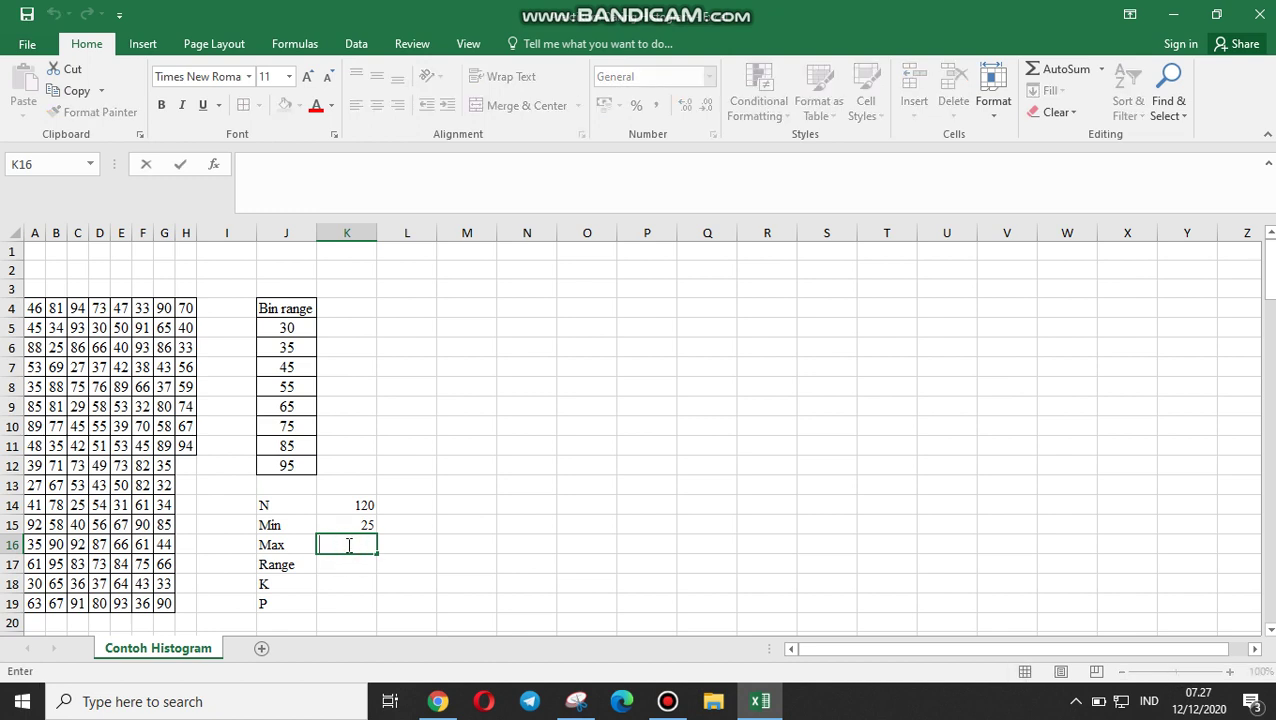
text(=)
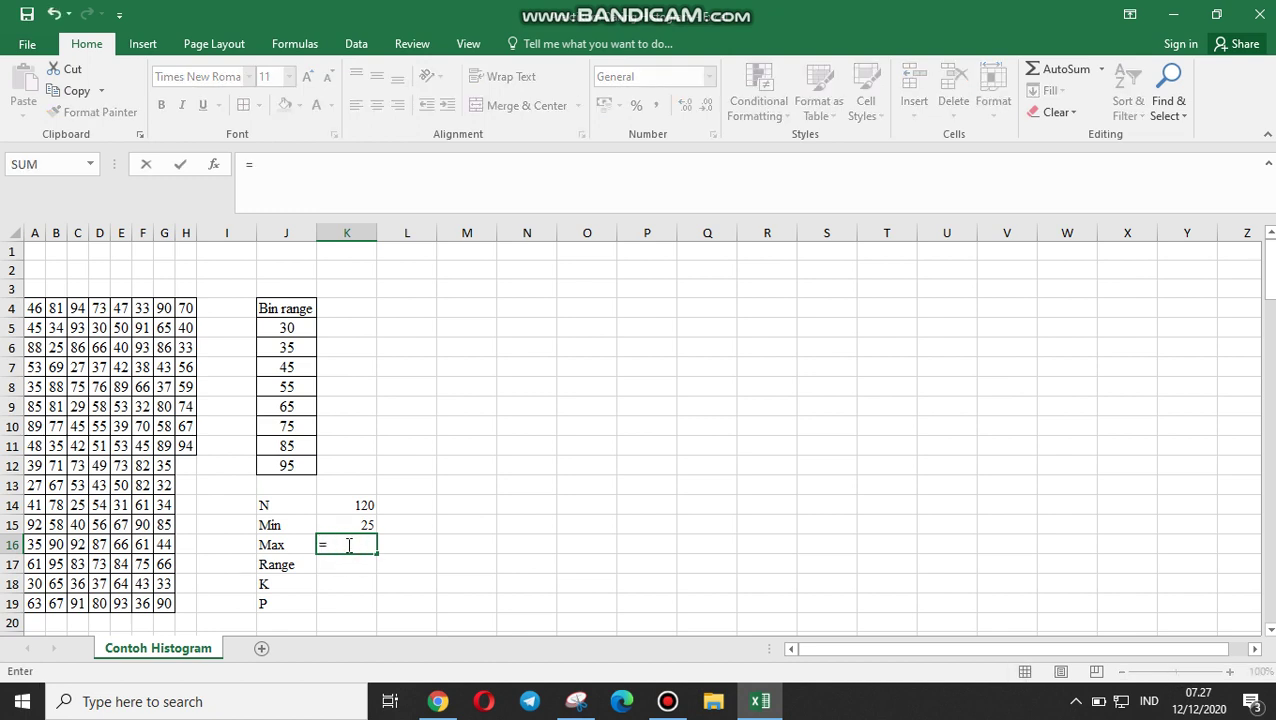
text(max)
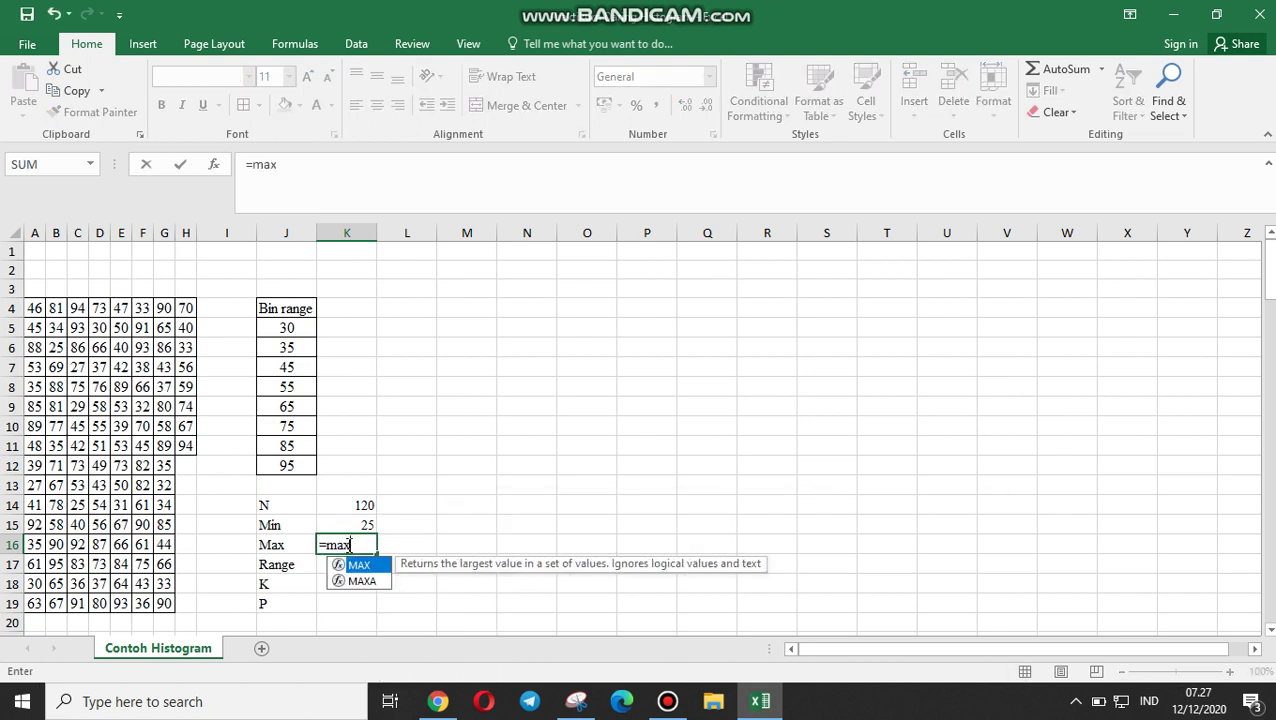
double_click(360, 566)
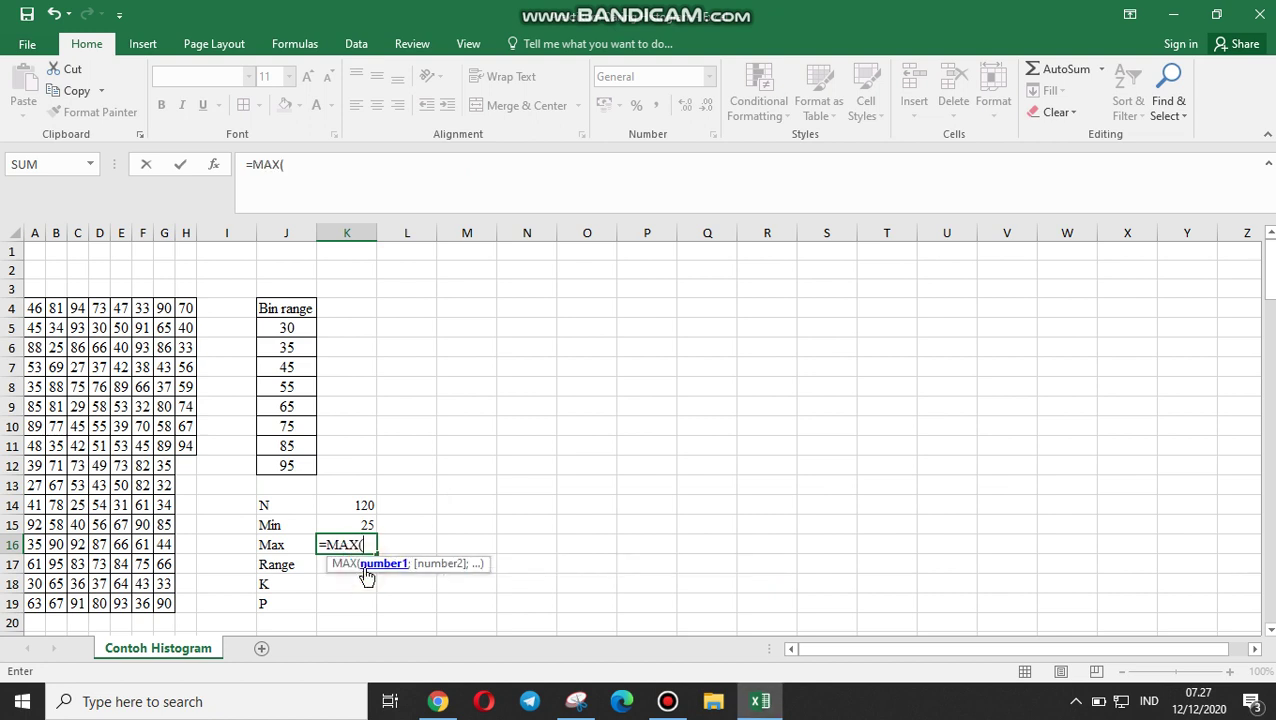
drag(36, 312, 184, 605)
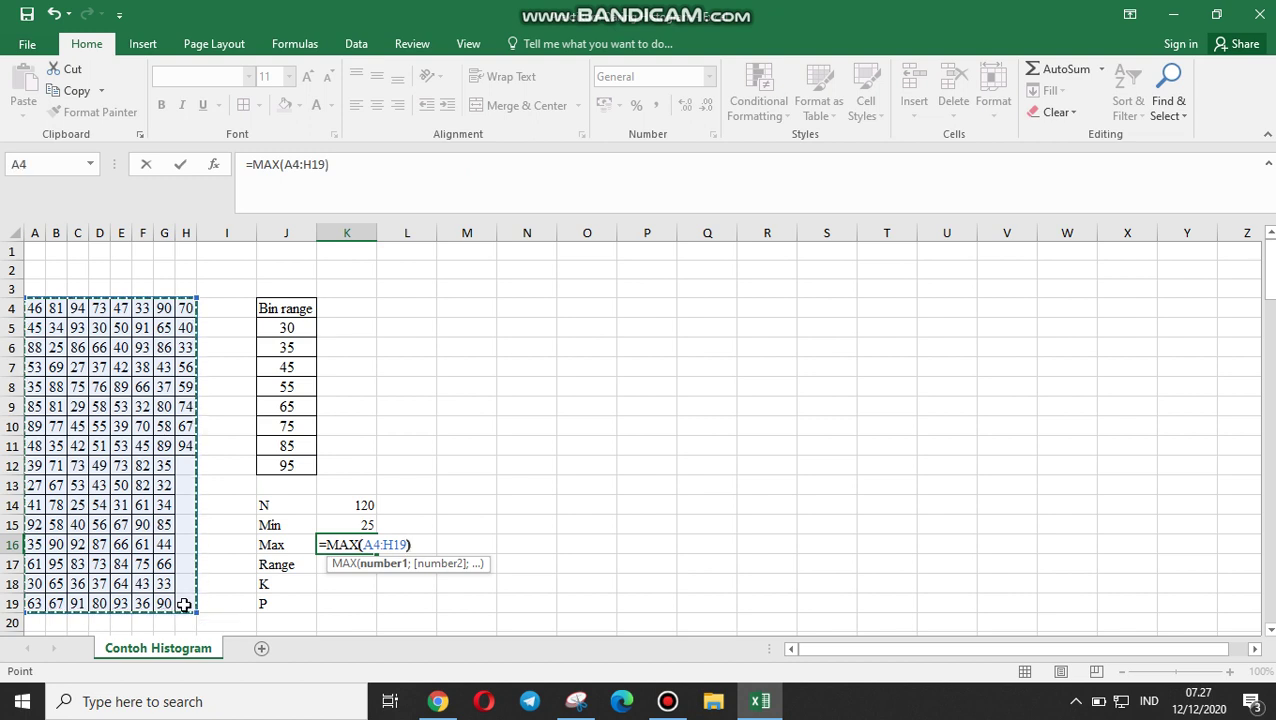
key(Return)
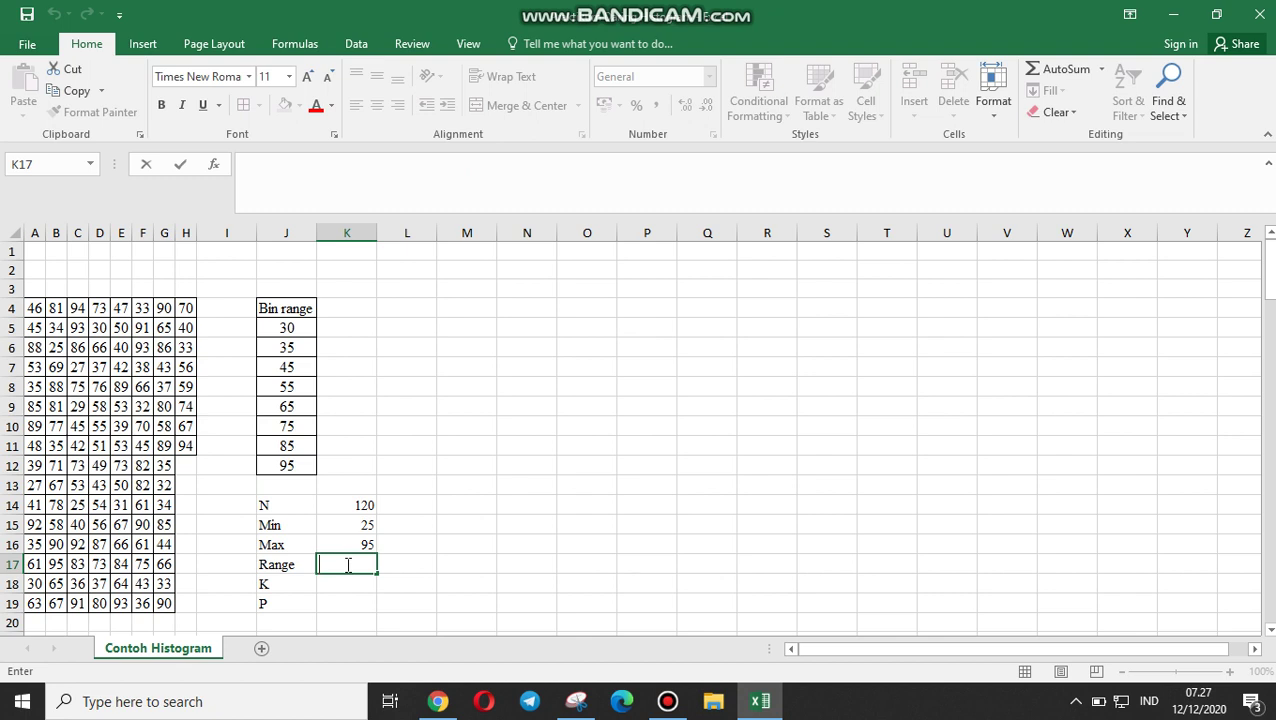
- Calculate the range in K17 by subtracting the Min cell from the Max cell with =K16-K15
text(=)
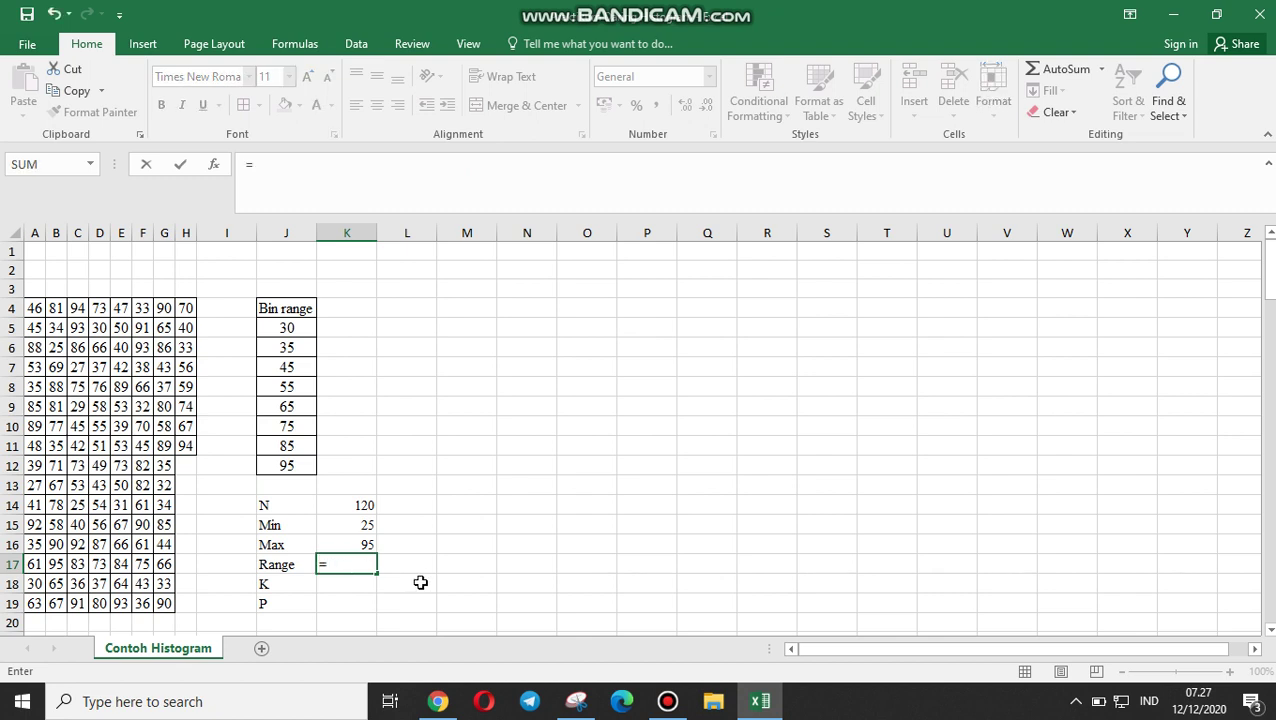
click(344, 544)
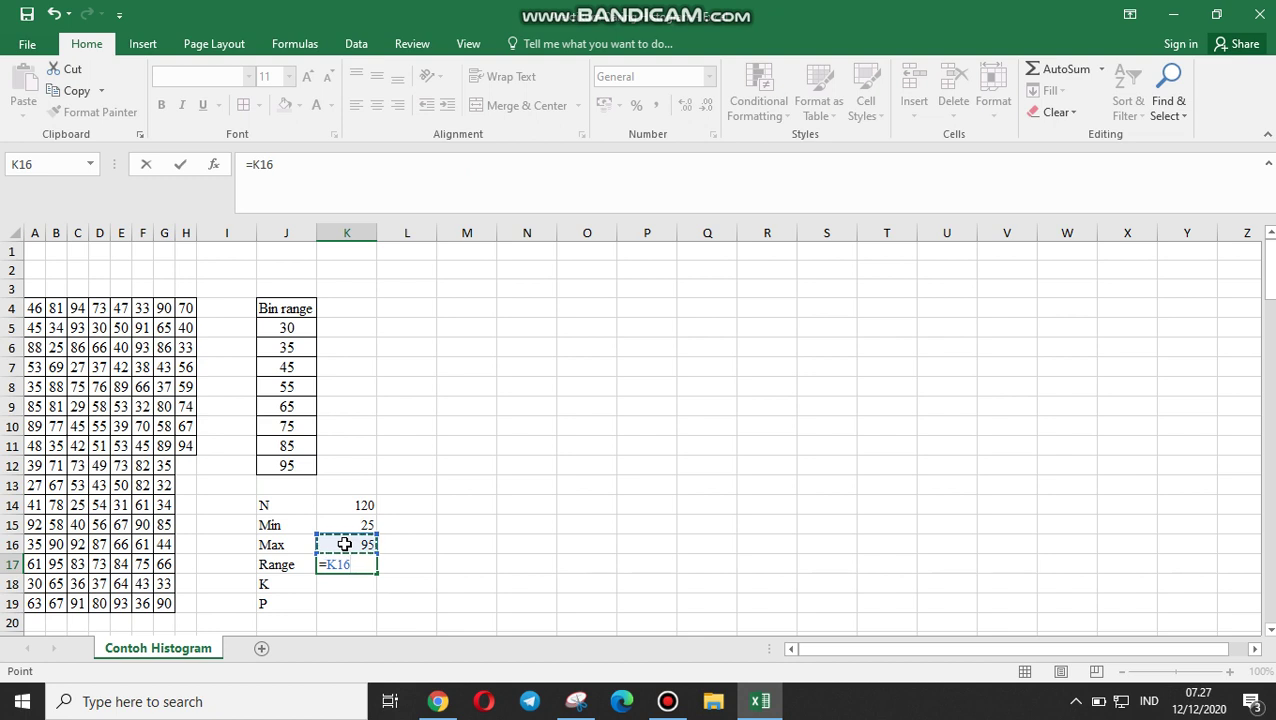
text(-)
click(350, 524)
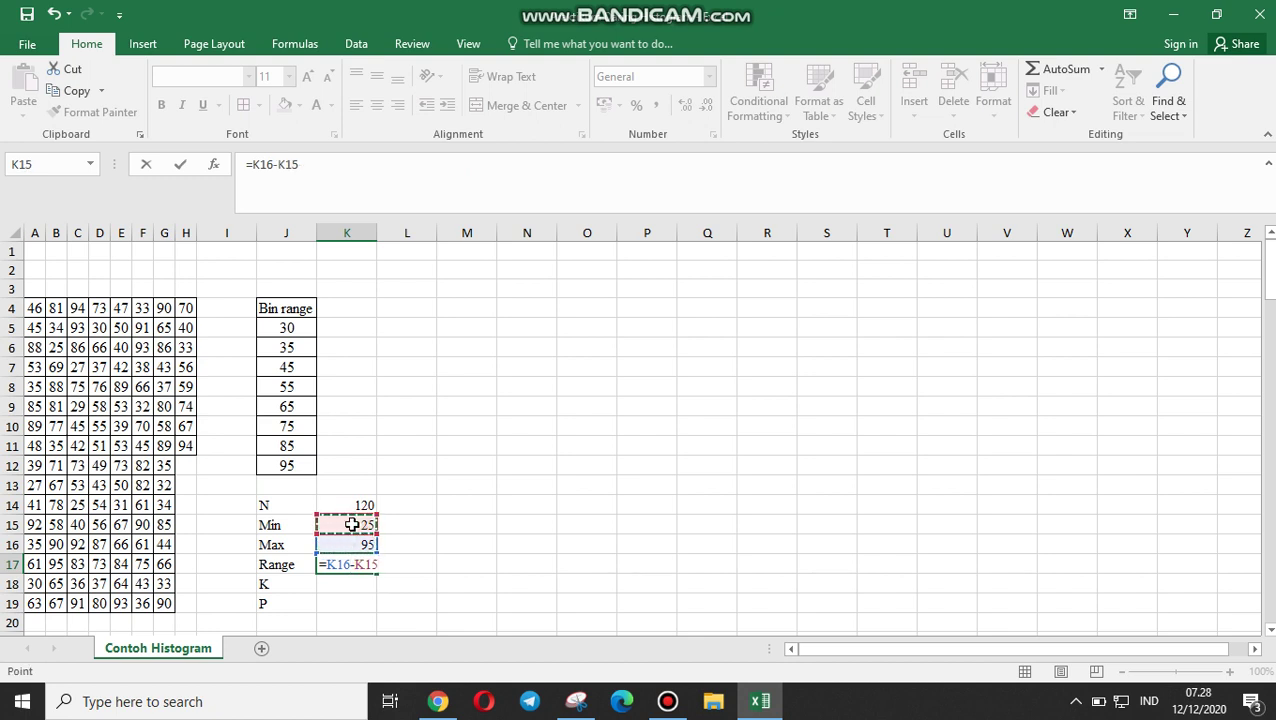
key(Return)
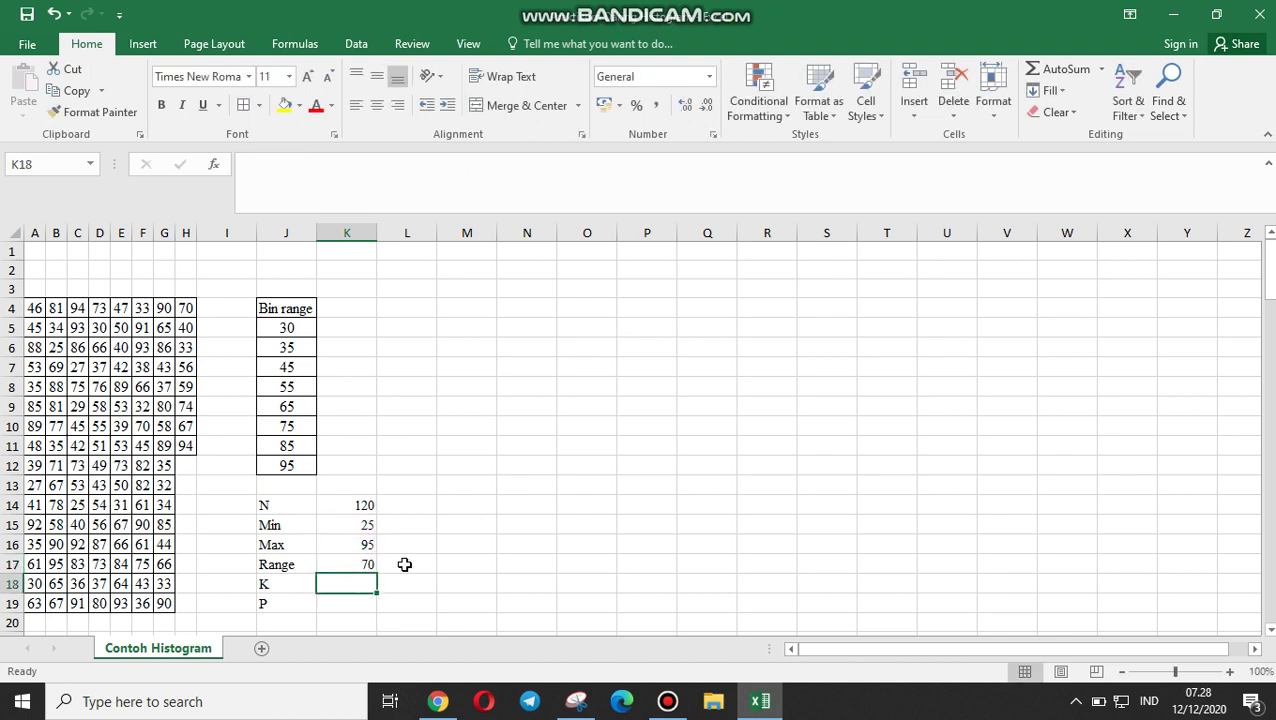
- Calculate the number of classes in K18, beside K, with the formula =1+3,322*LOG(K14)
double_click(339, 586)
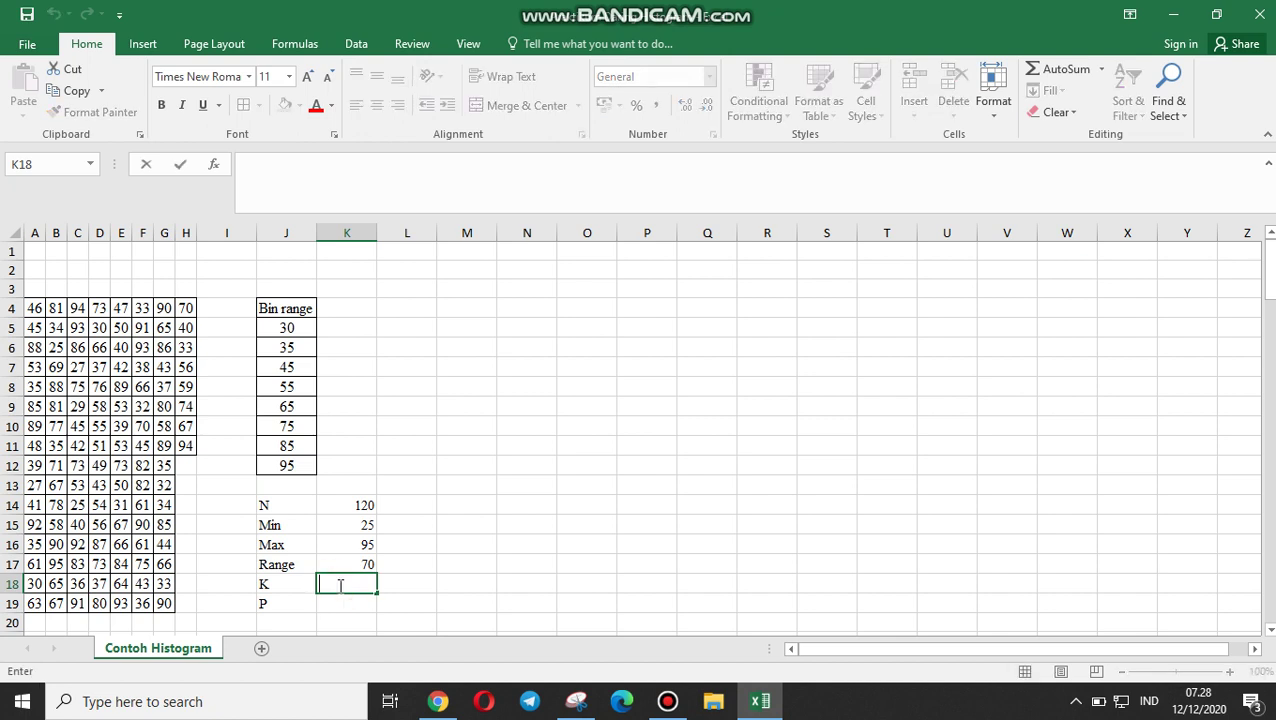
text(=)
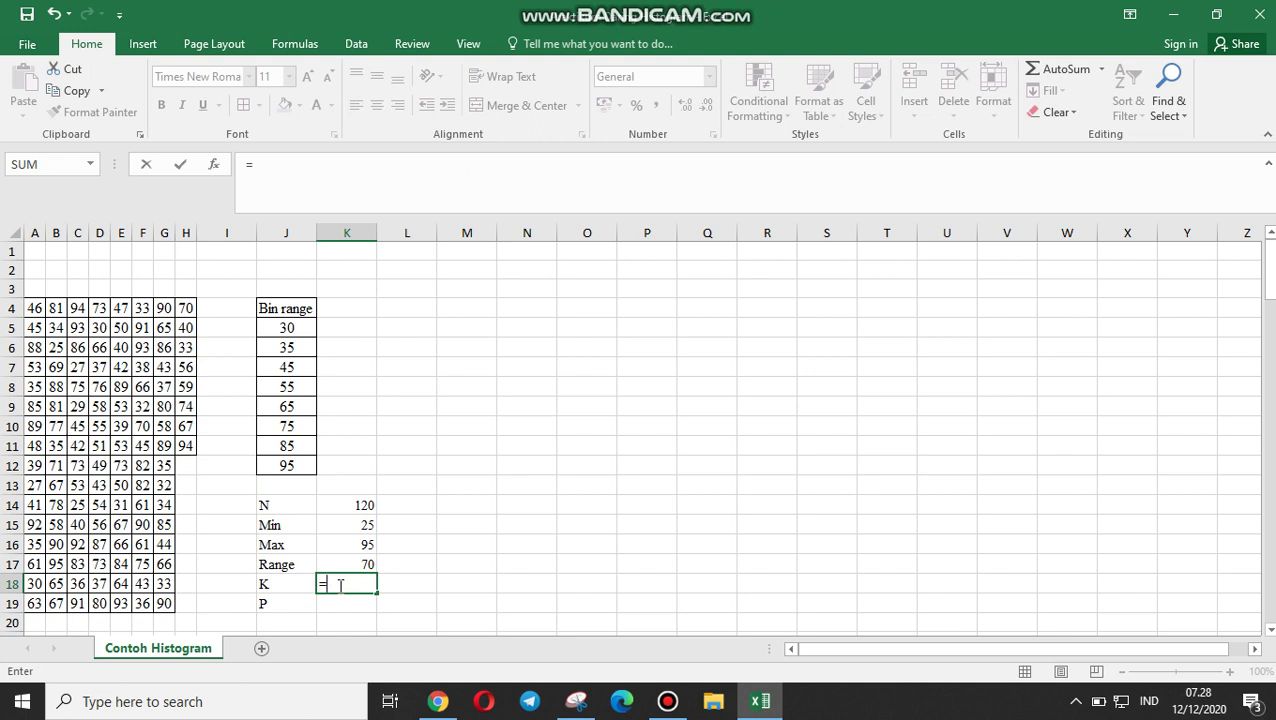
text(1)
text(+3)
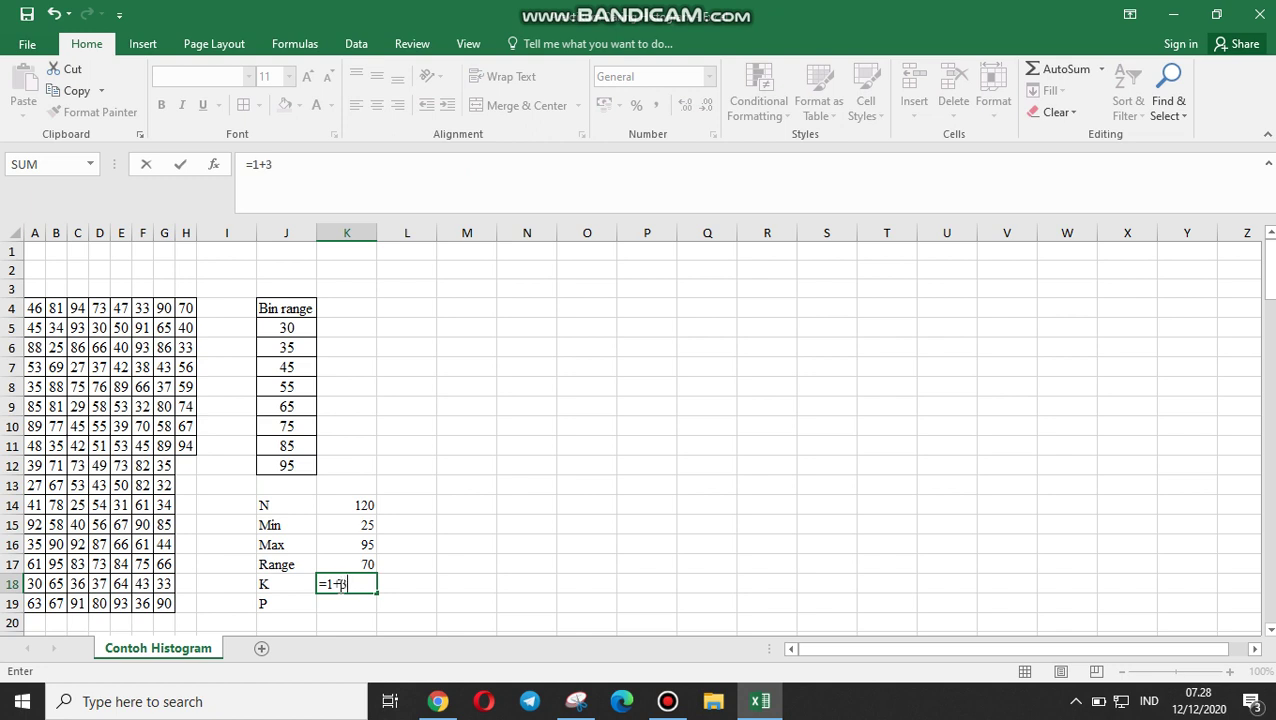
text(,322)
text(*lo)
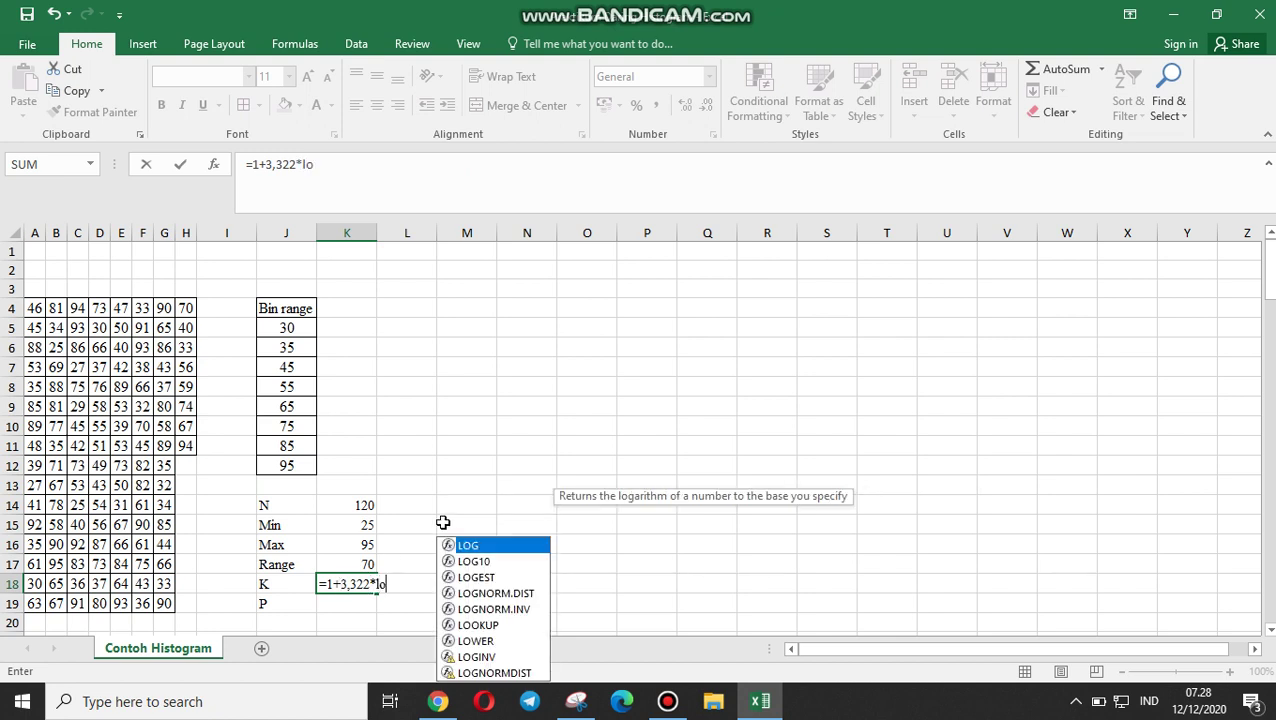
double_click(464, 548)
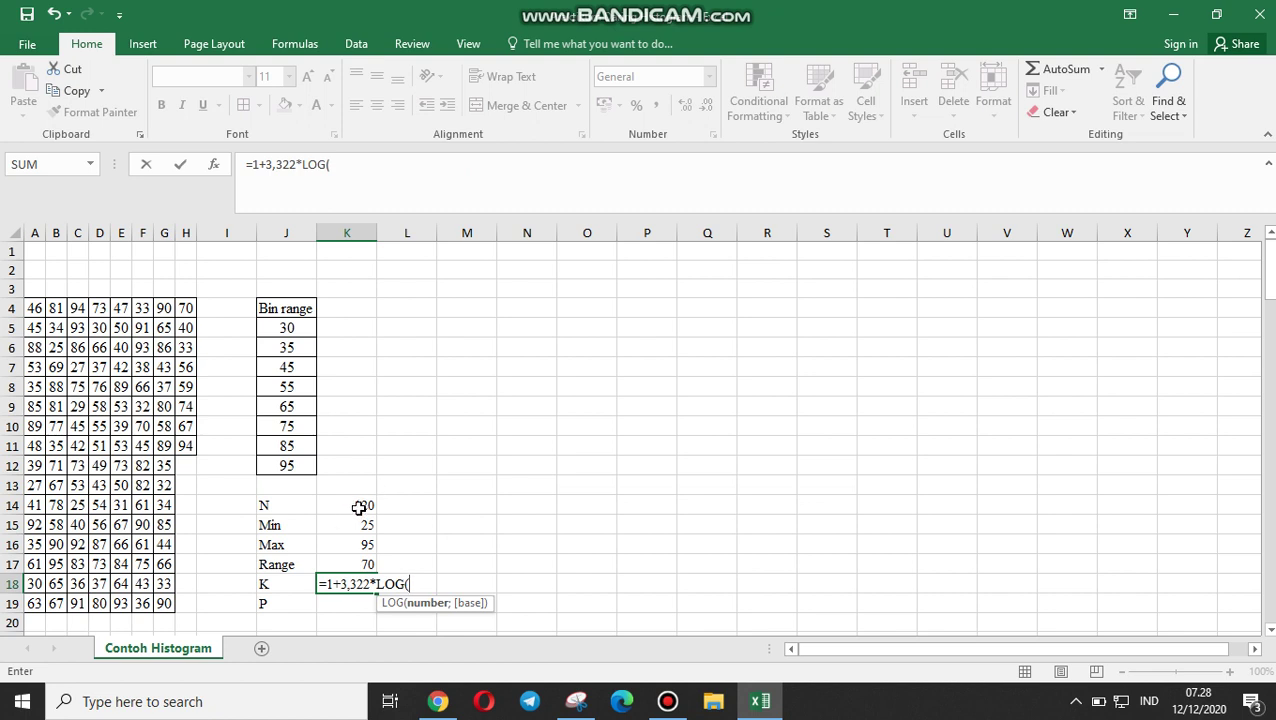
click(358, 508)
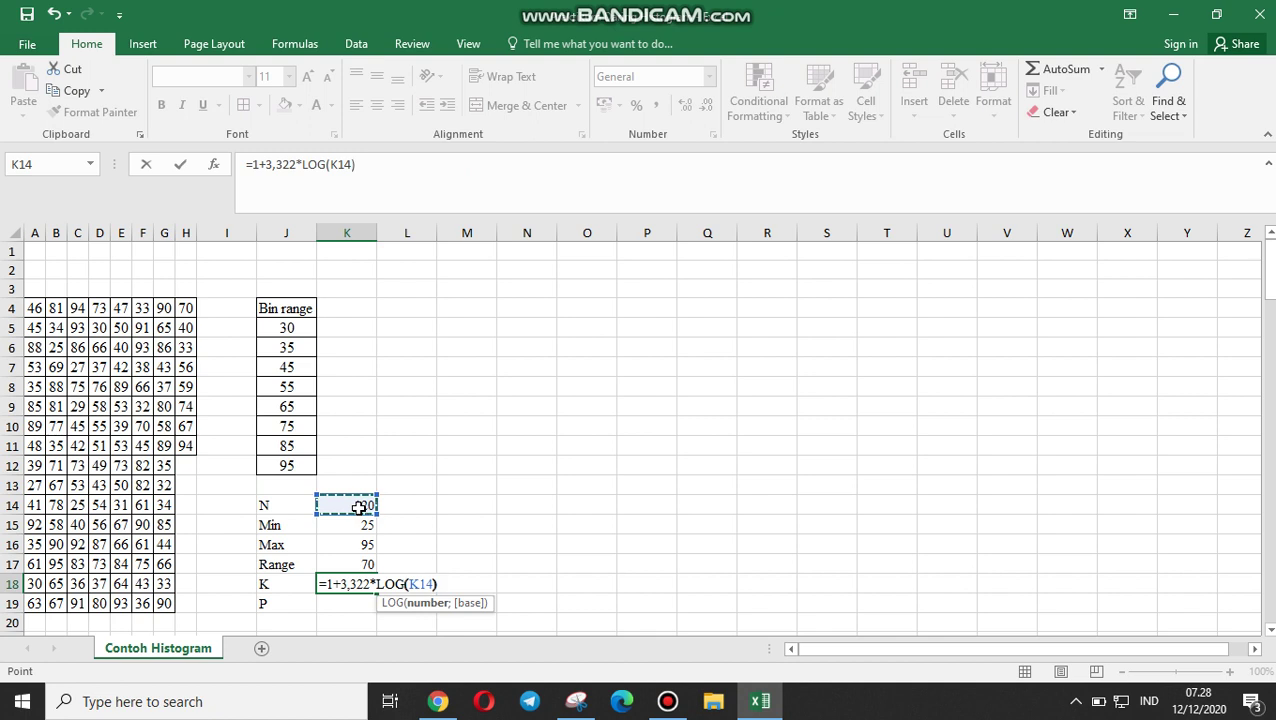
key(Return)
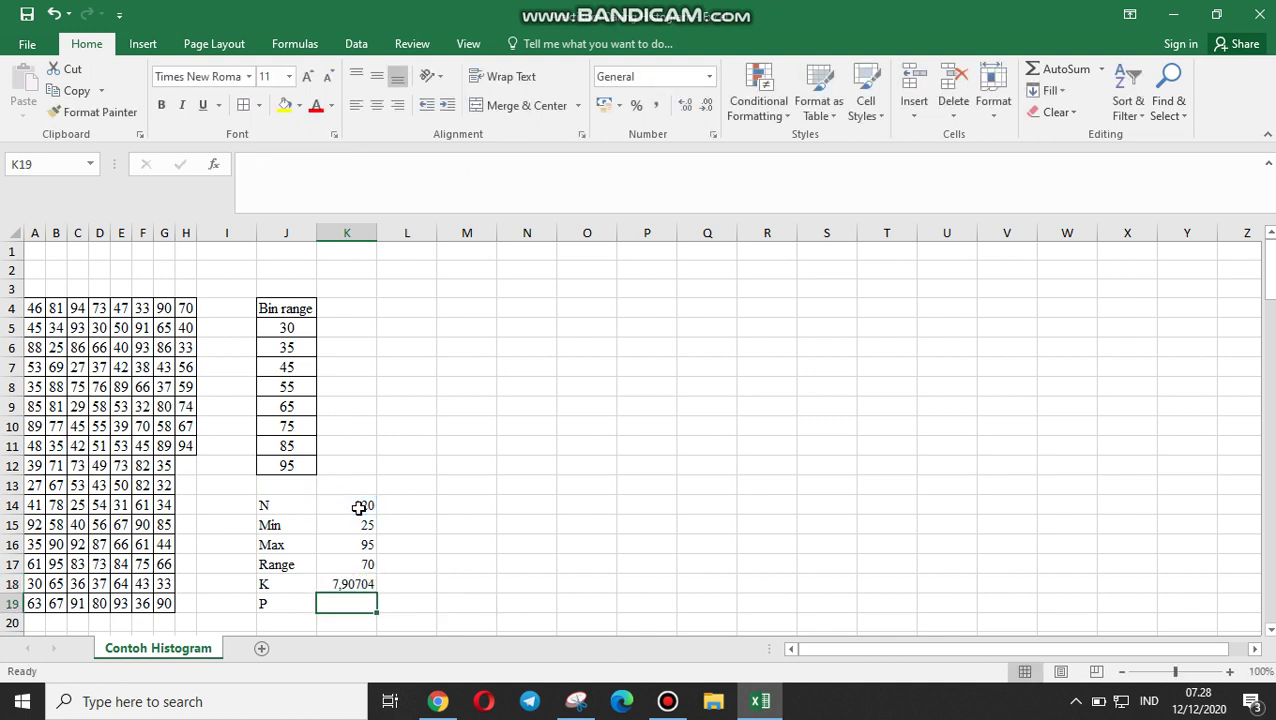
- Go through the bin range cells J5 to J12 and examine how many classes they define
click(289, 328)
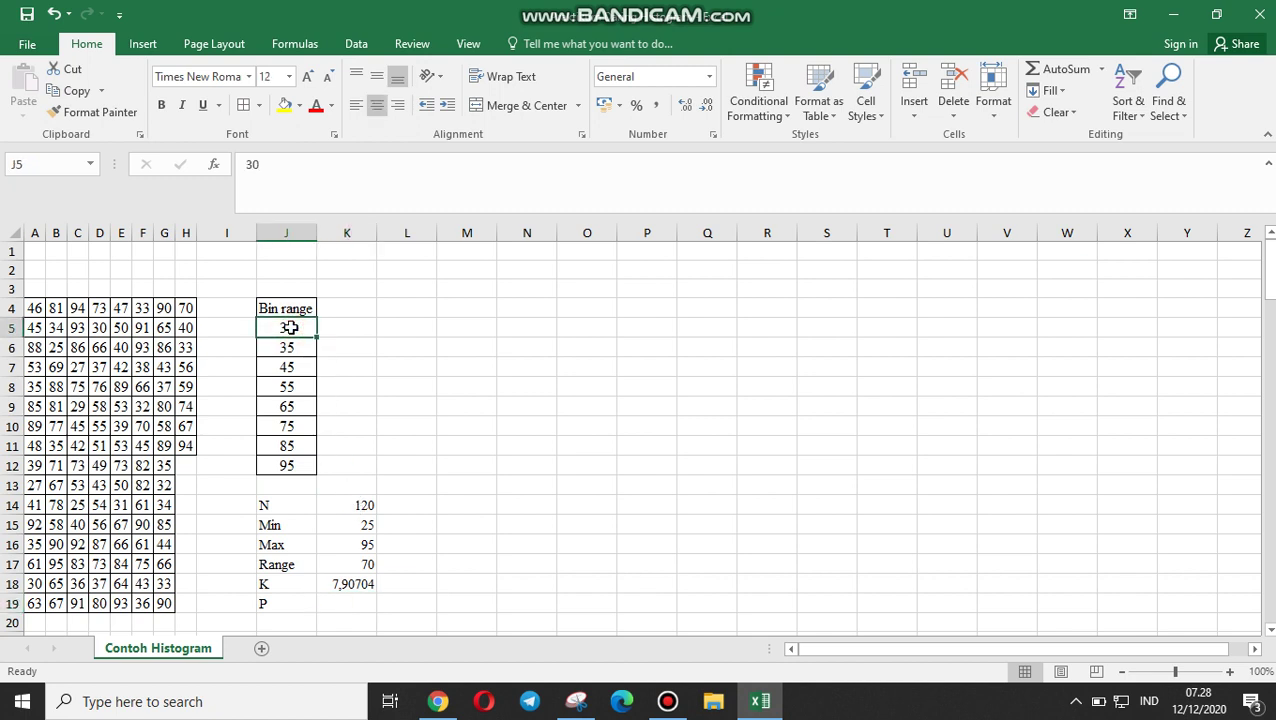
key(Down)
key(Down)
key(Down)
key(Down)
key(Down)
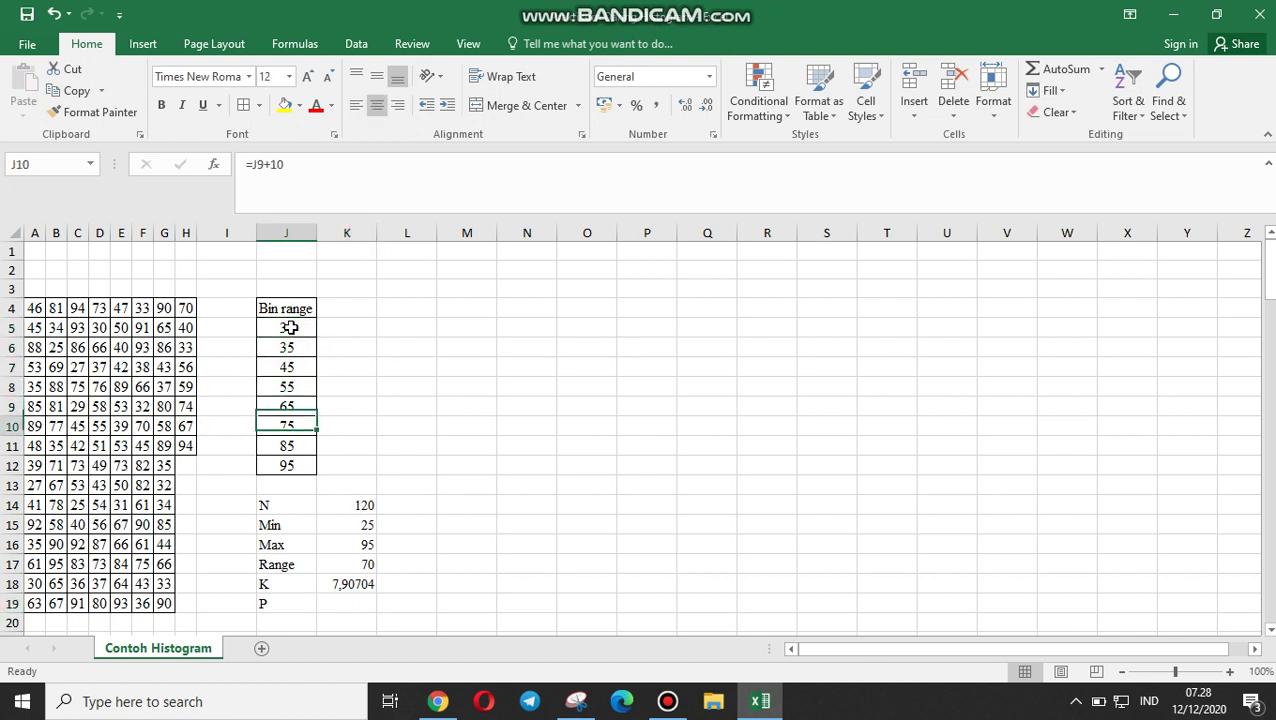
key(Down)
key(Down)
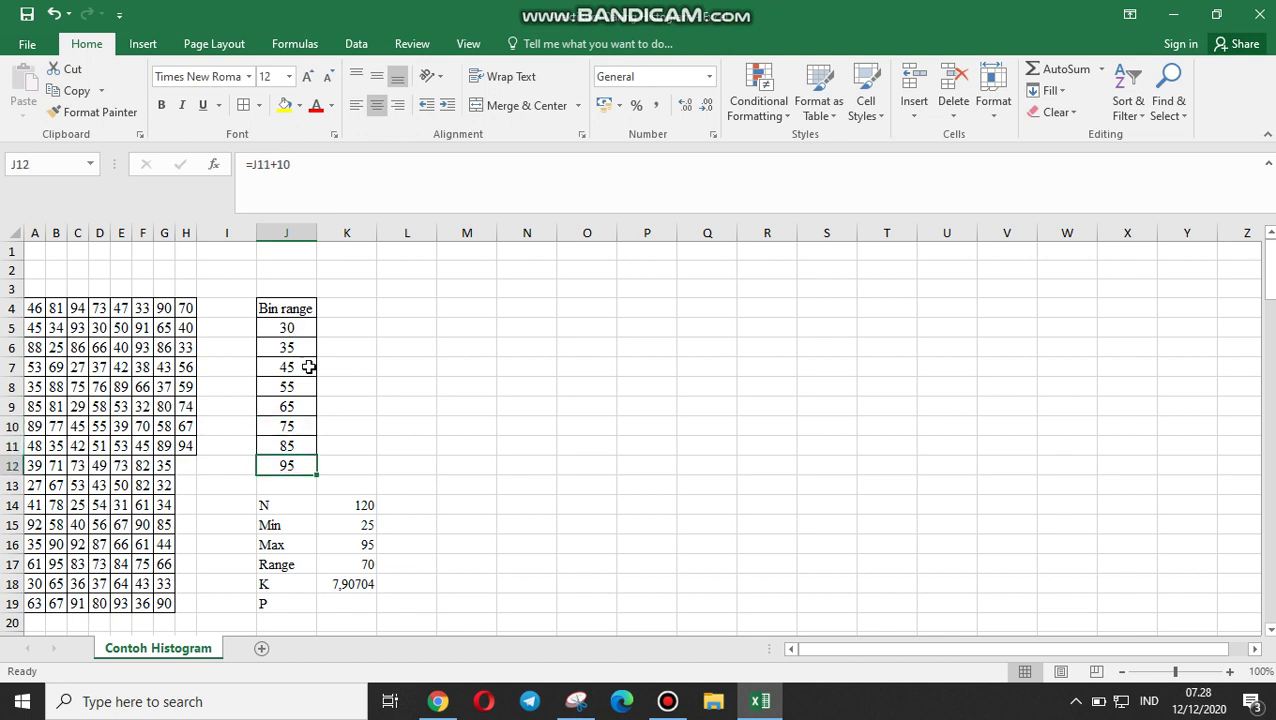
click(330, 463)
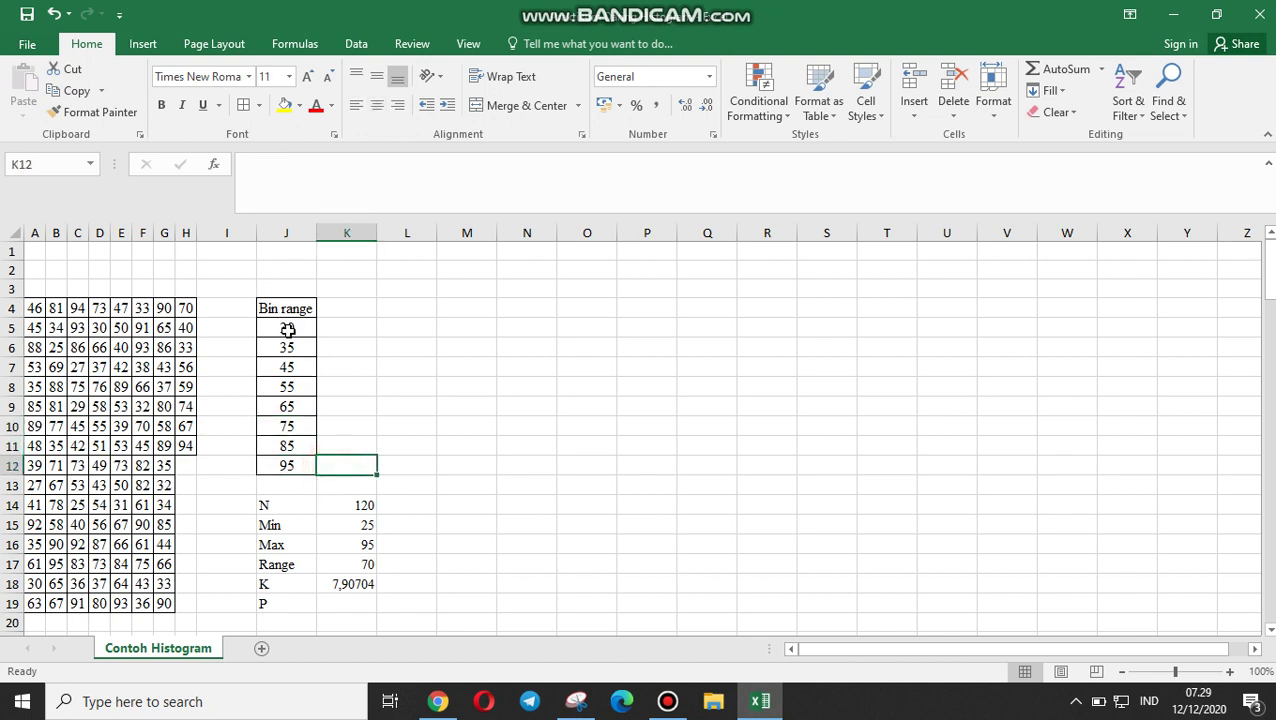
click(288, 465)
click(285, 328)
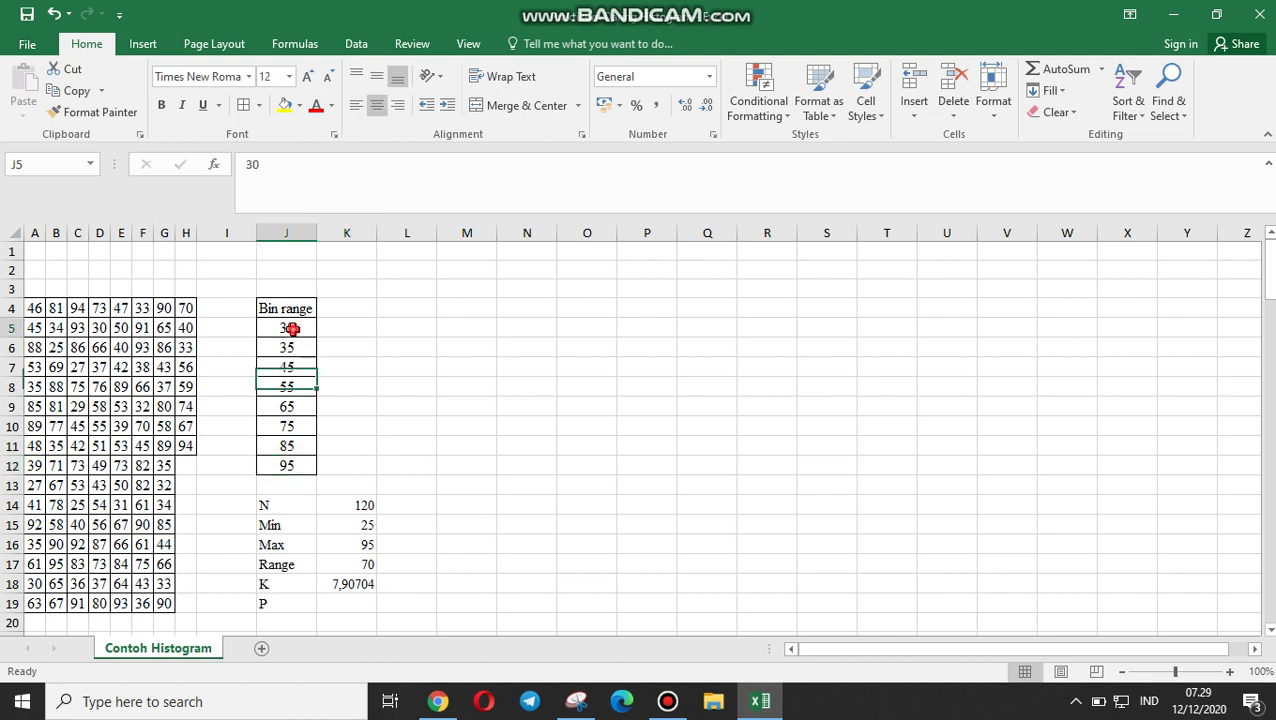
- Calculate the class width in K19, beside P, with =K17/K18, and check the P and K formulas
click(348, 602)
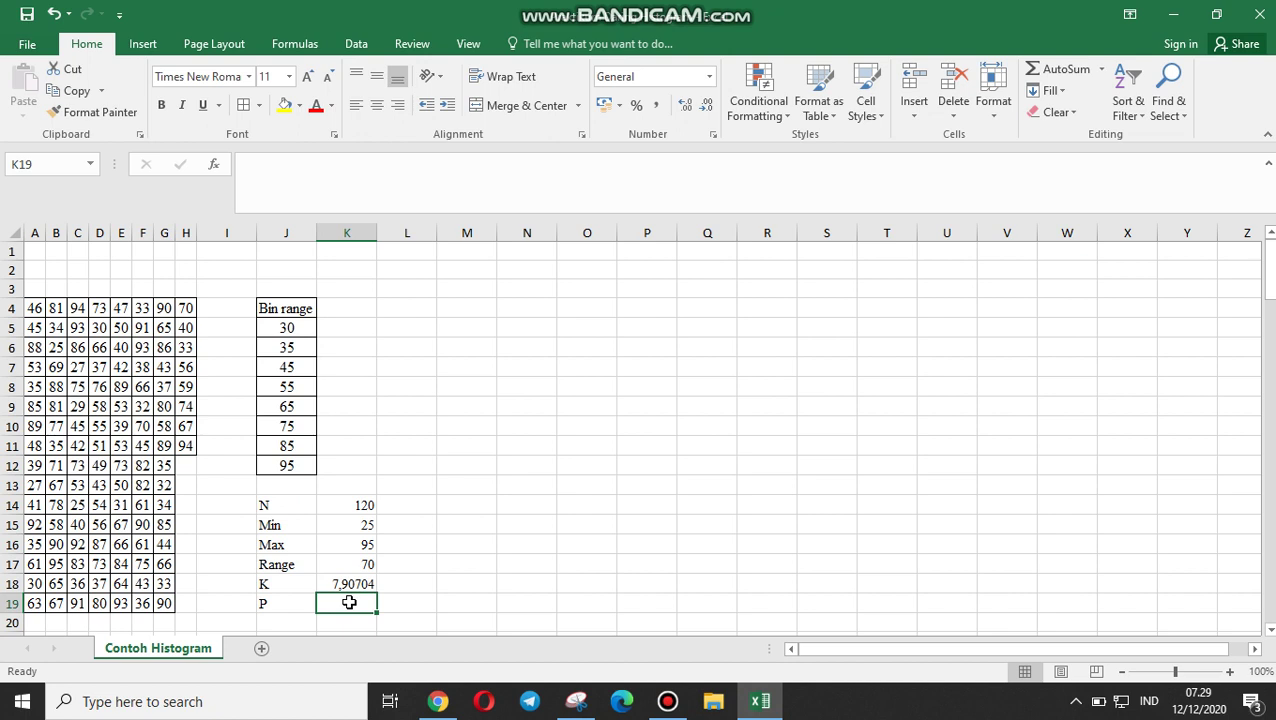
text(=)
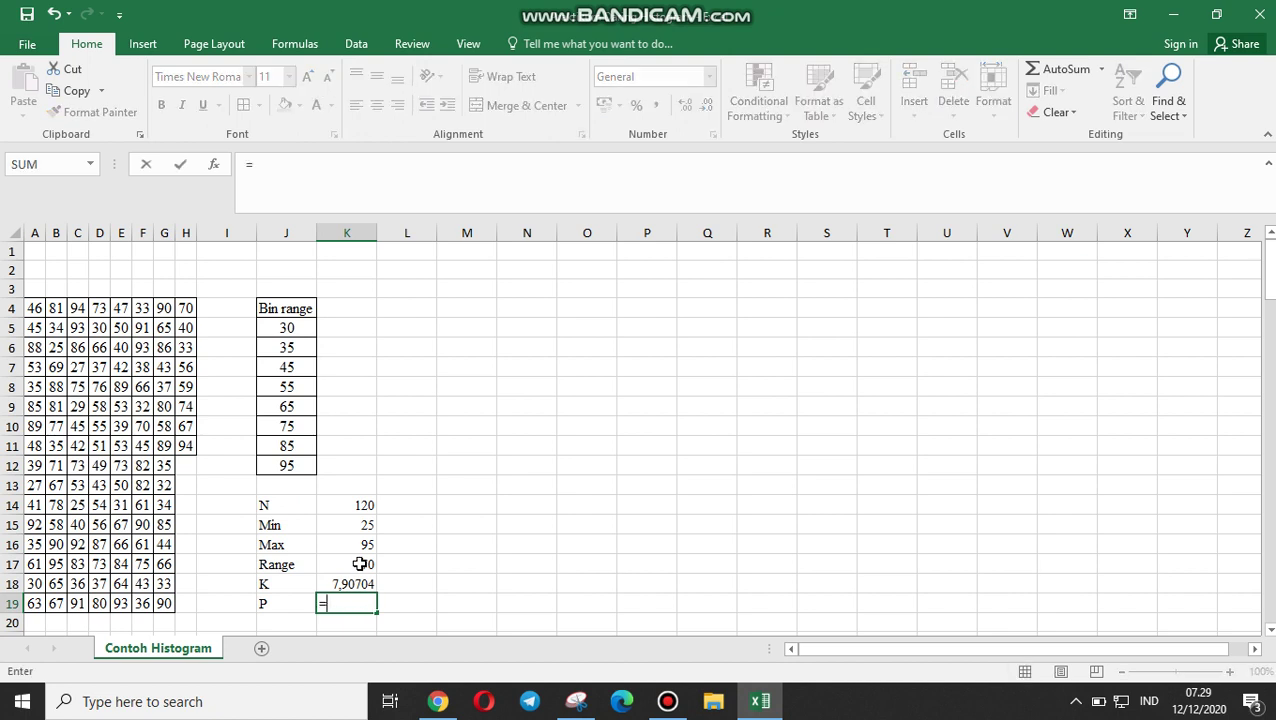
click(361, 566)
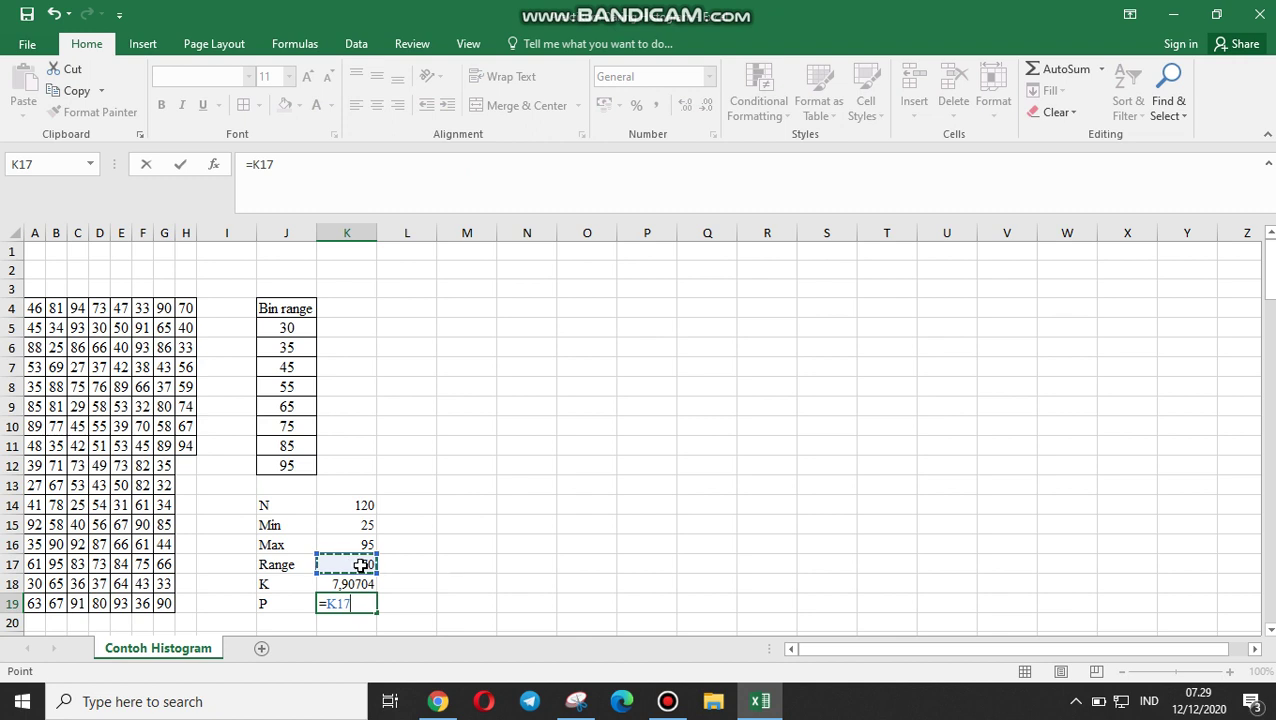
text(/)
click(367, 586)
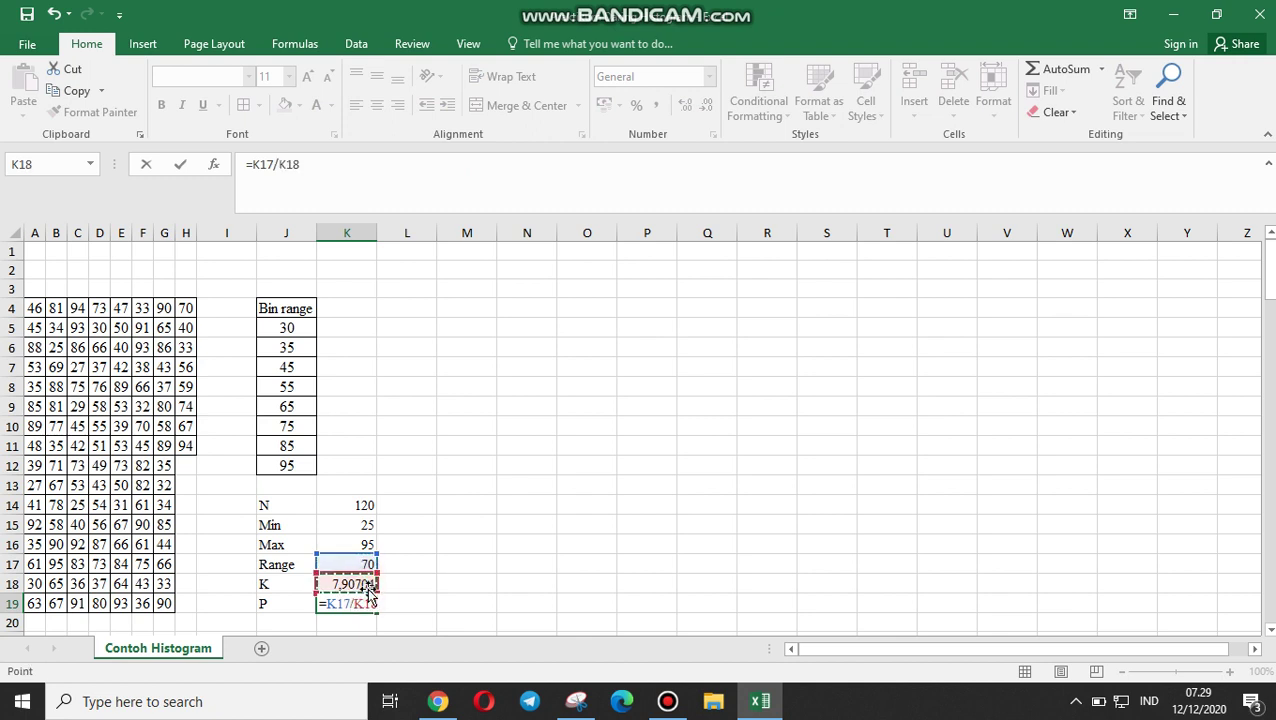
key(Return)
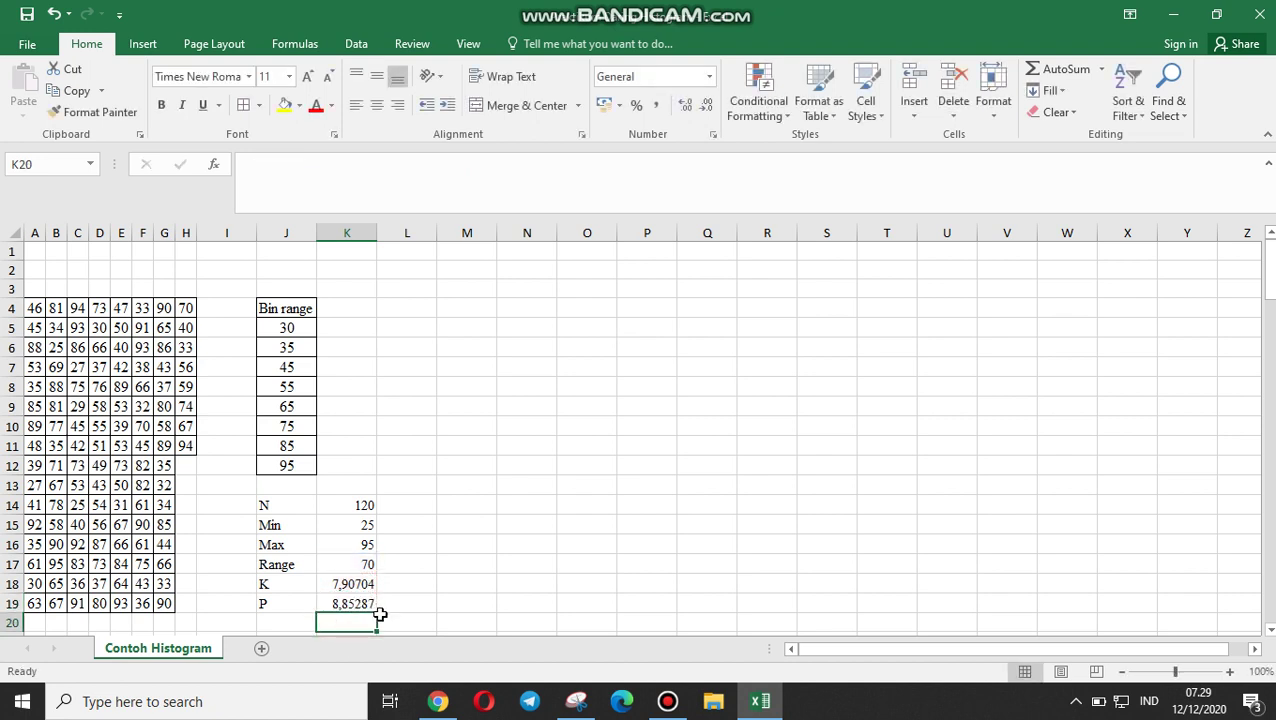
click(358, 604)
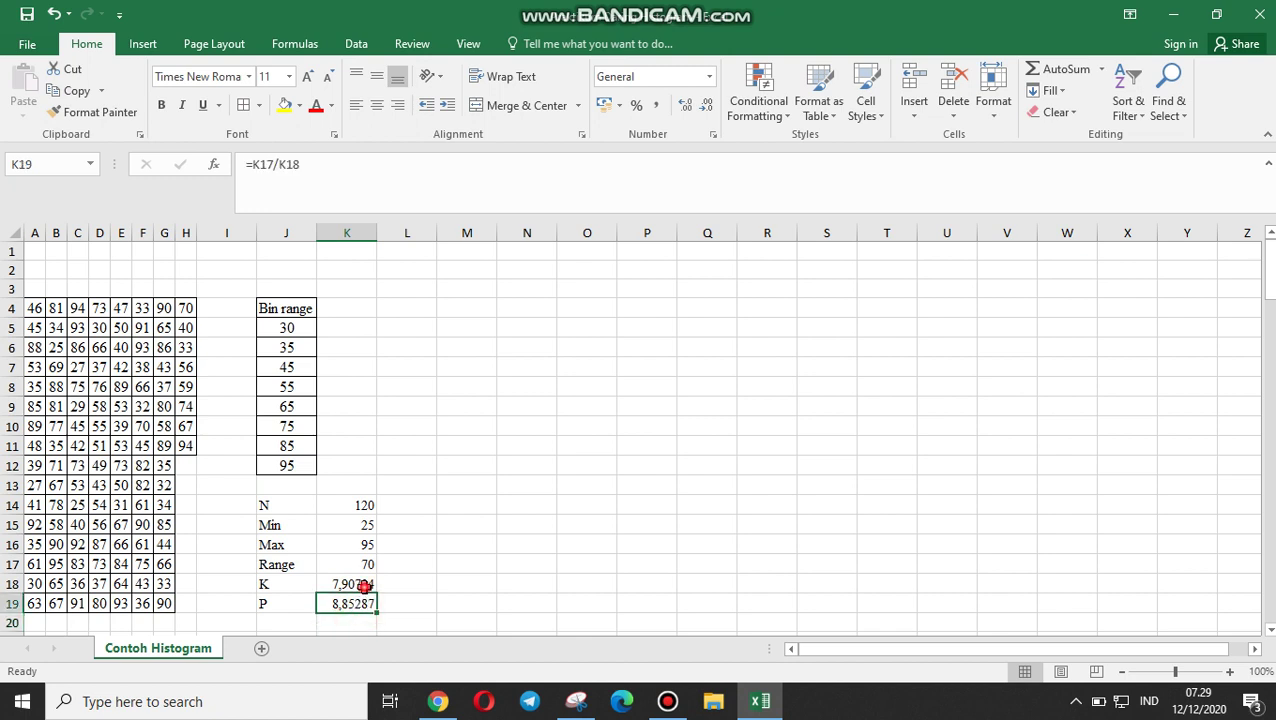
click(364, 586)
click(356, 604)
click(362, 585)
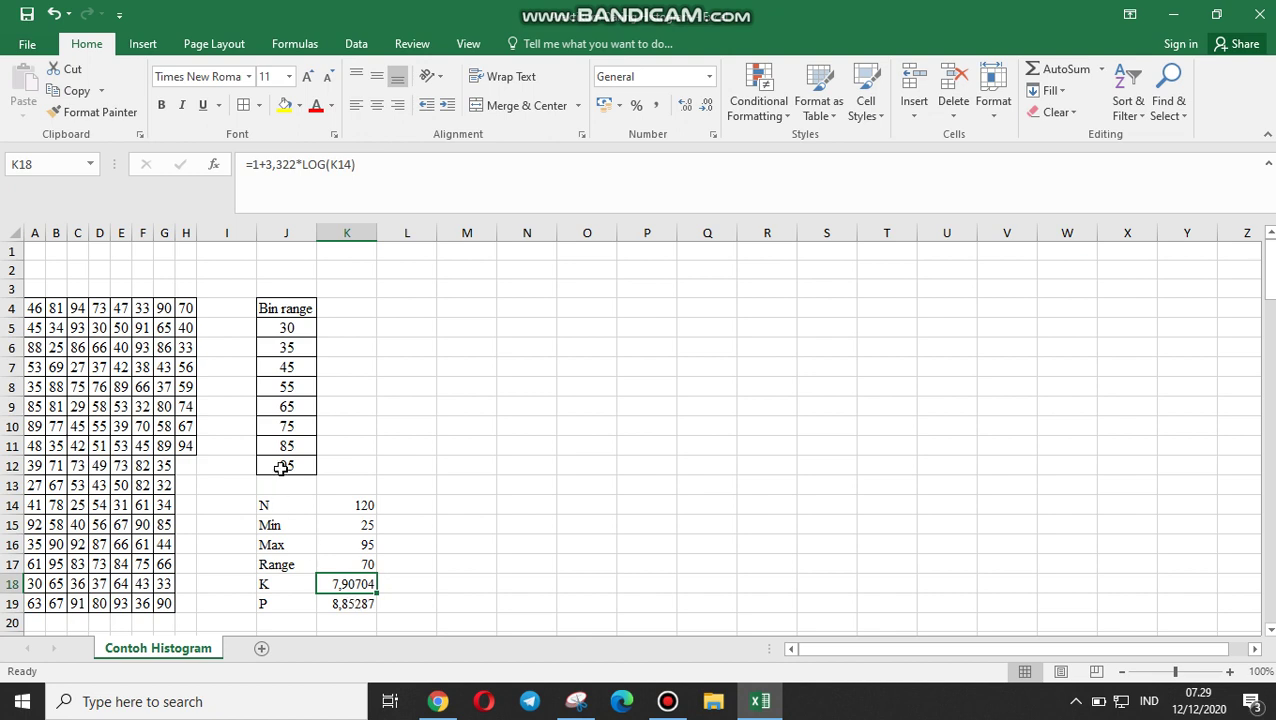
- Set the first bin value in J5 to 33 and change the formula in J6 to =J5+9
click(287, 327)
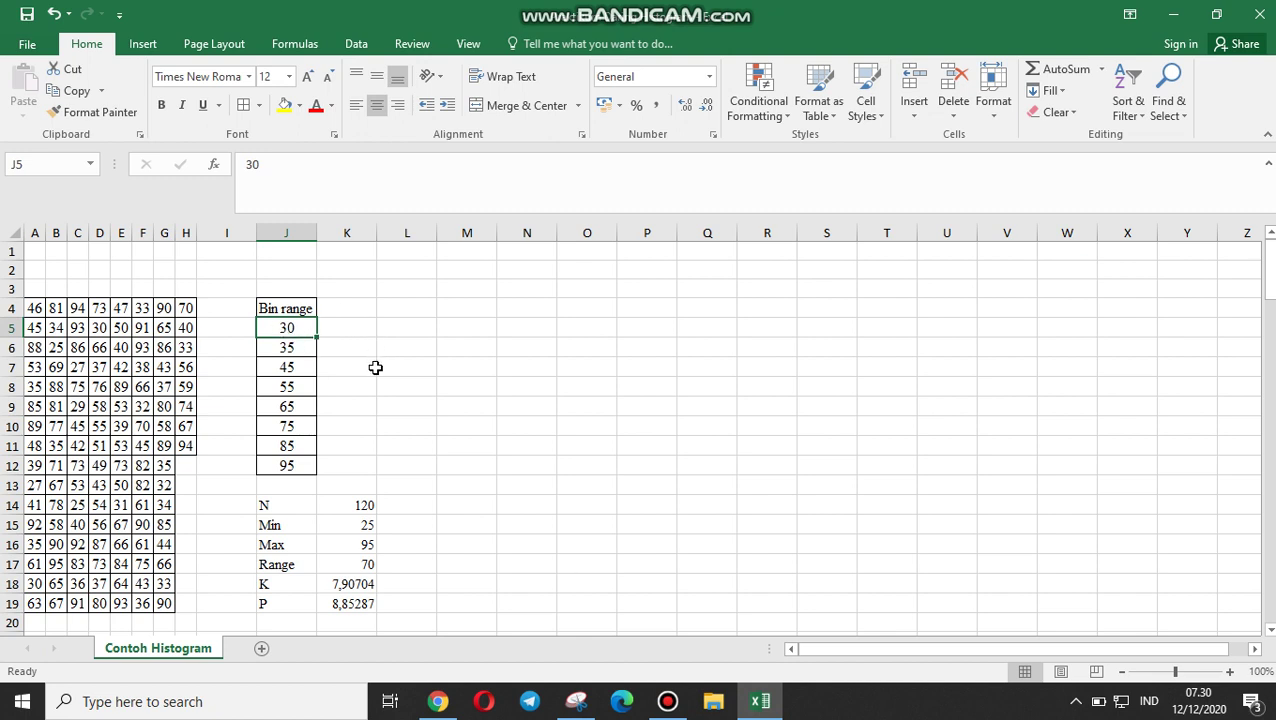
text(33)
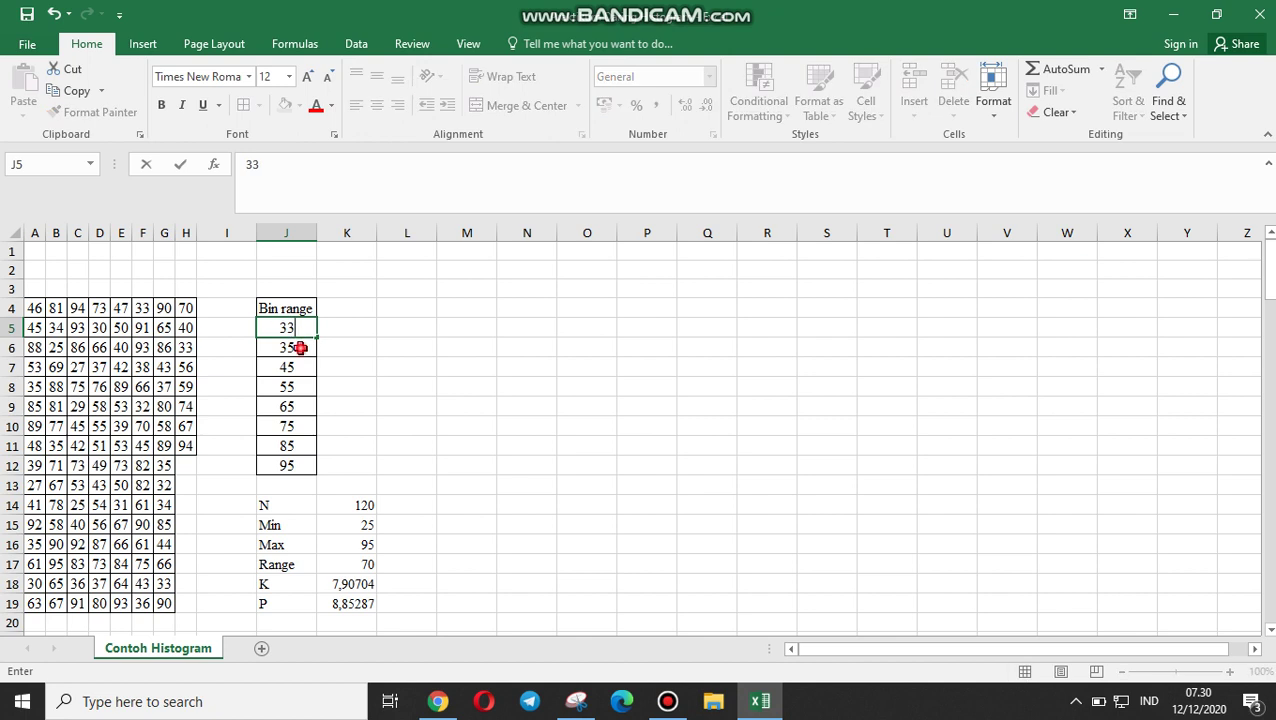
click(300, 347)
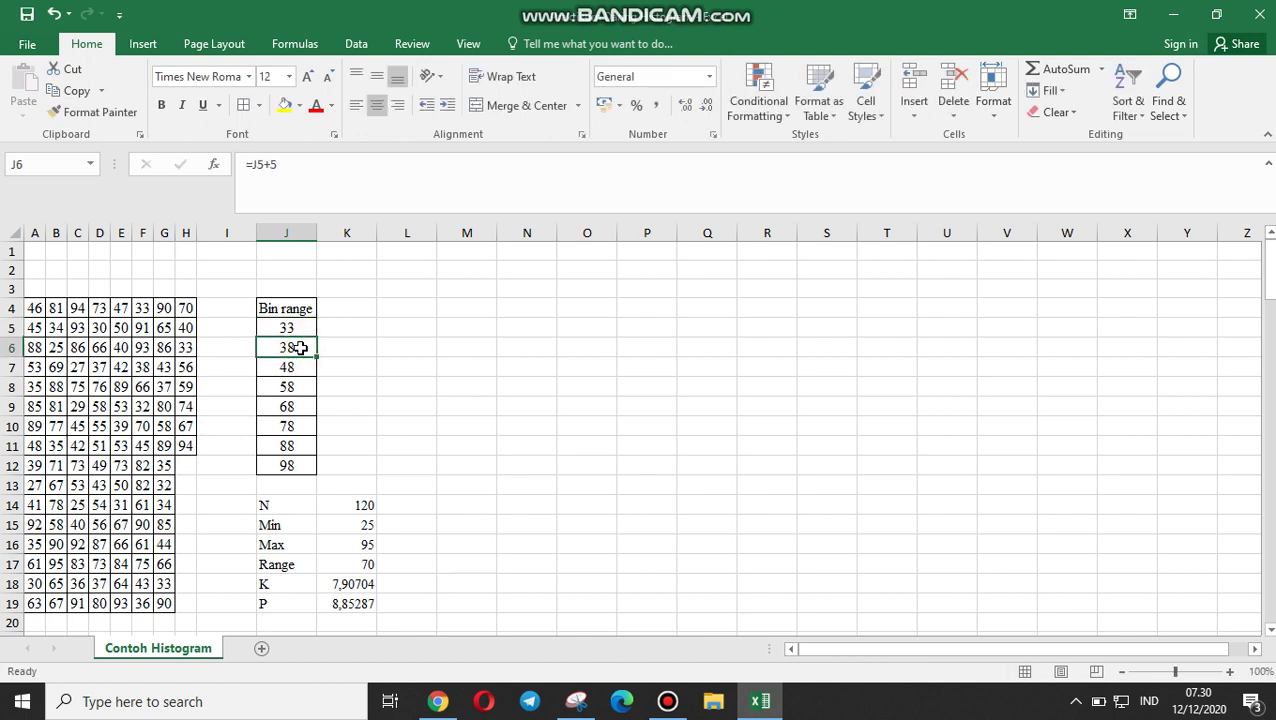
click(292, 164)
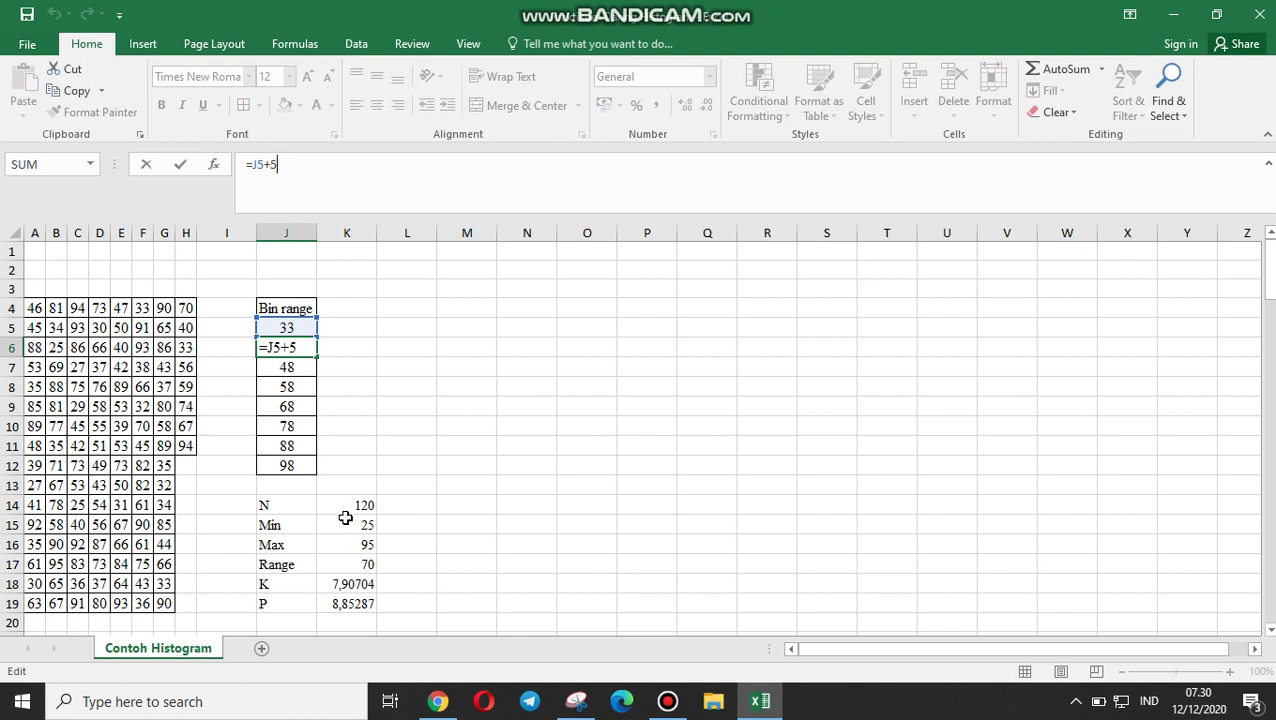
key(BackSpace)
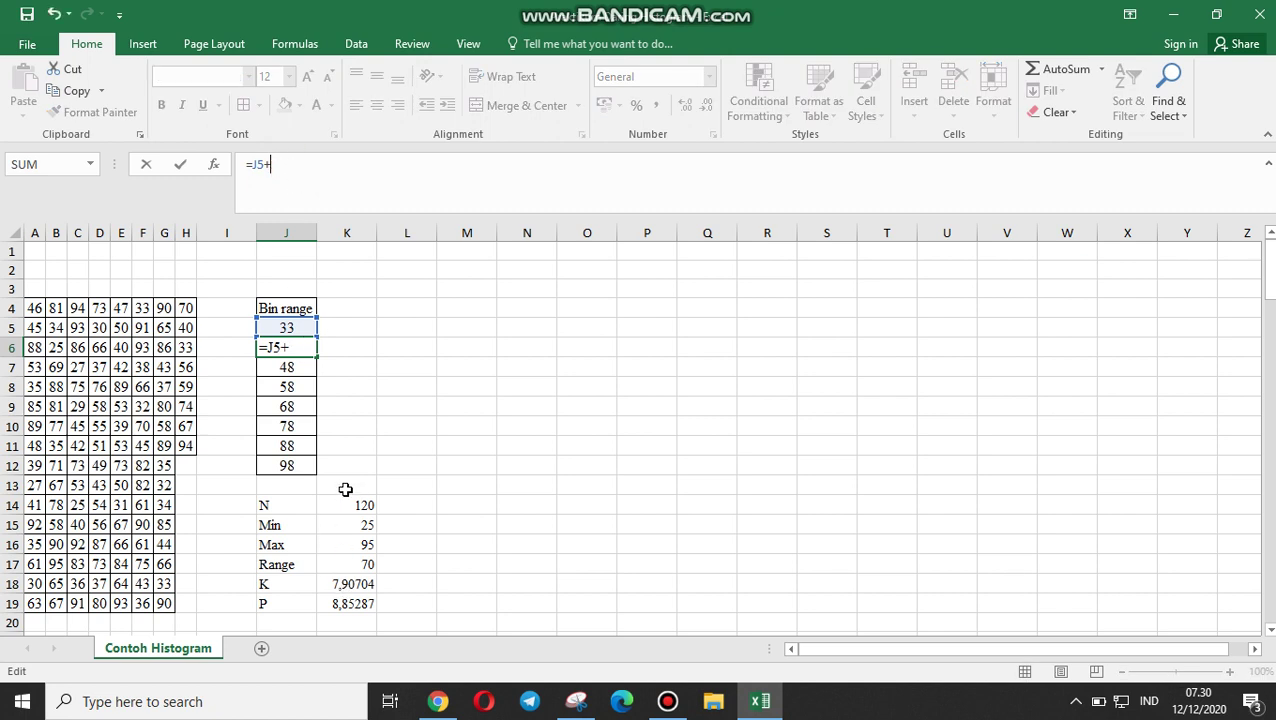
text(9)
key(Return)
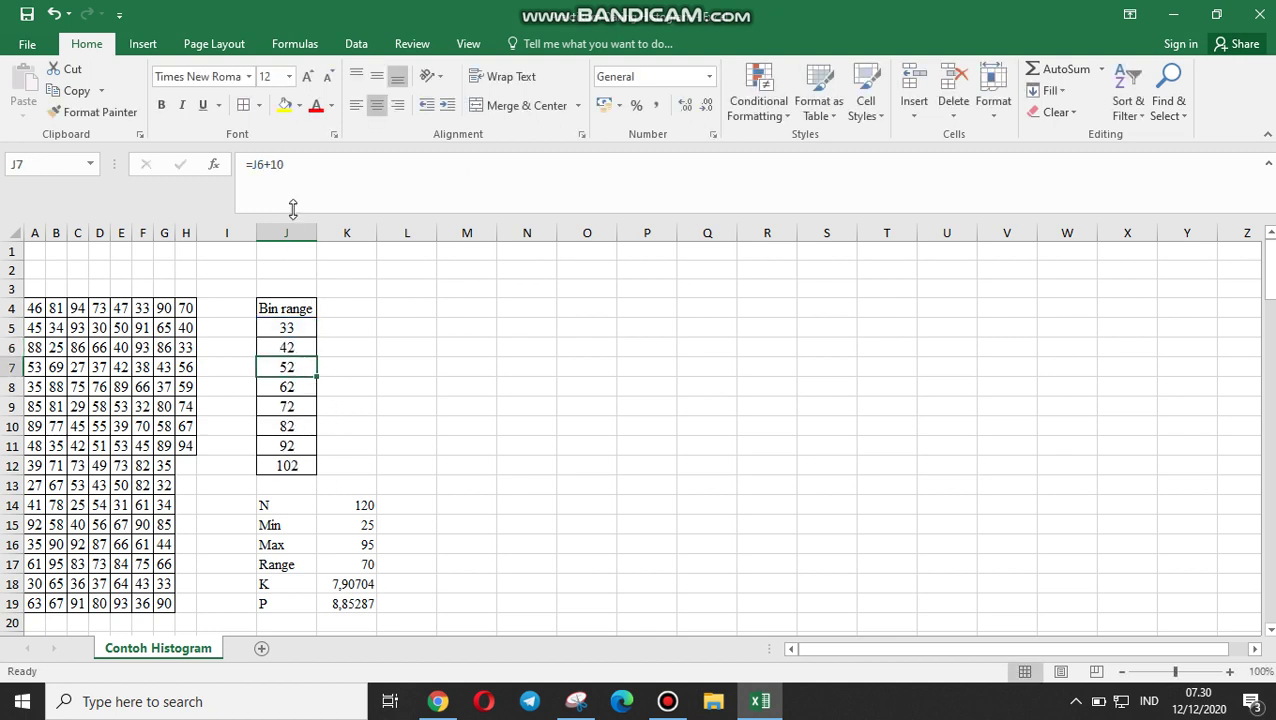
- Change the bin formula in J7 to =J6+9
click(296, 164)
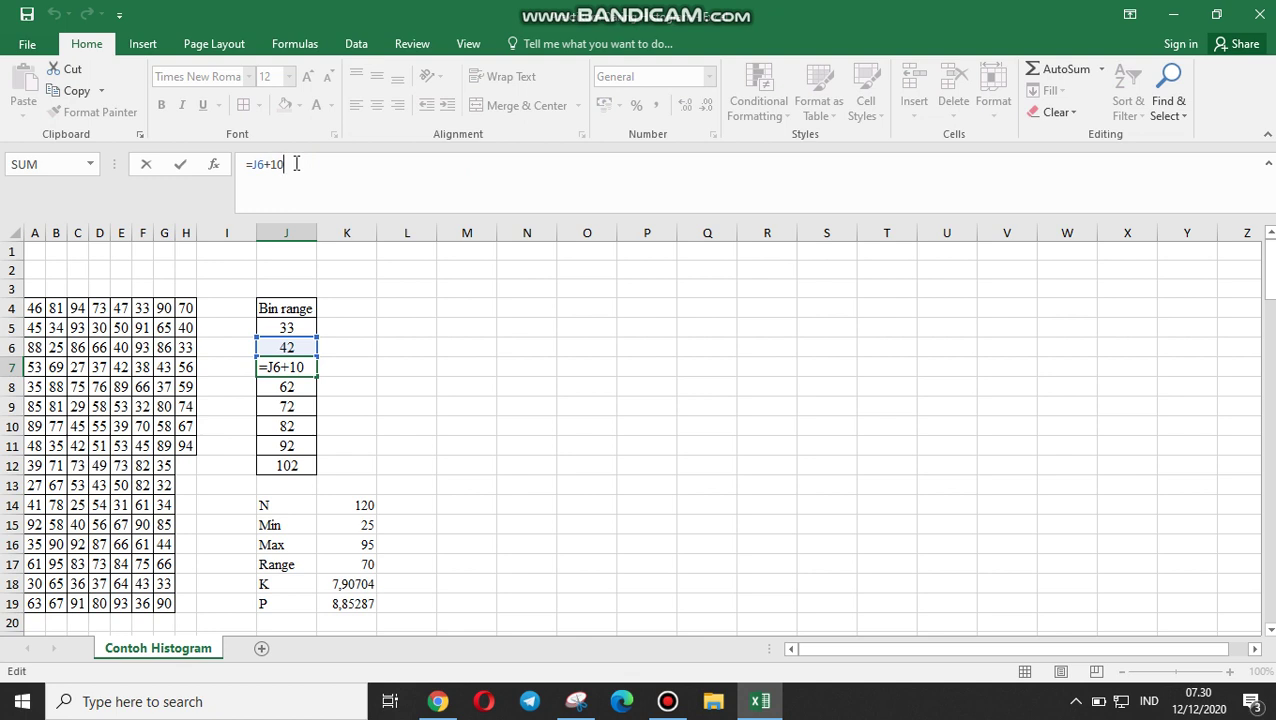
key(BackSpace)
key(BackSpace)
text(9)
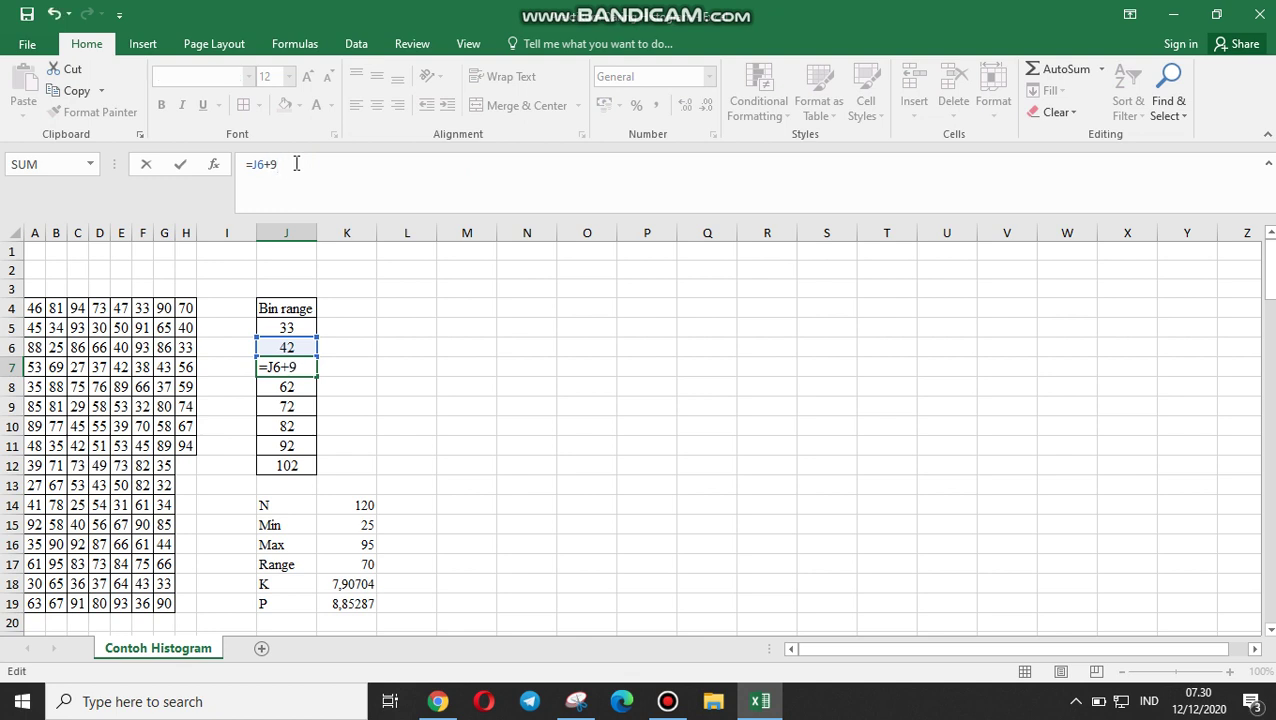
key(Return)
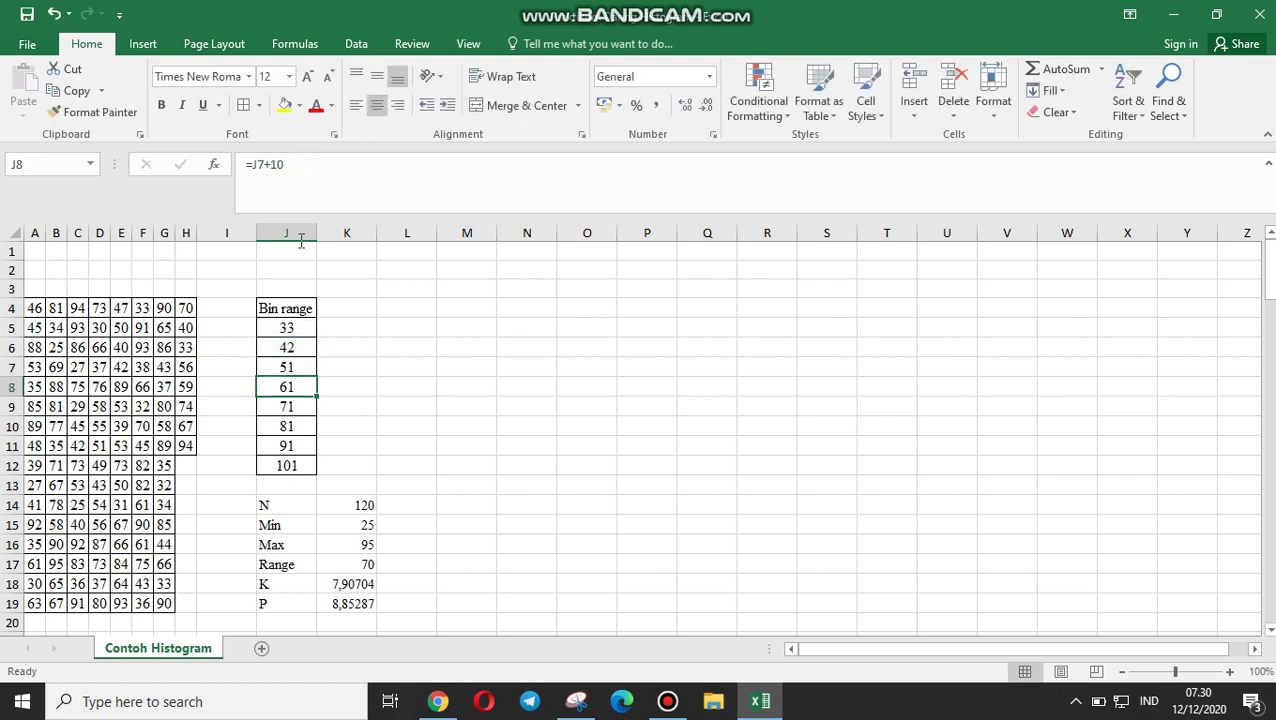
- Change the bin formula in J9 to =J8+9
click(288, 410)
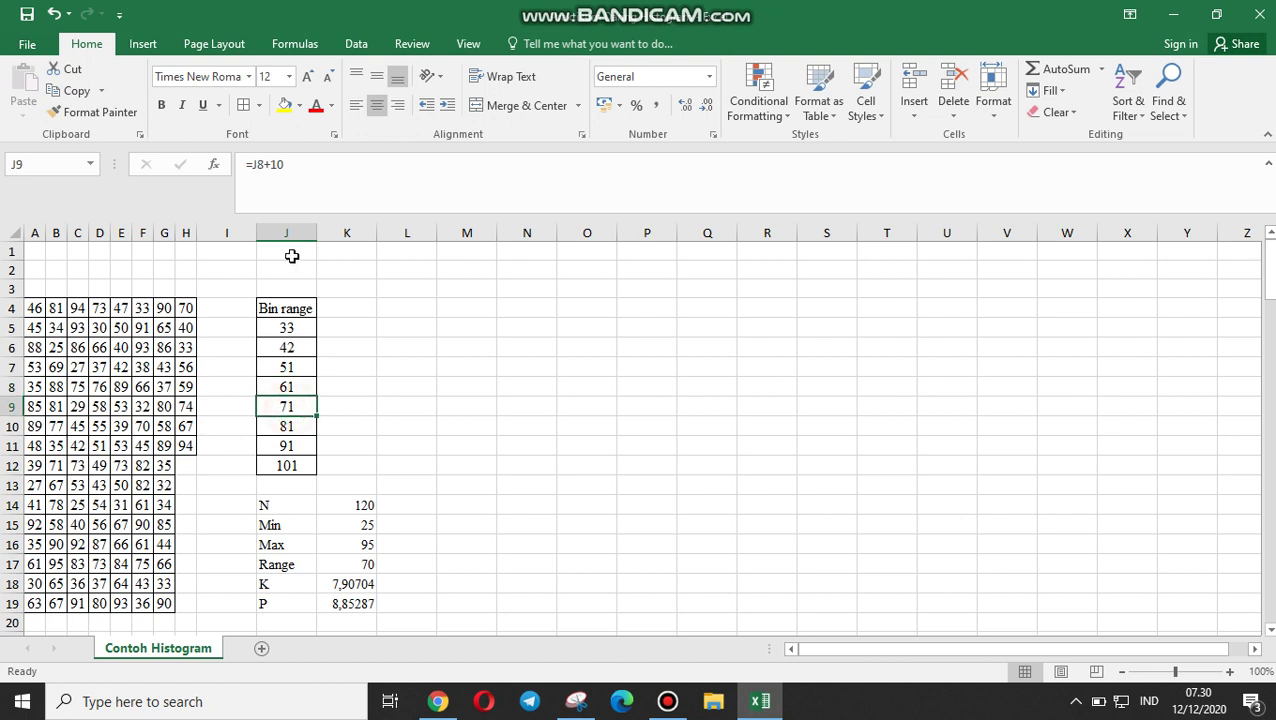
click(293, 167)
key(BackSpace)
key(BackSpace)
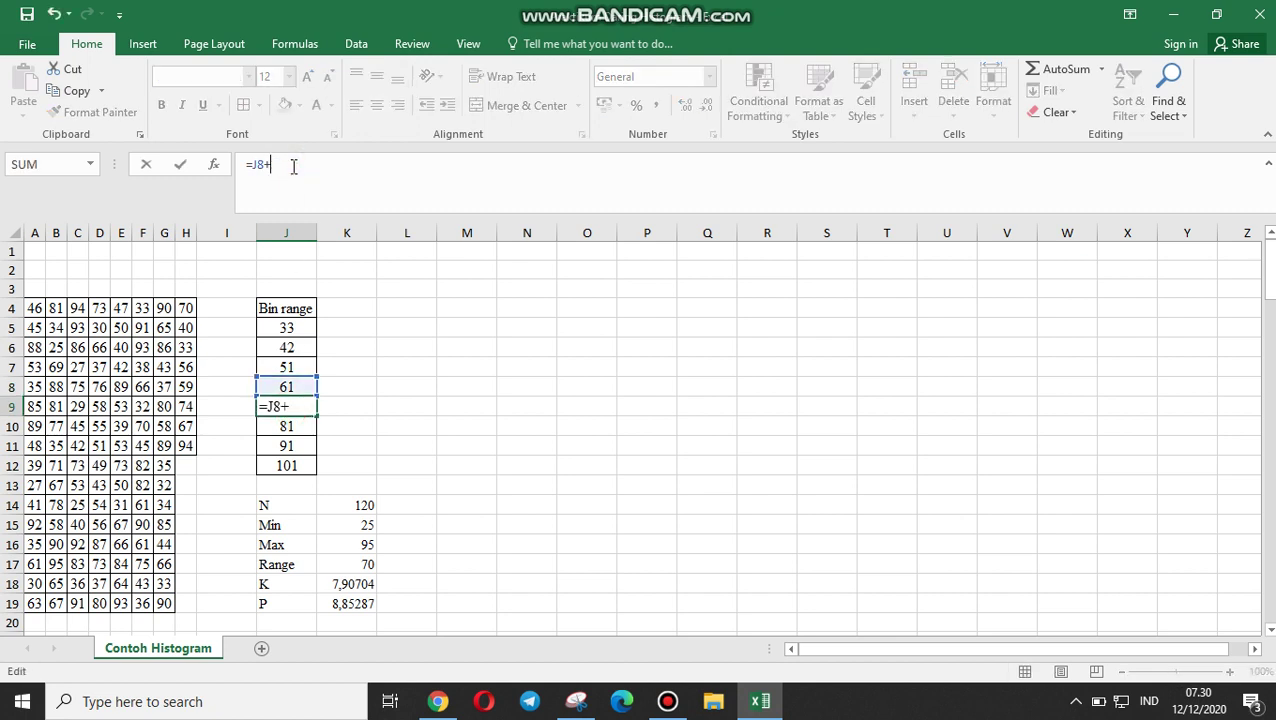
text(9)
key(Return)
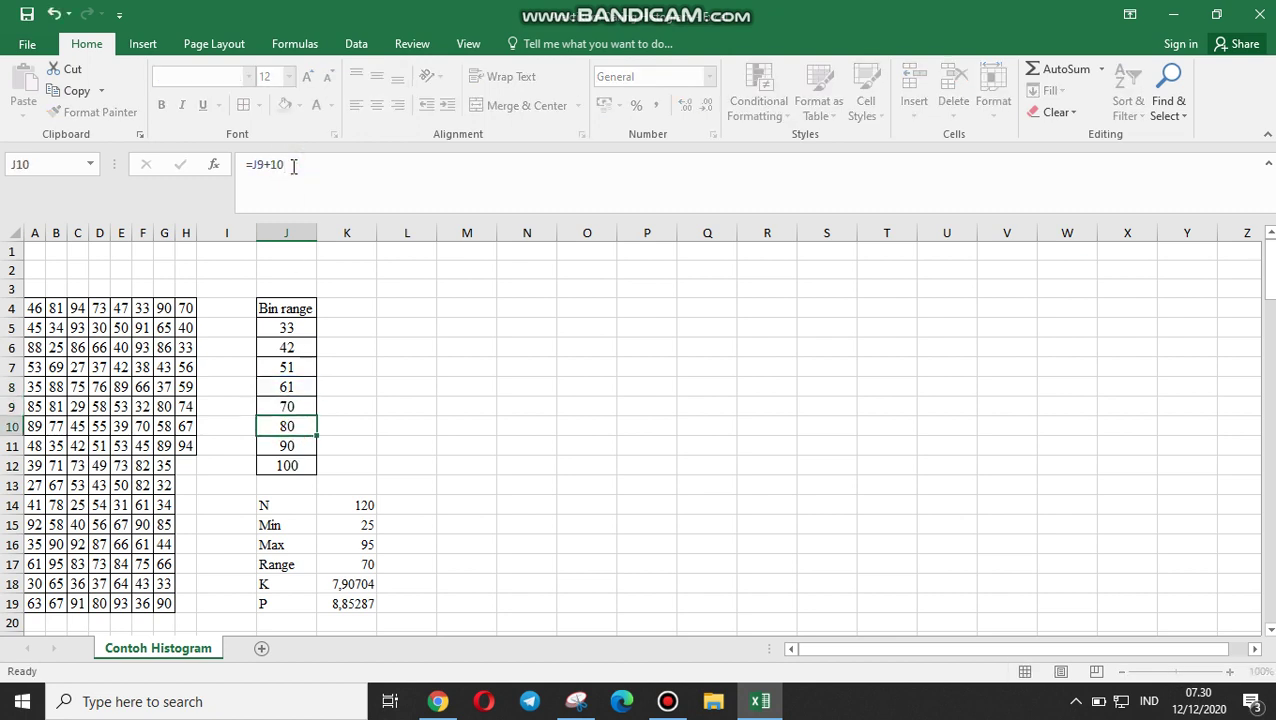
- Change the bin formula in J11 to =J10+9
click(289, 447)
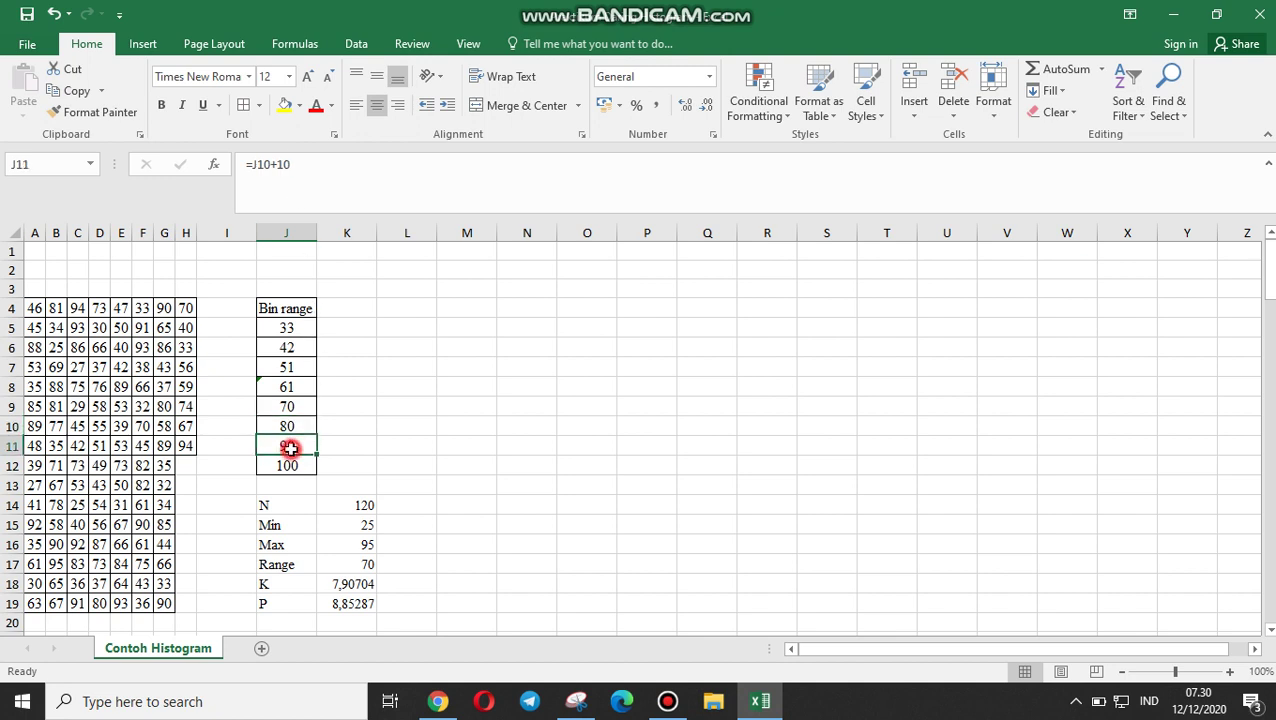
click(306, 163)
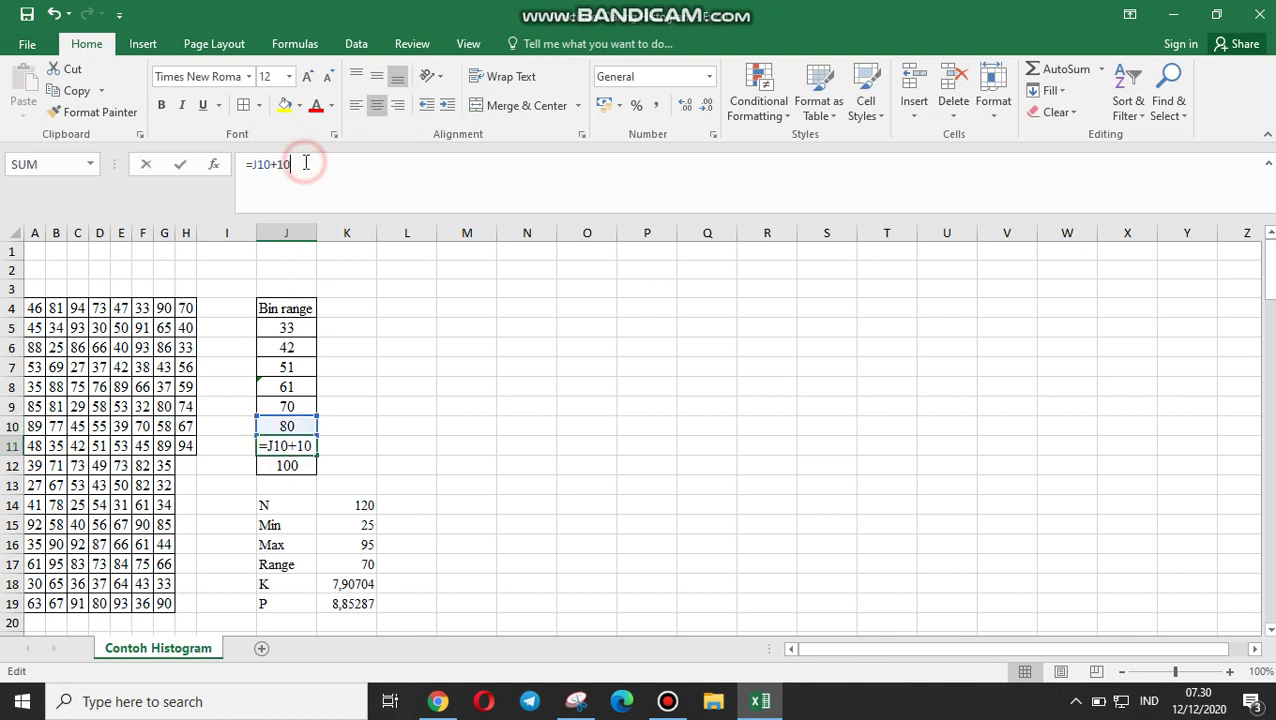
key(BackSpace)
key(BackSpace)
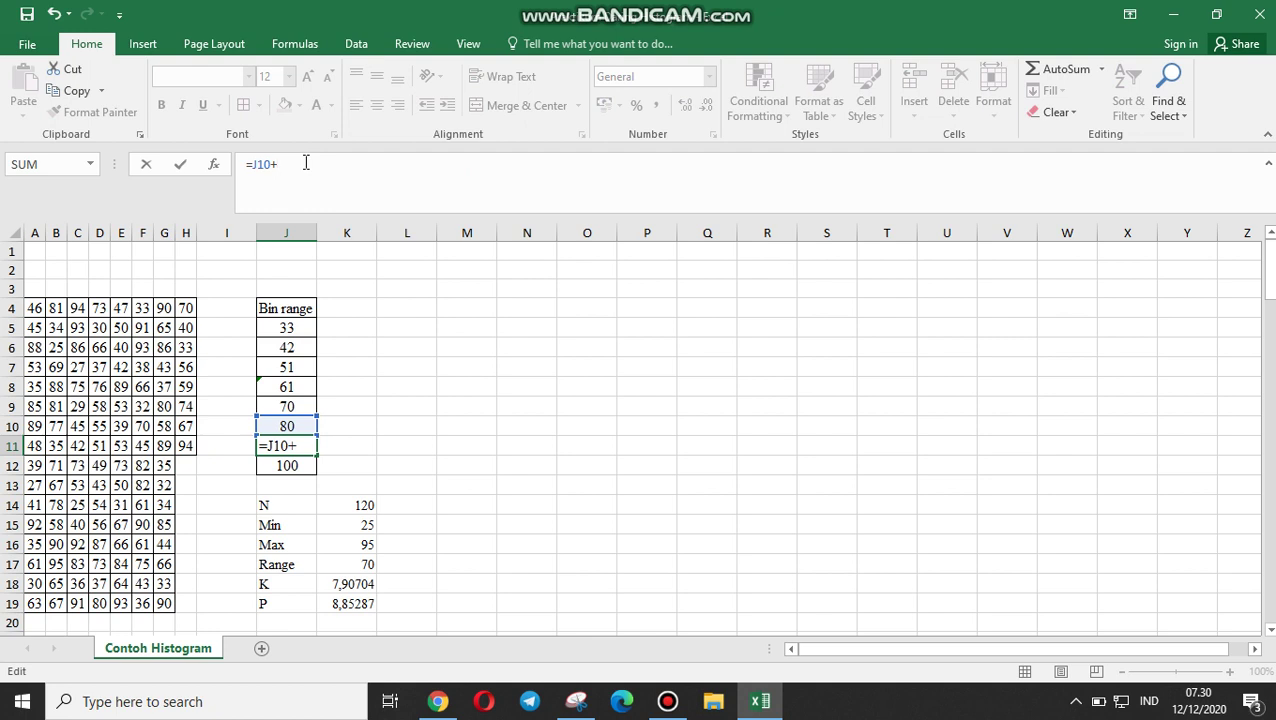
text(9)
key(Return)
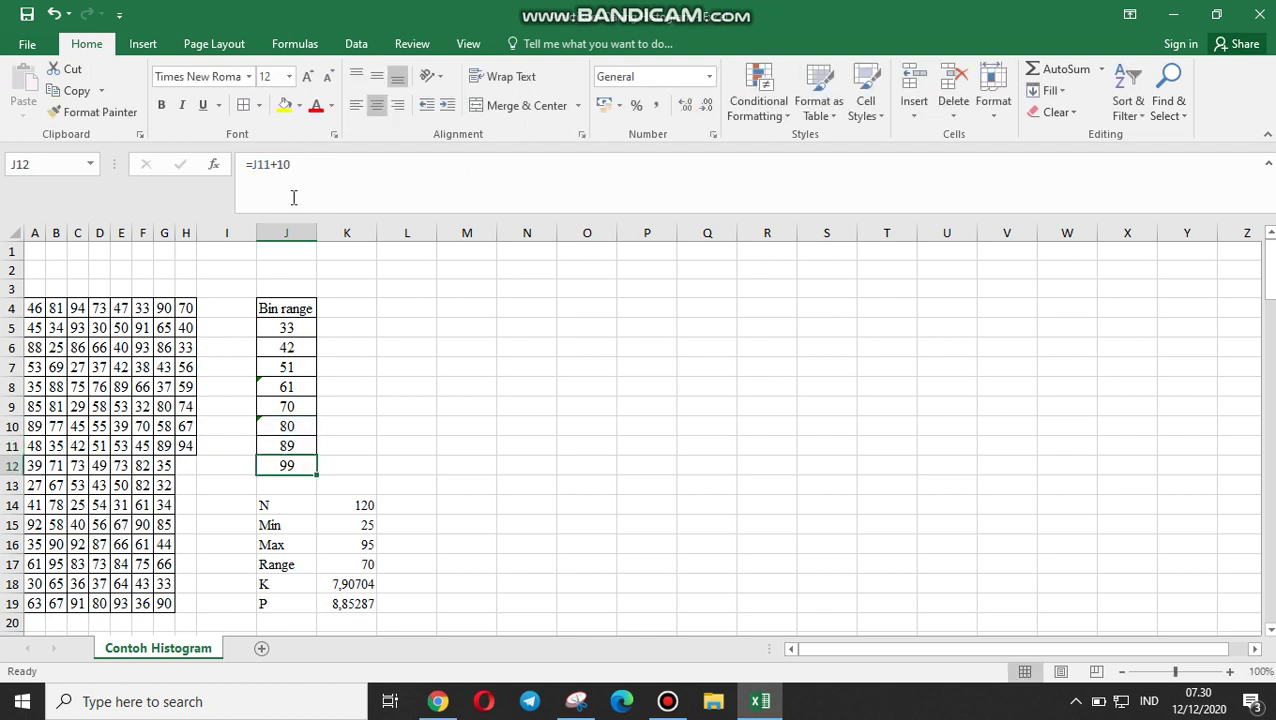
- Change the last bin formula in J12 to =J11+9
click(292, 470)
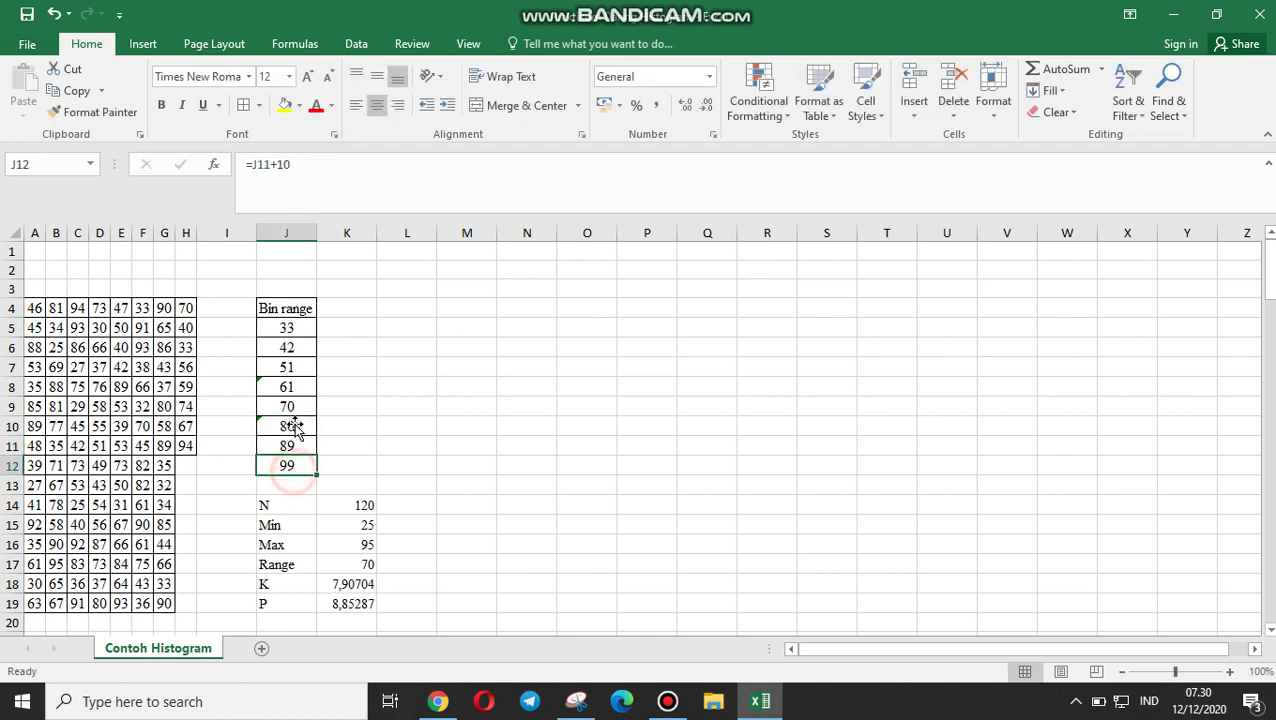
click(297, 165)
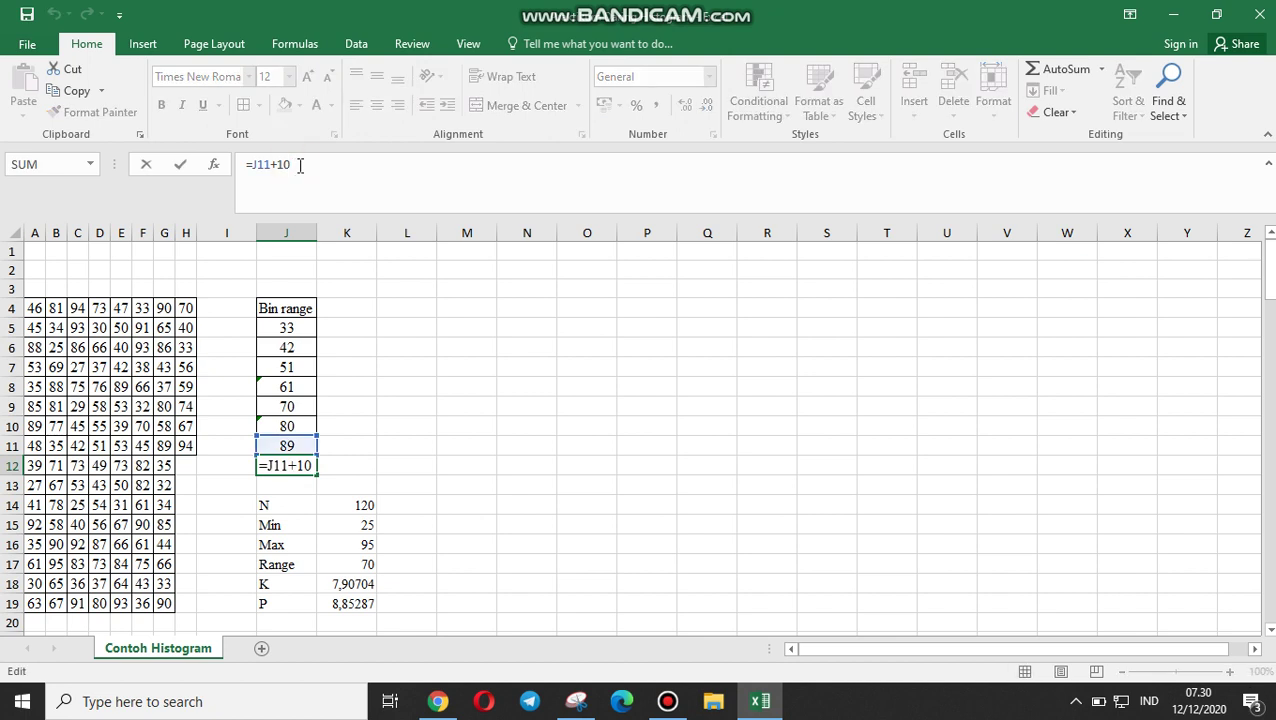
key(BackSpace)
key(BackSpace)
text(9)
key(Return)
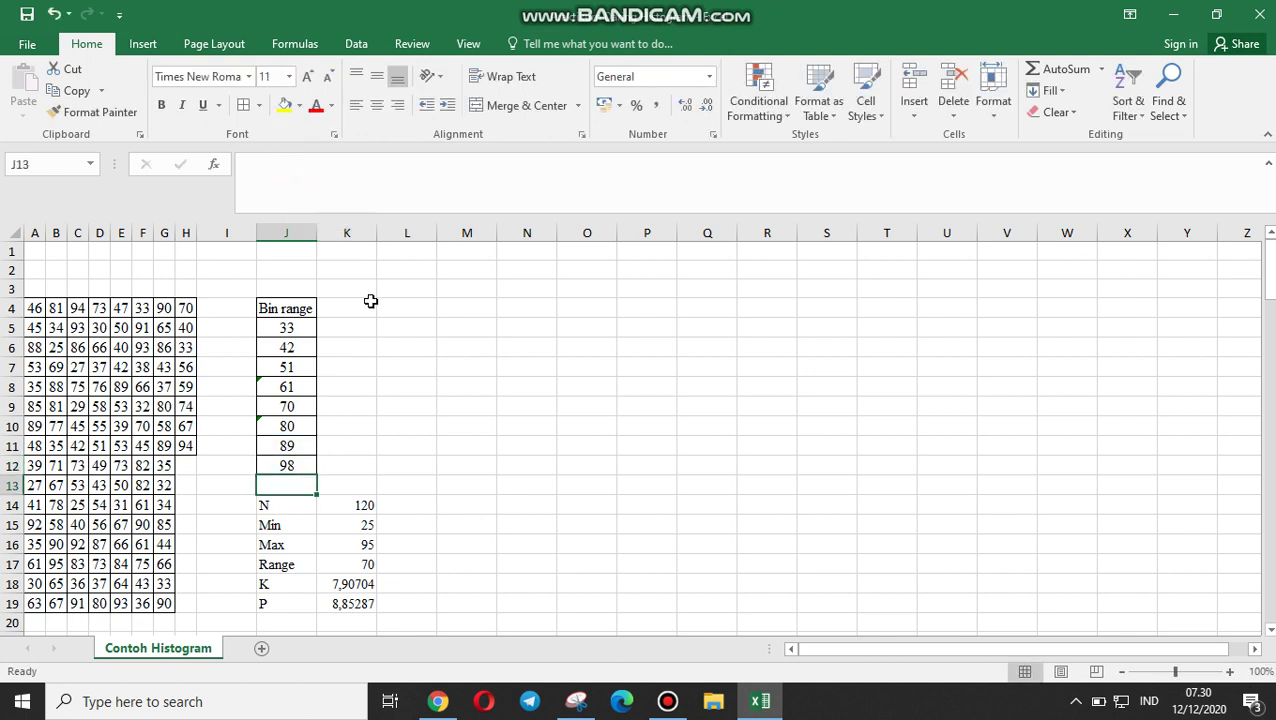
- Ignore the inconsistent-formula errors flagged on bin cells J10 and J8, then deselect the bin range
click(287, 427)
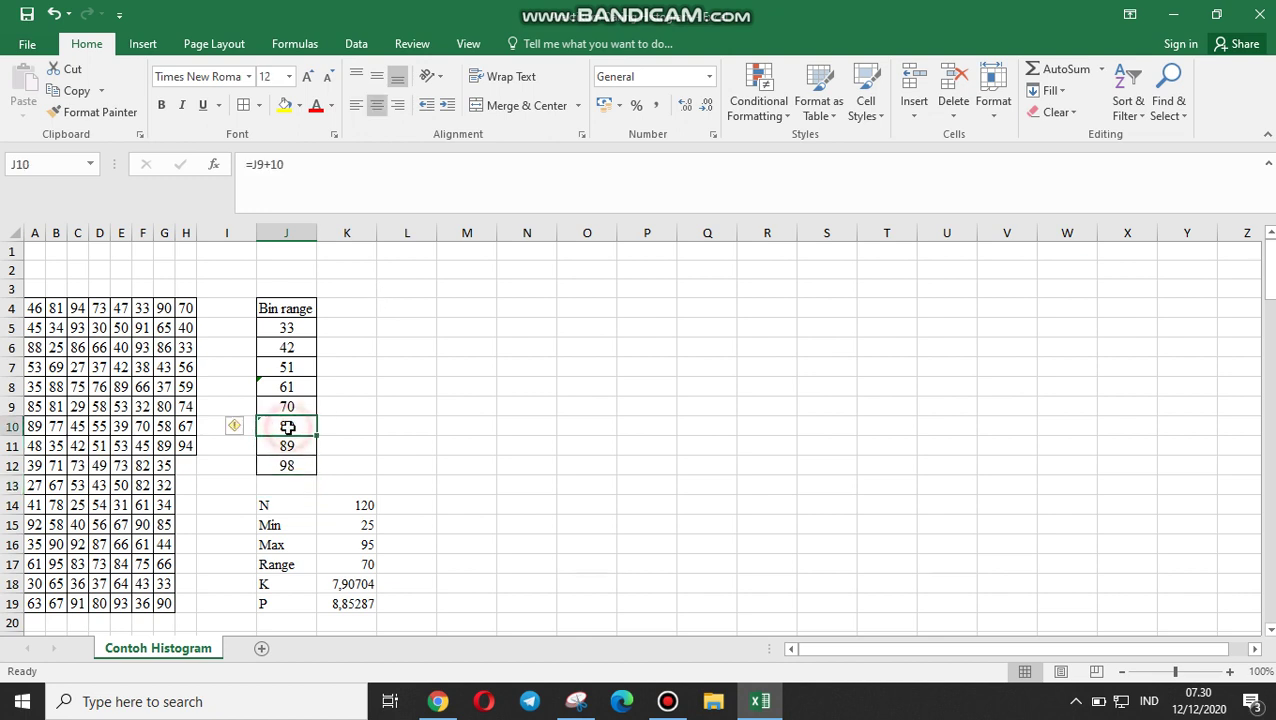
click(250, 428)
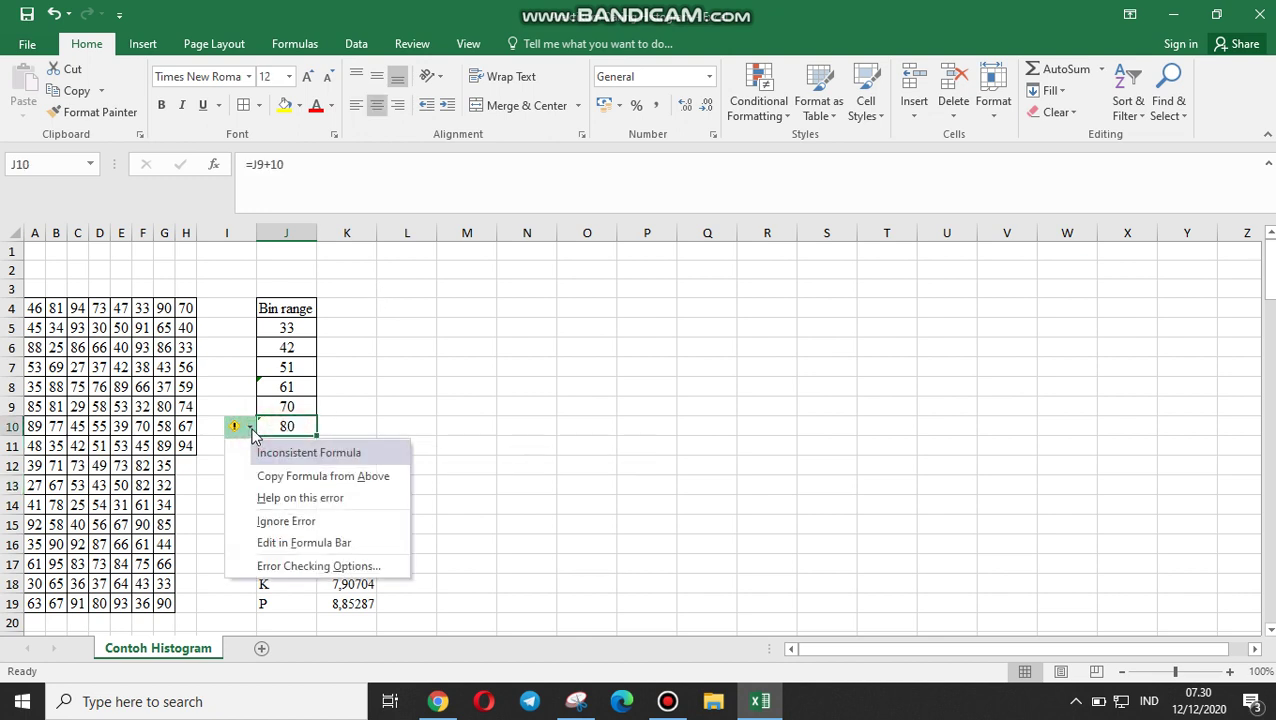
click(292, 521)
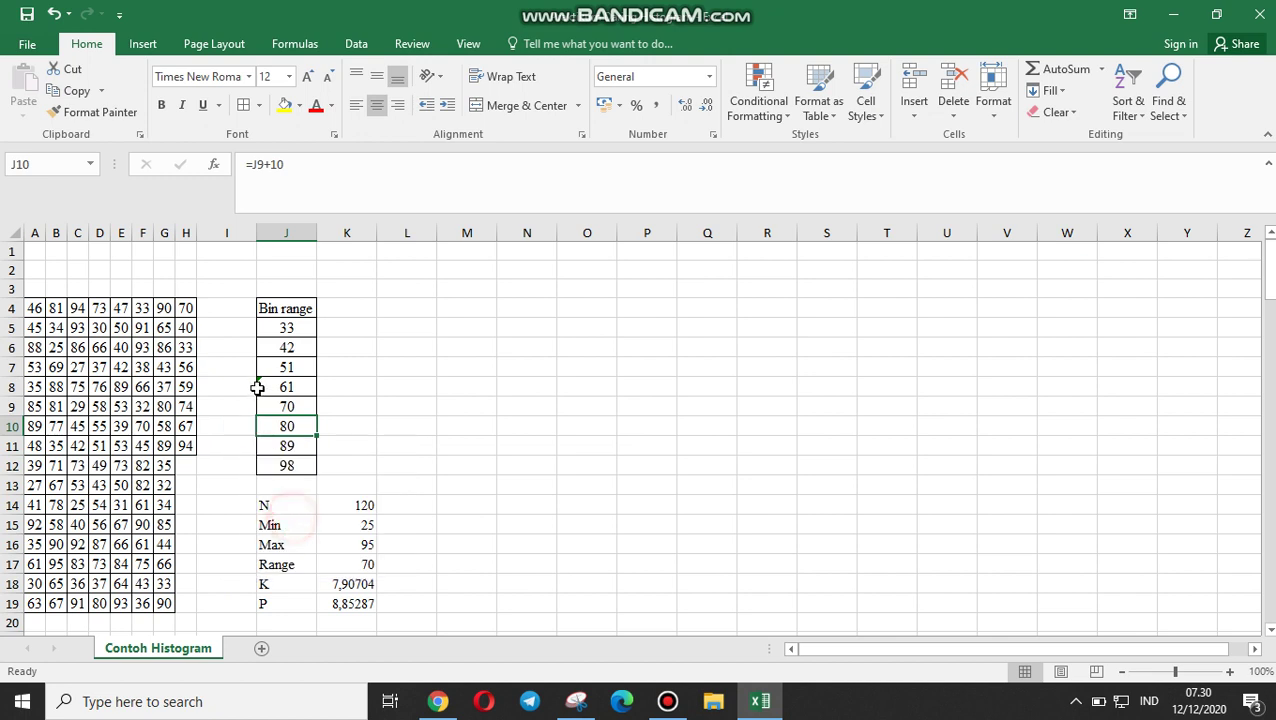
click(252, 386)
click(267, 387)
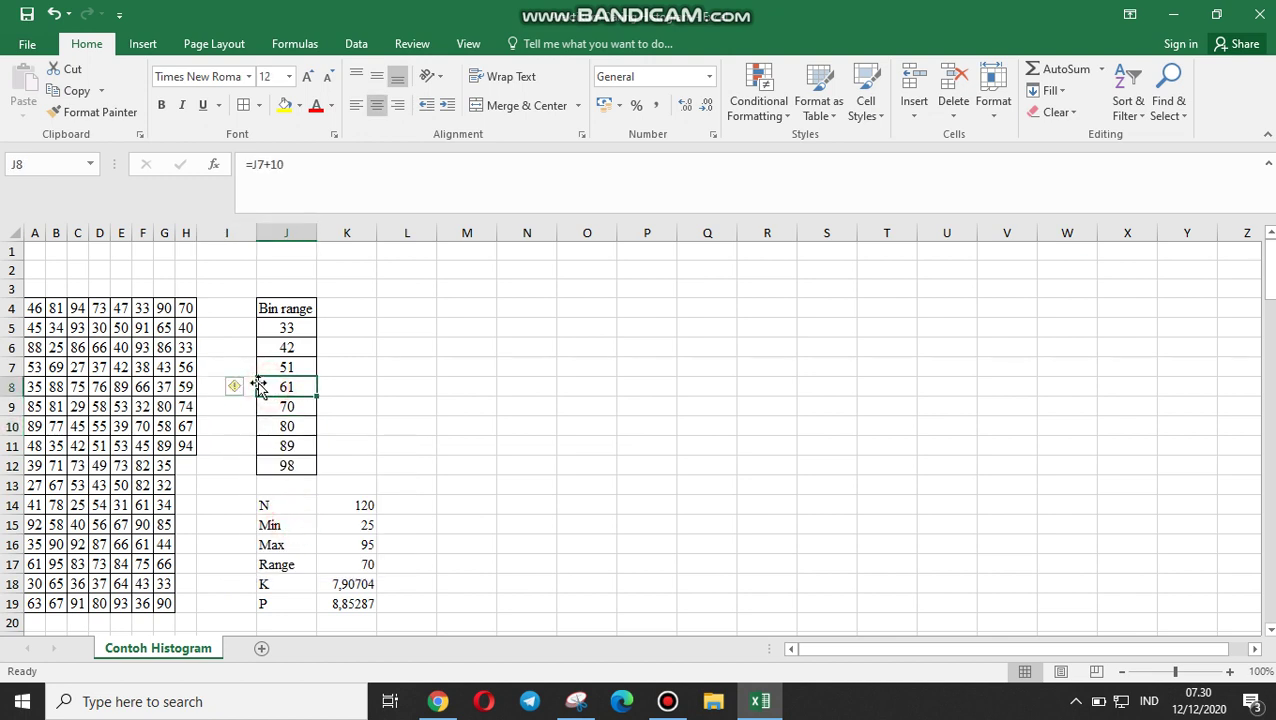
click(250, 390)
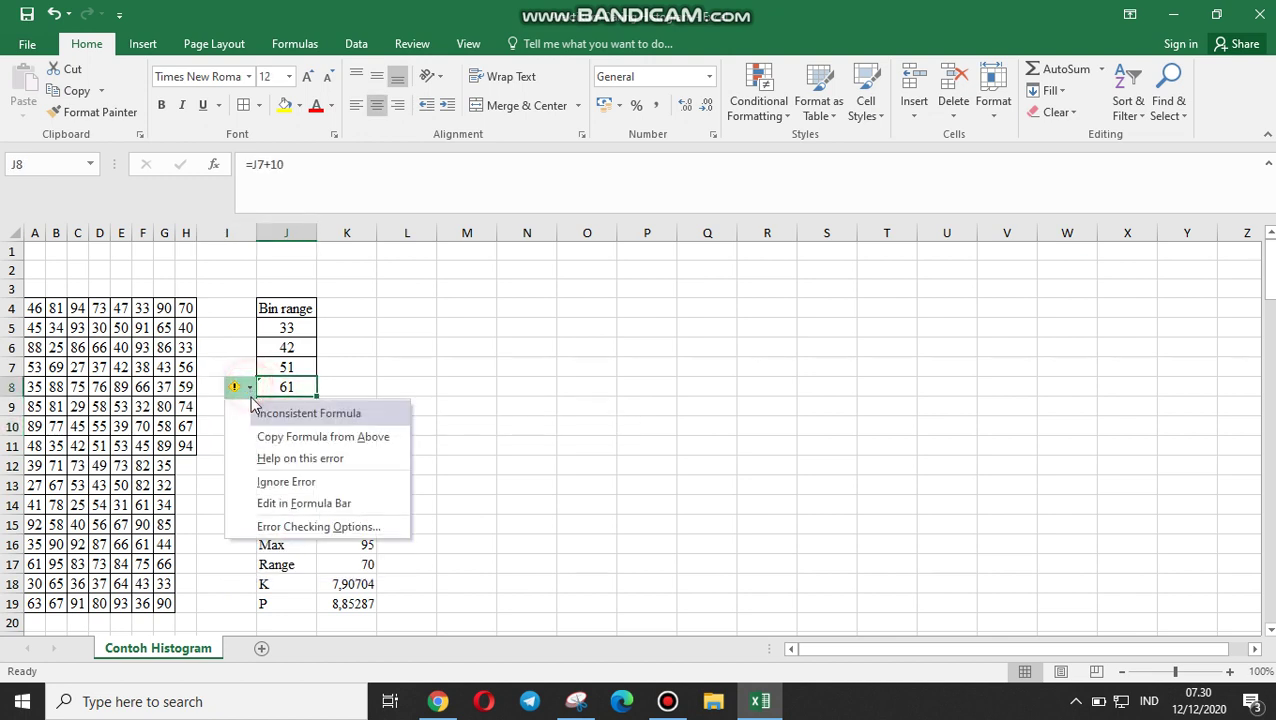
click(286, 479)
click(398, 394)
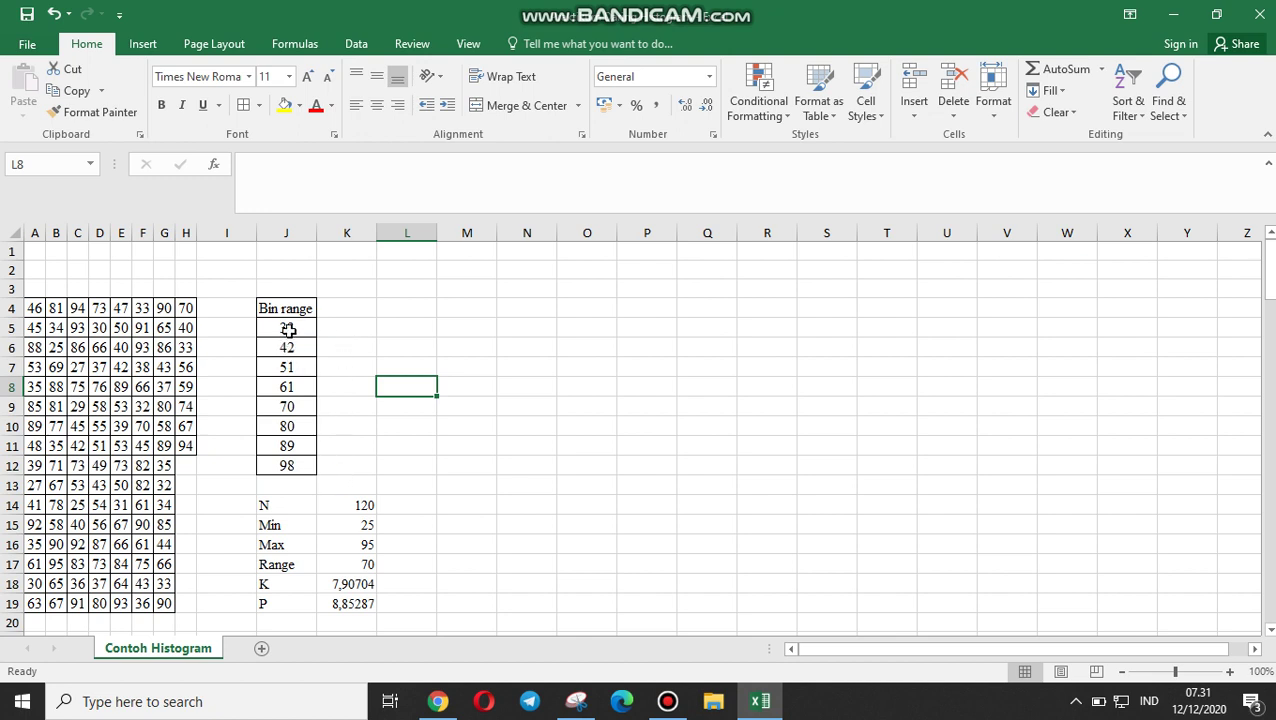
drag(575, 500, 565, 503)
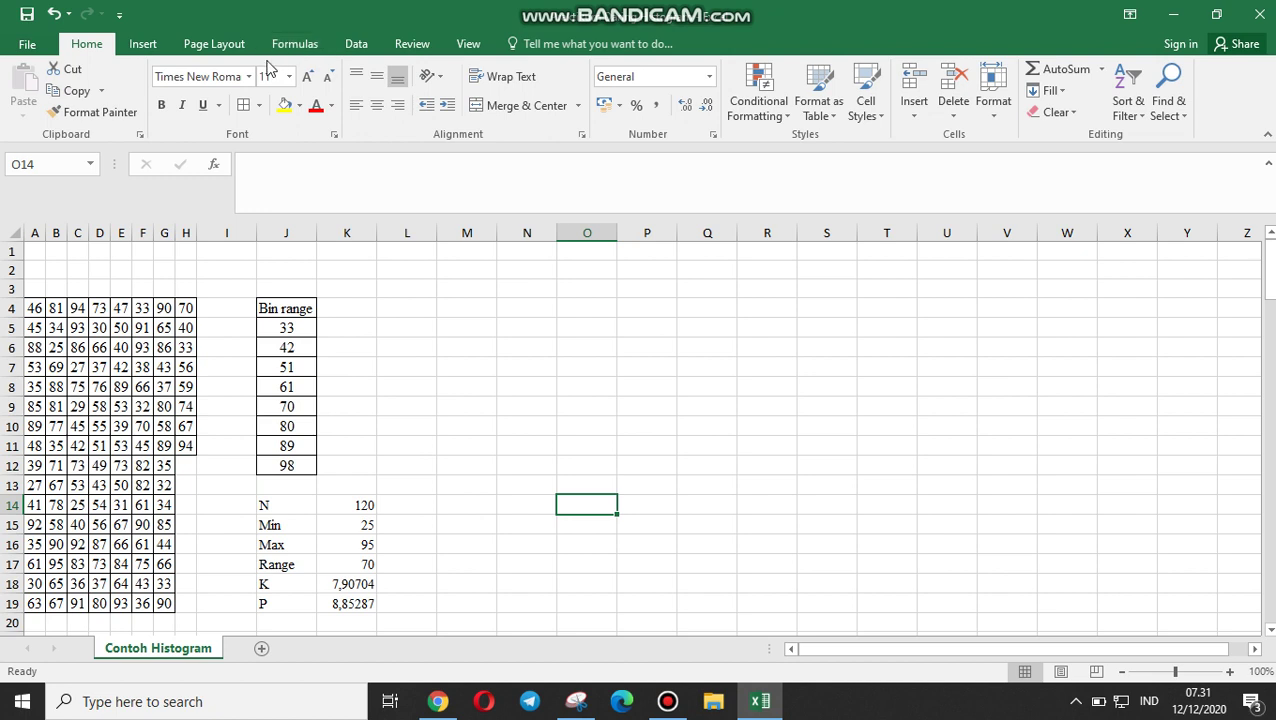
- Start the Histogram tool from Data Analysis and set its input range to the data block A4:H19
click(357, 45)
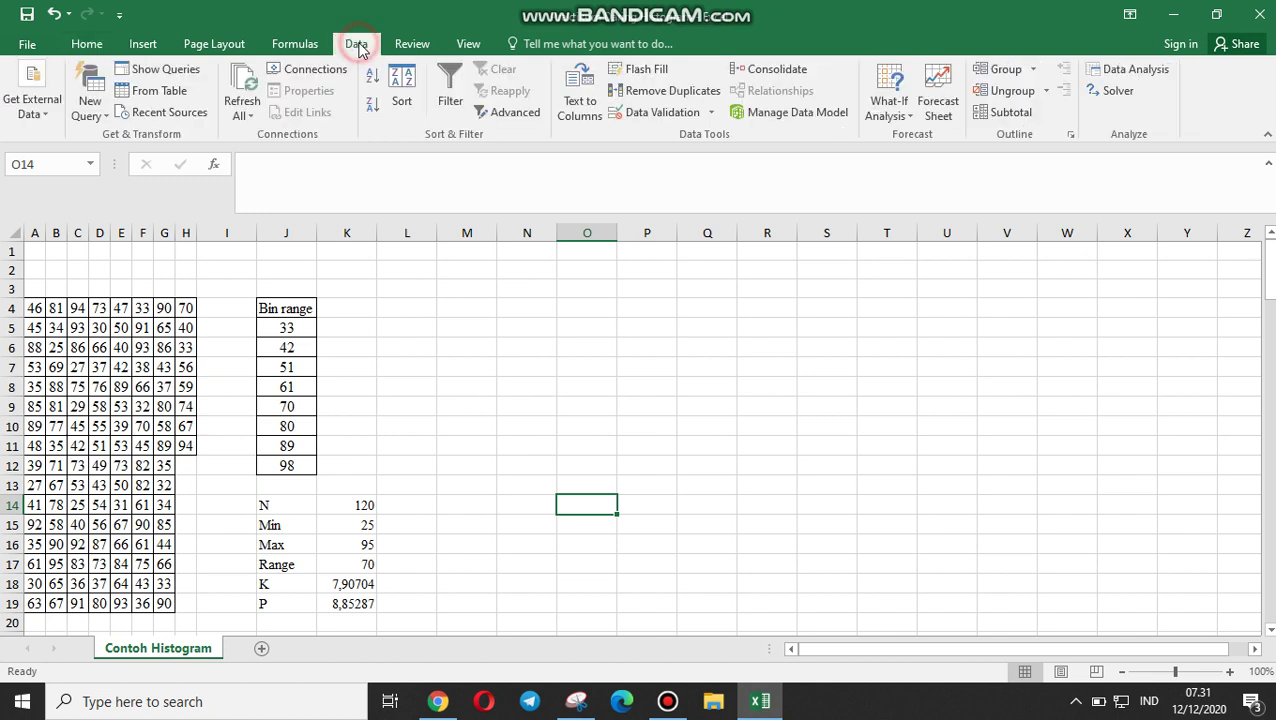
click(1123, 70)
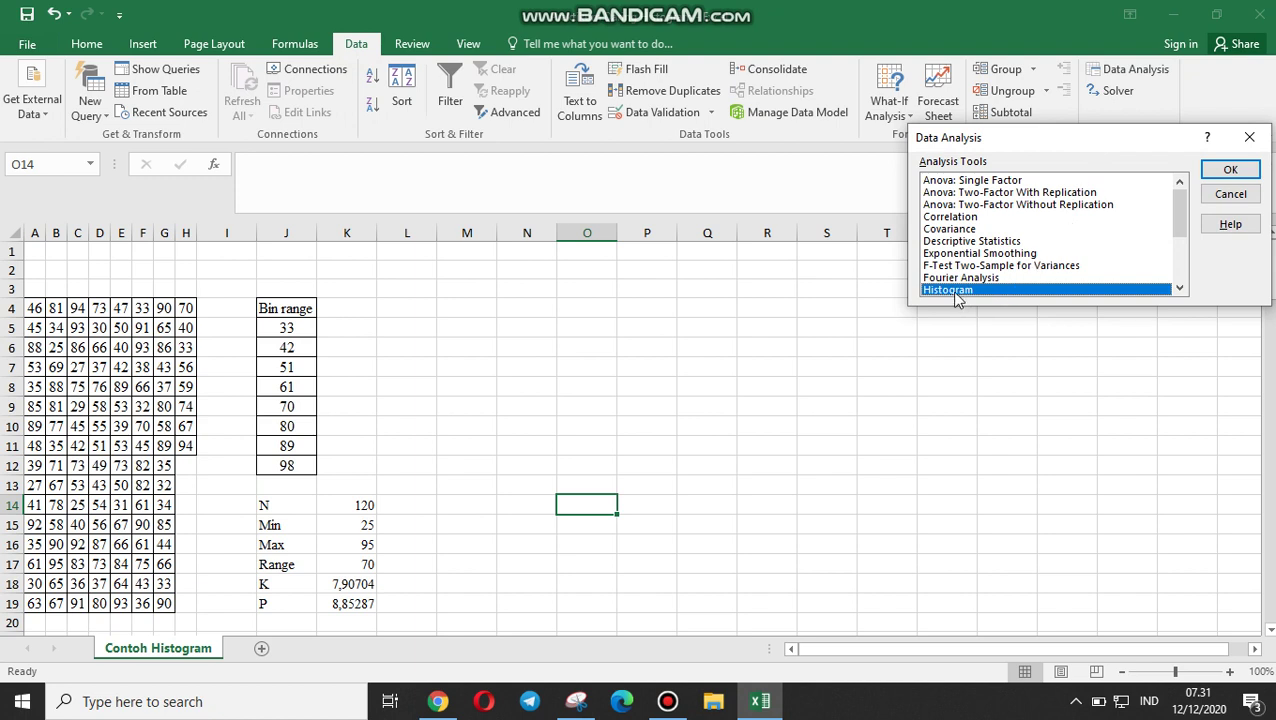
click(1228, 170)
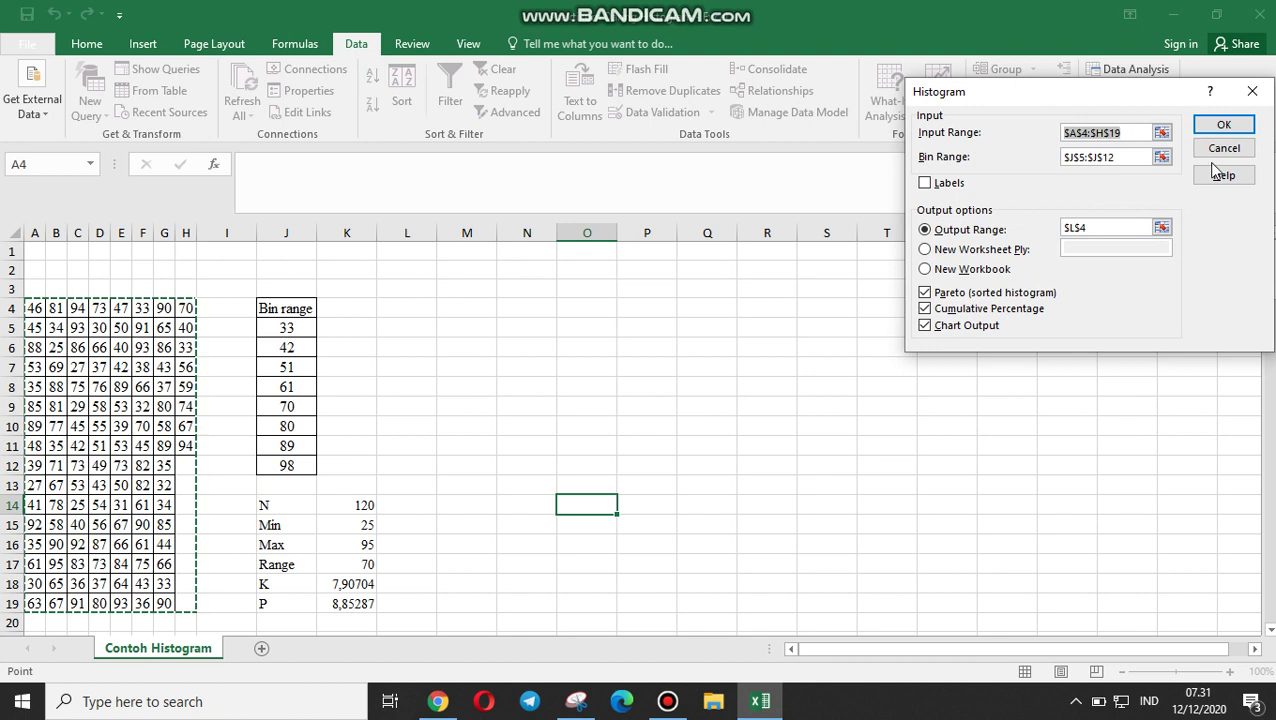
click(1136, 130)
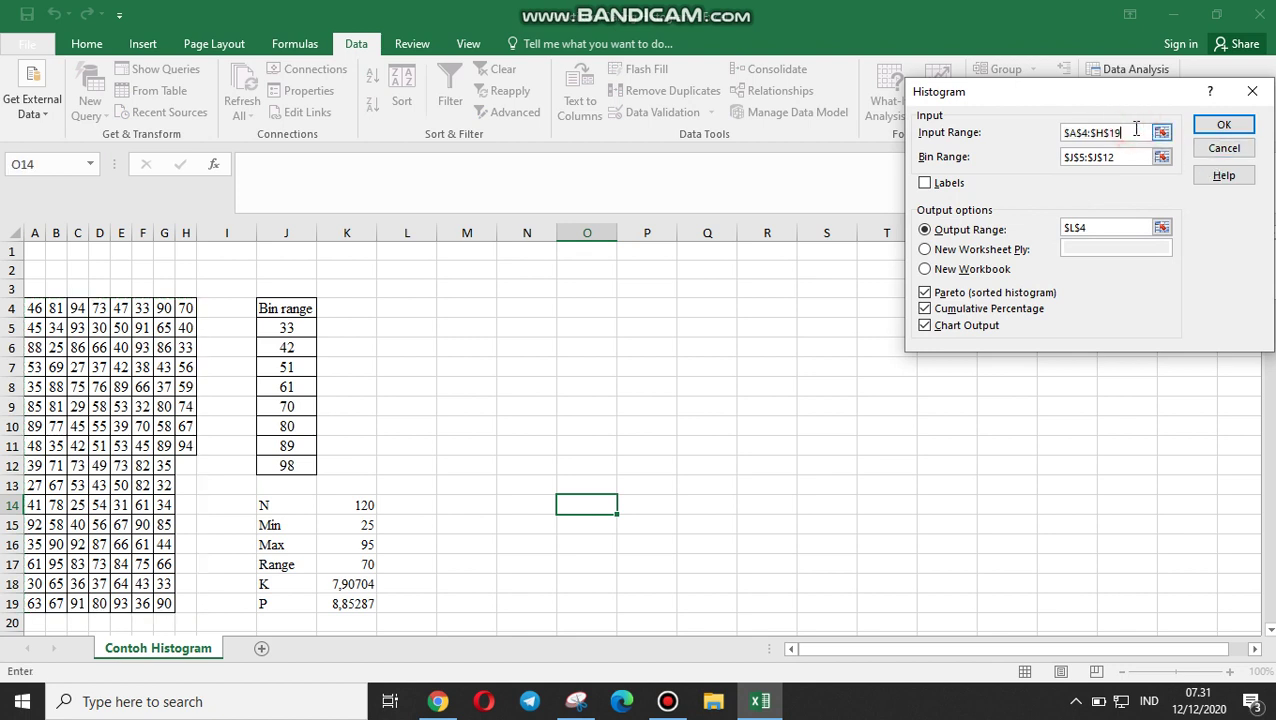
key(BackSpace)
key(BackSpace)
key(BackSpace)
key(BackSpace)
key(BackSpace)
key(BackSpace)
key(BackSpace)
key(BackSpace)
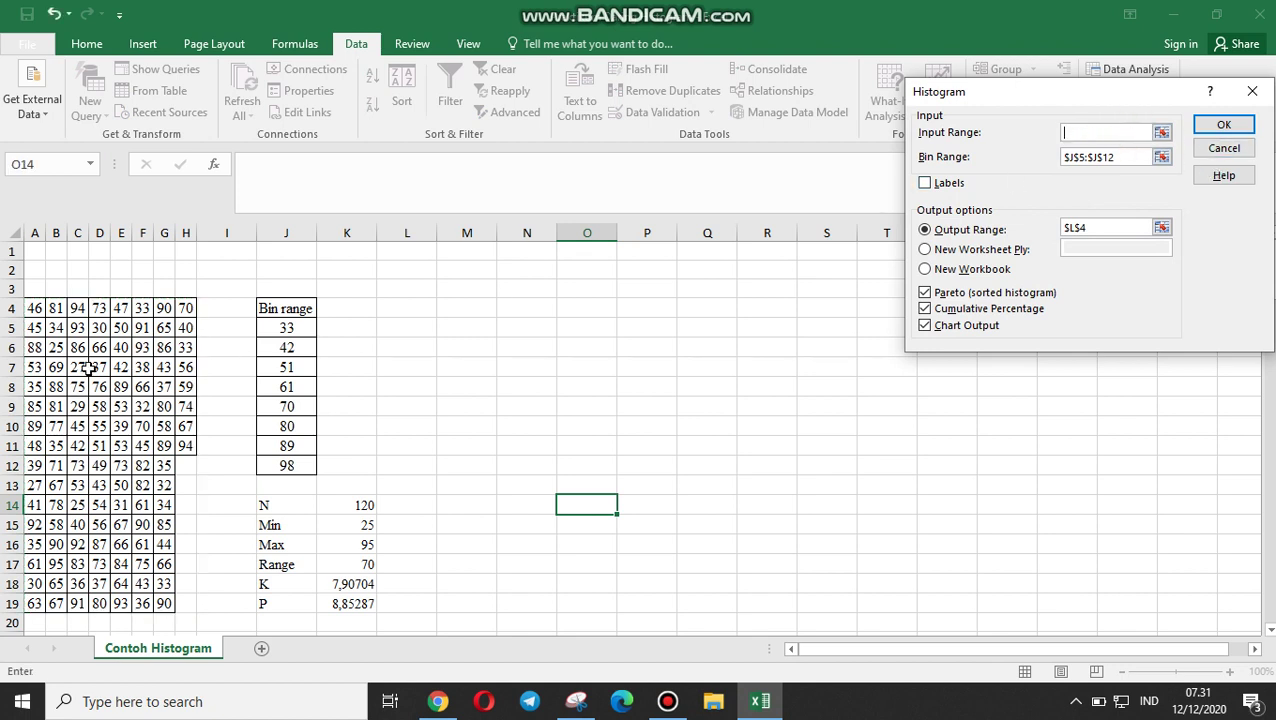
drag(33, 307, 190, 608)
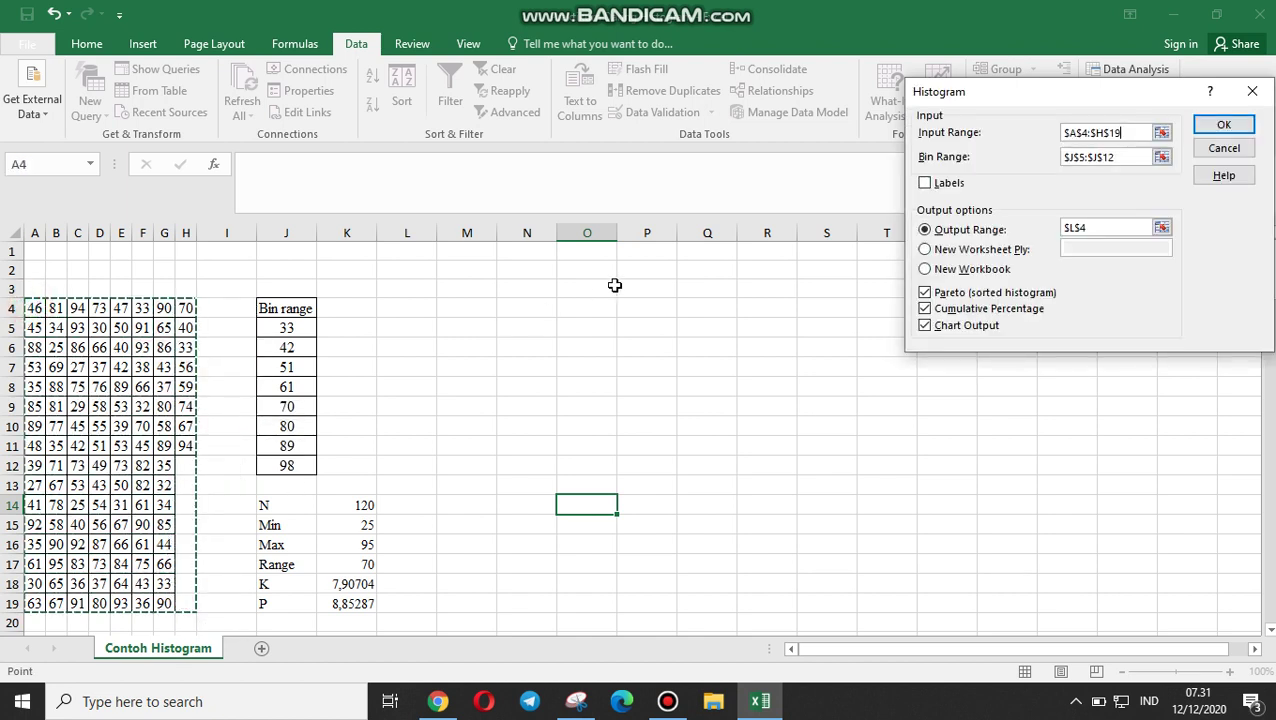
- Set the histogram's bin range to J5:J12 and its output range to cell L4
click(1134, 158)
drag(1118, 158, 1052, 165)
key(BackSpace)
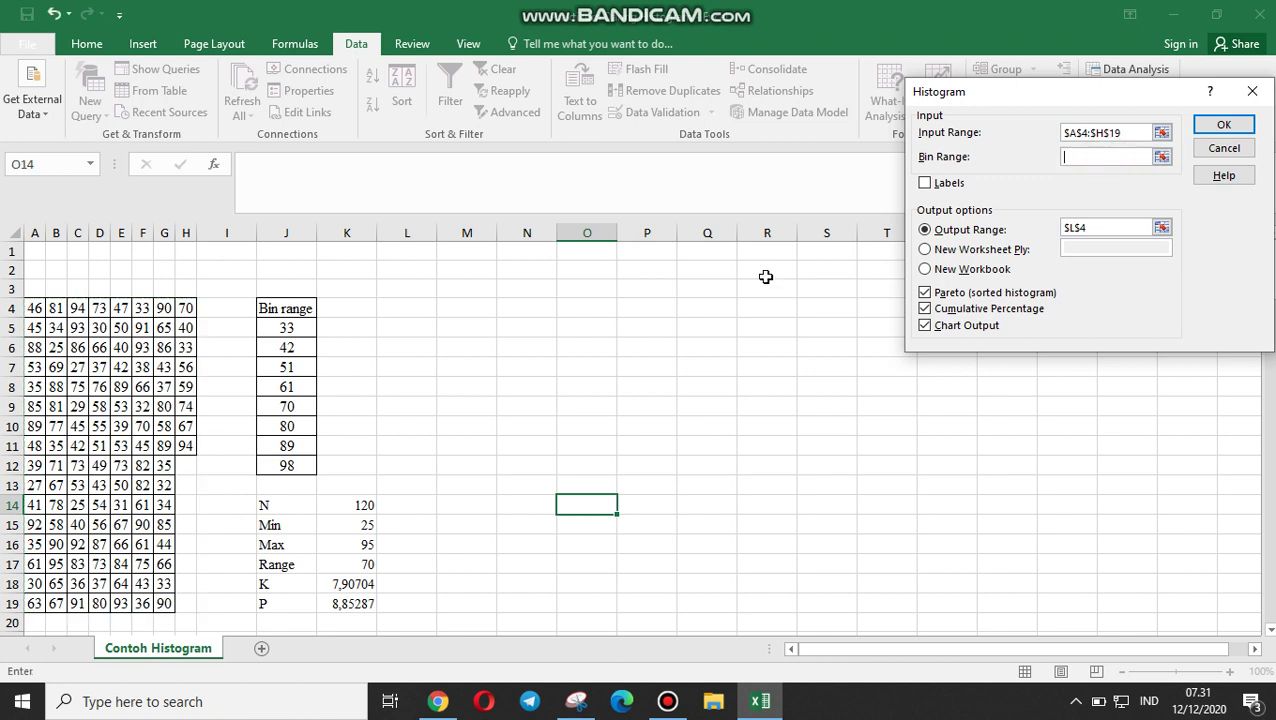
drag(288, 328, 292, 467)
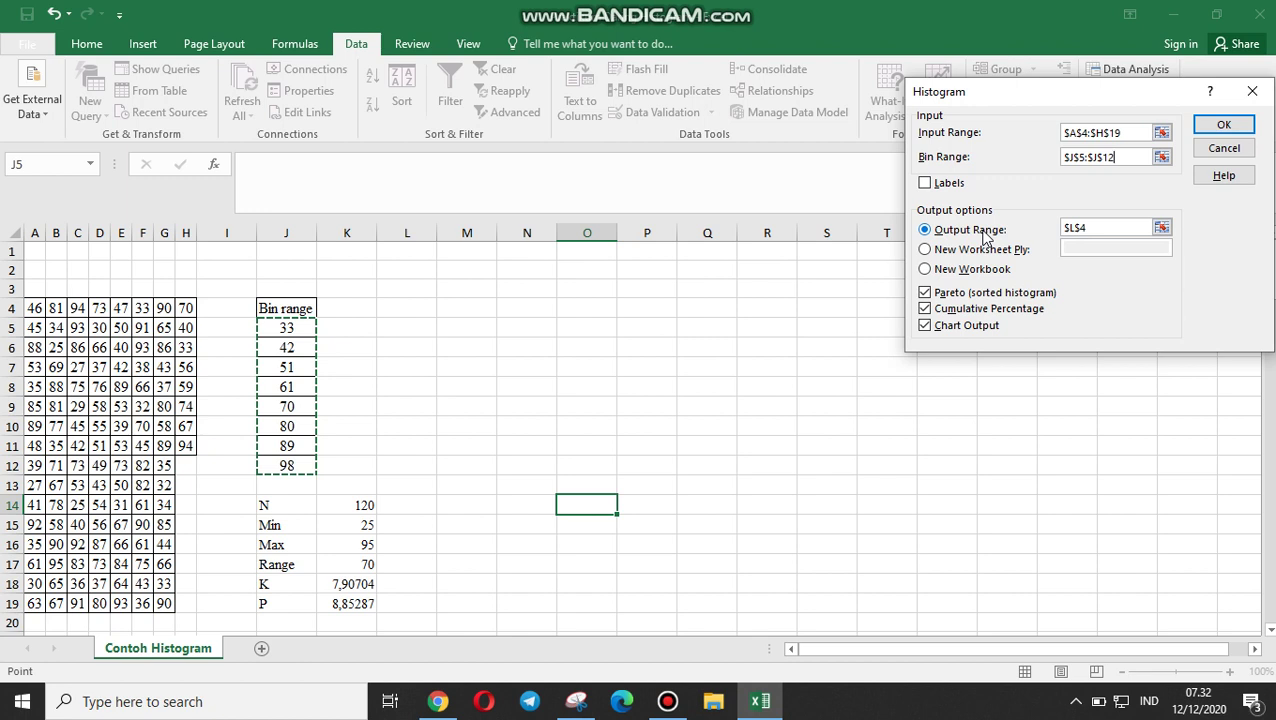
click(1103, 232)
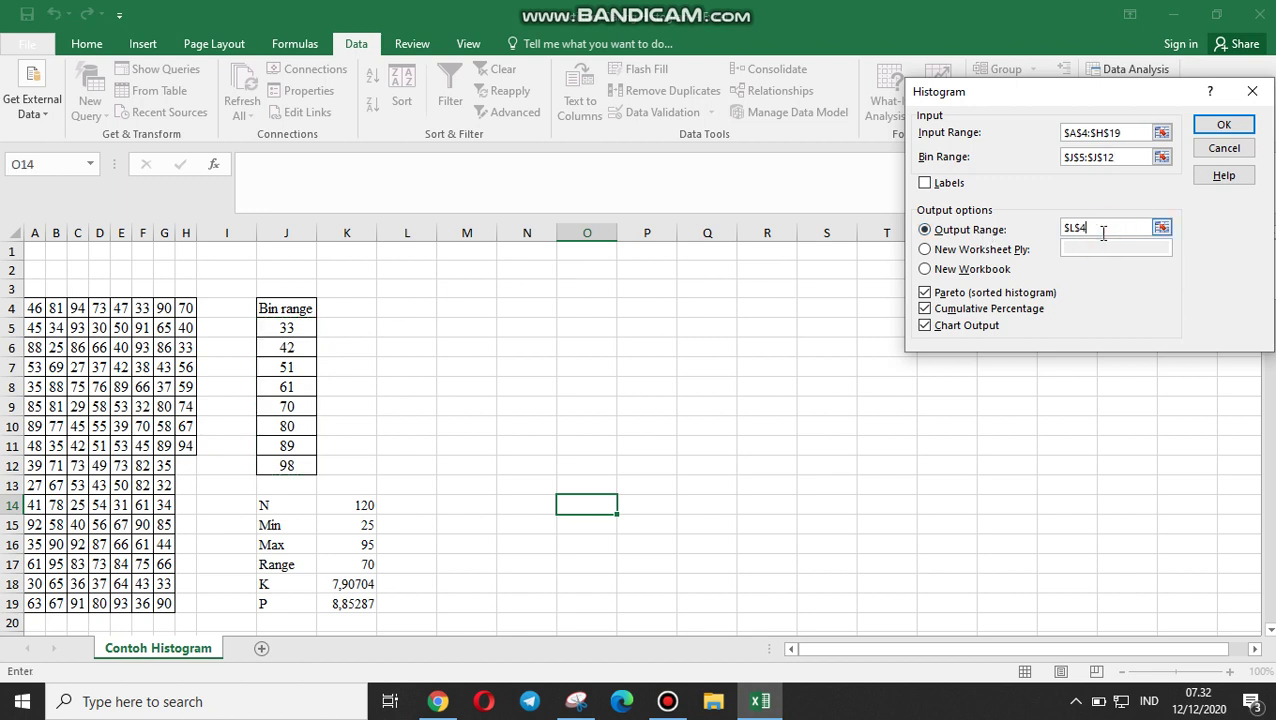
click(403, 306)
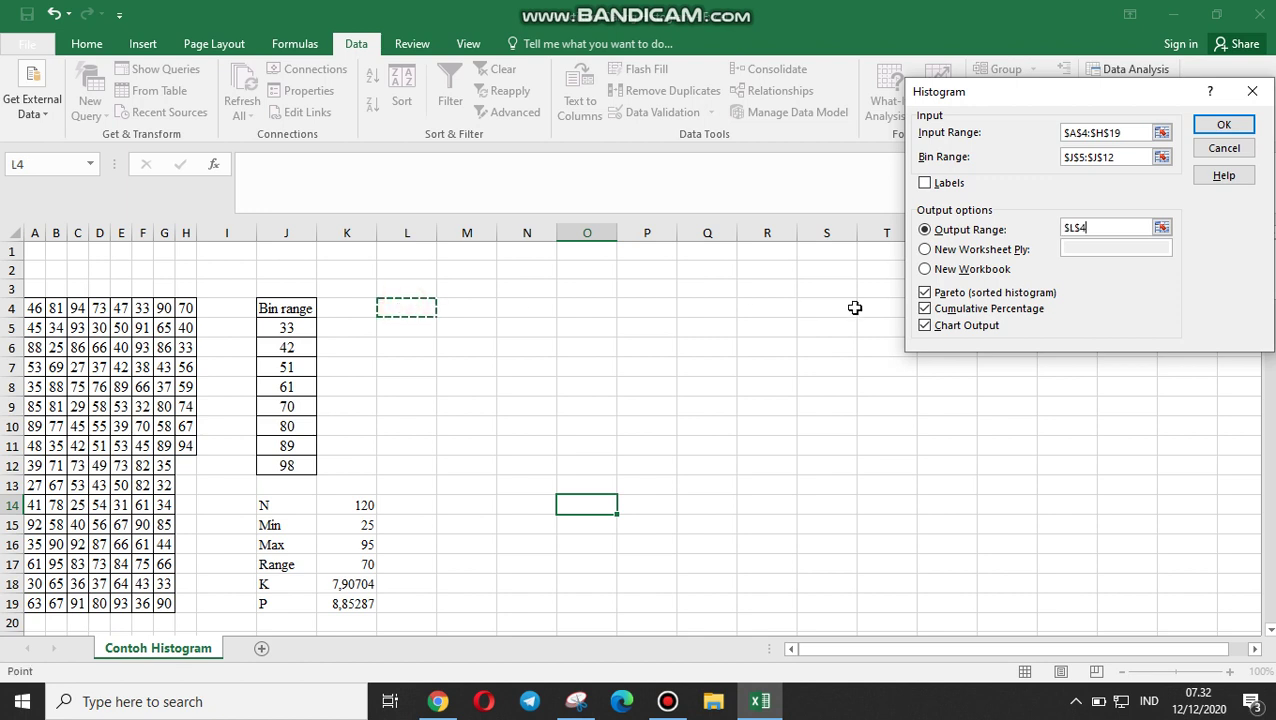
- Generate the histogram with Pareto (sorted histogram), Cumulative Percentage and Chart Output all enabled
click(924, 292)
click(926, 309)
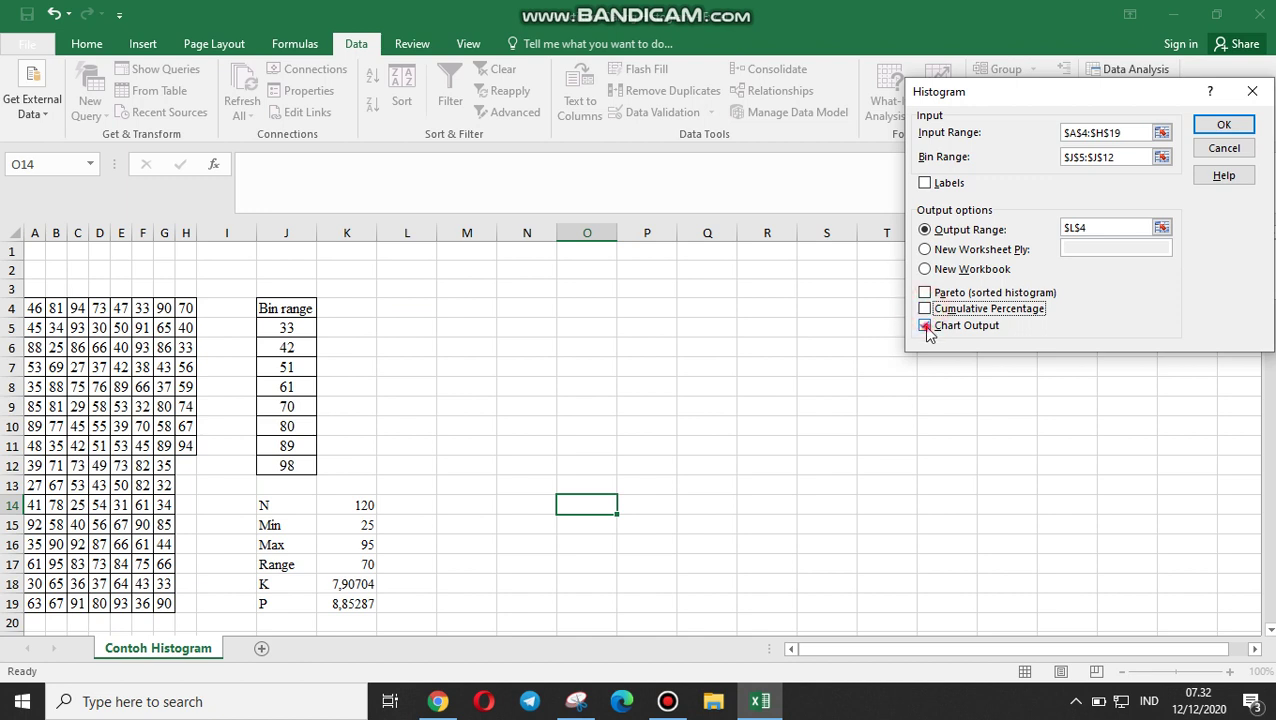
click(925, 325)
click(924, 308)
click(925, 326)
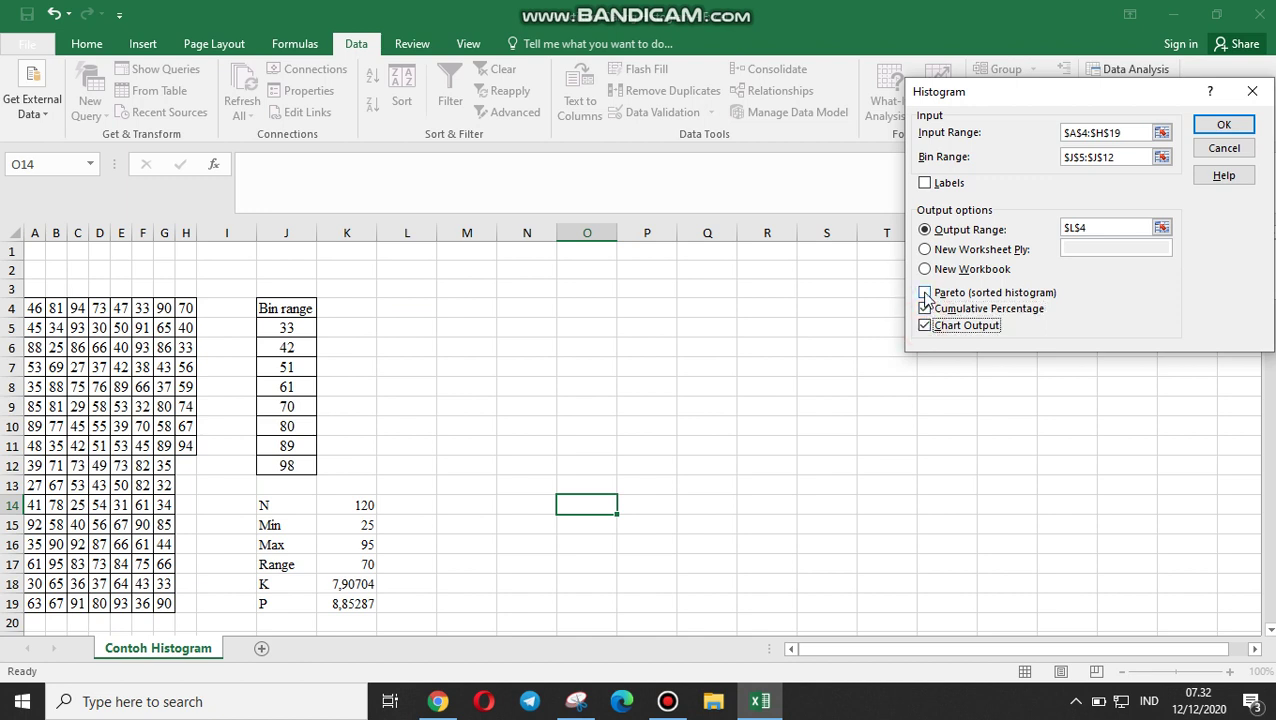
click(924, 292)
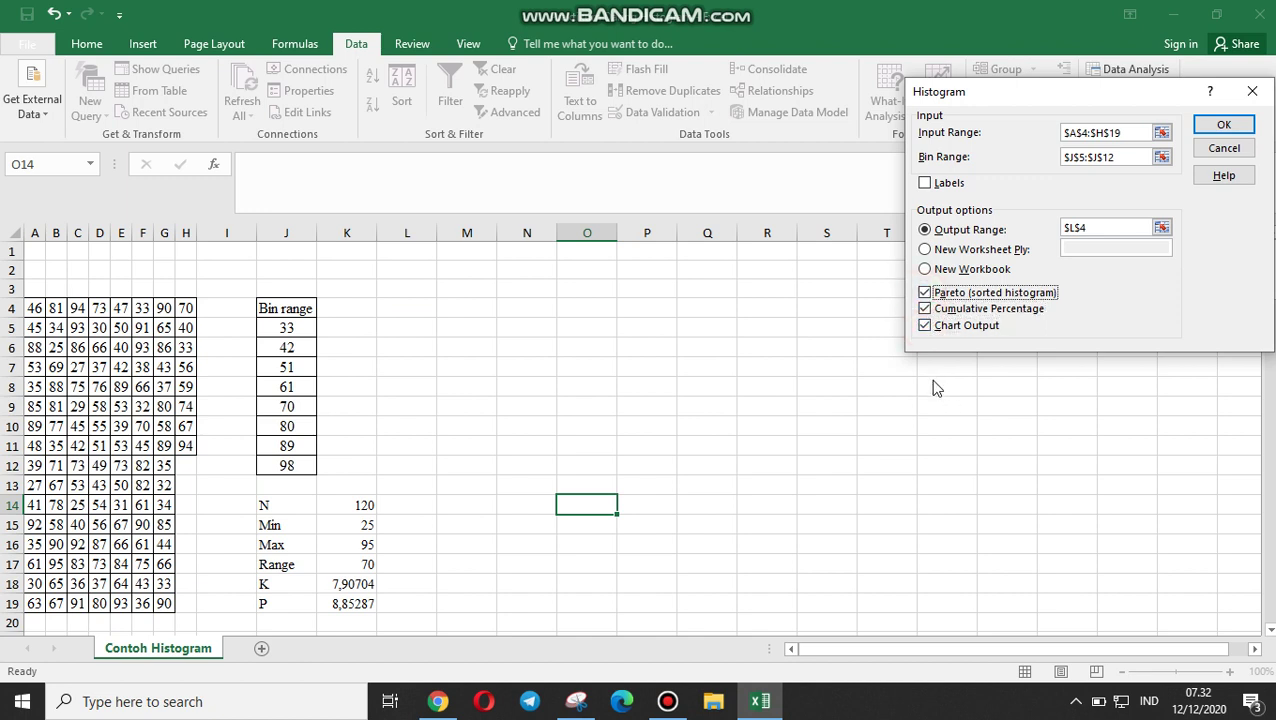
click(1234, 126)
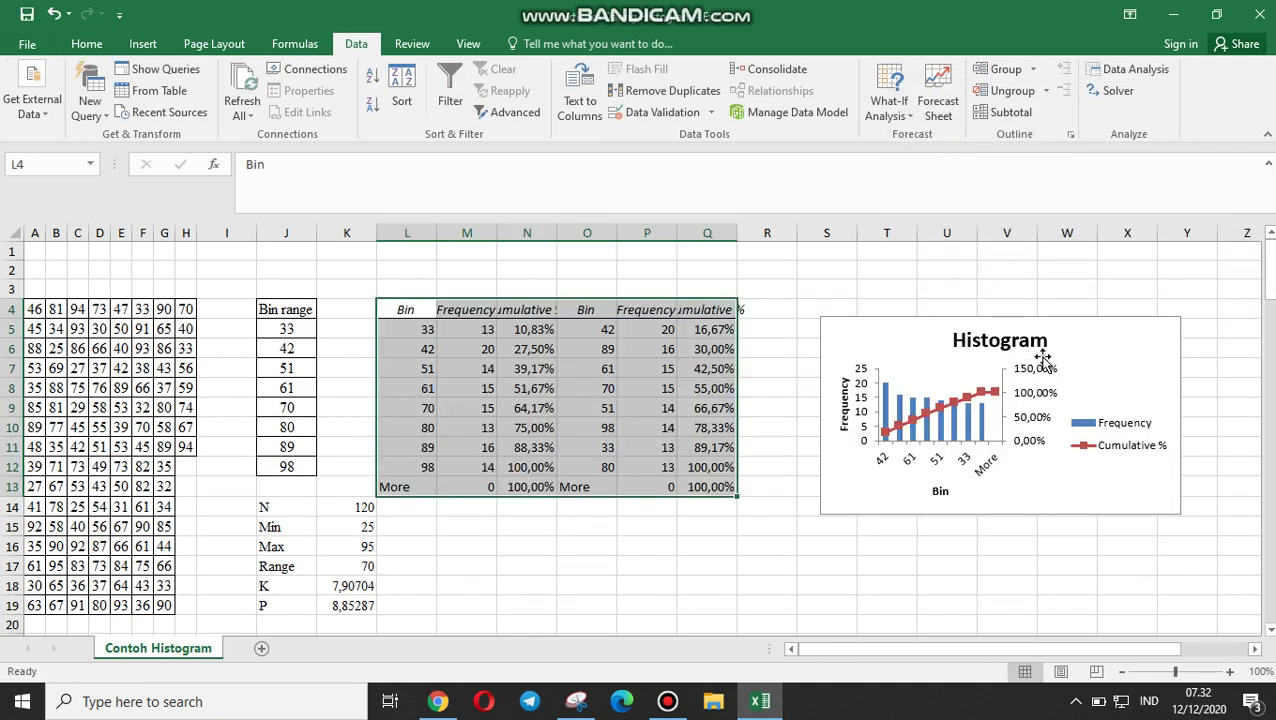
- Move the histogram chart closer to the frequency tables, with its upper-left corner near cell R4
click(975, 338)
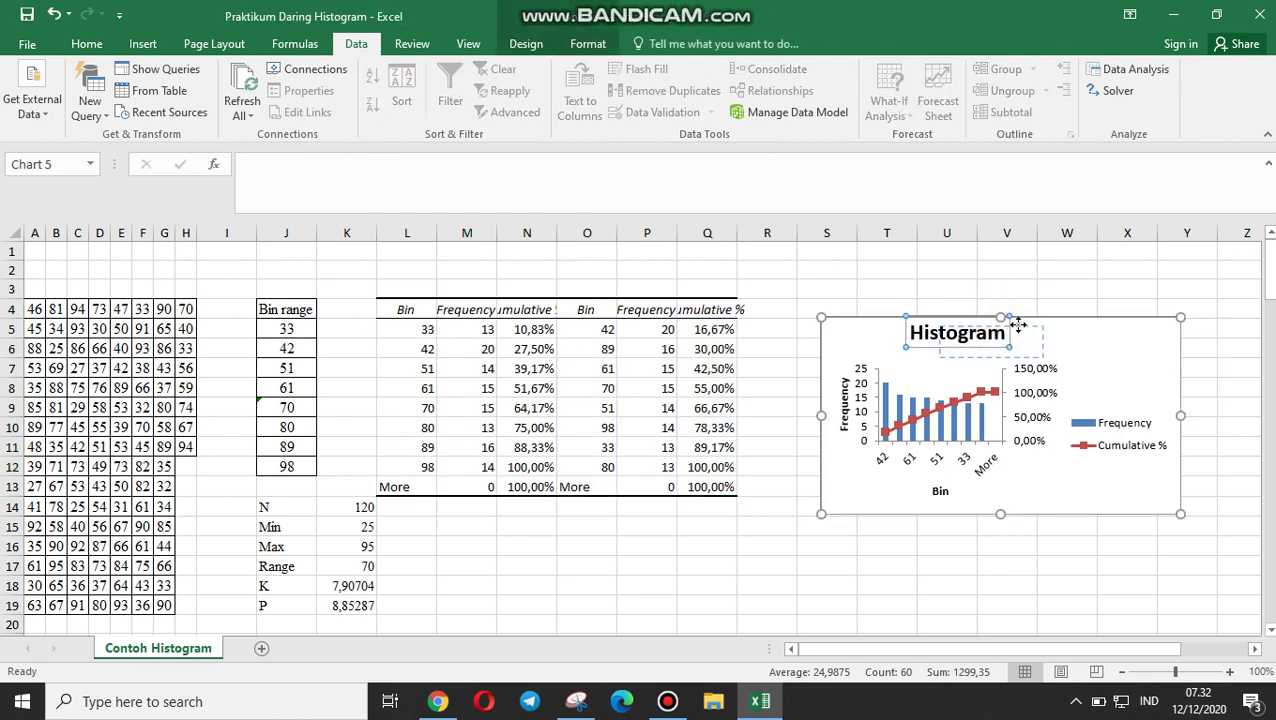
drag(1073, 318, 1023, 290)
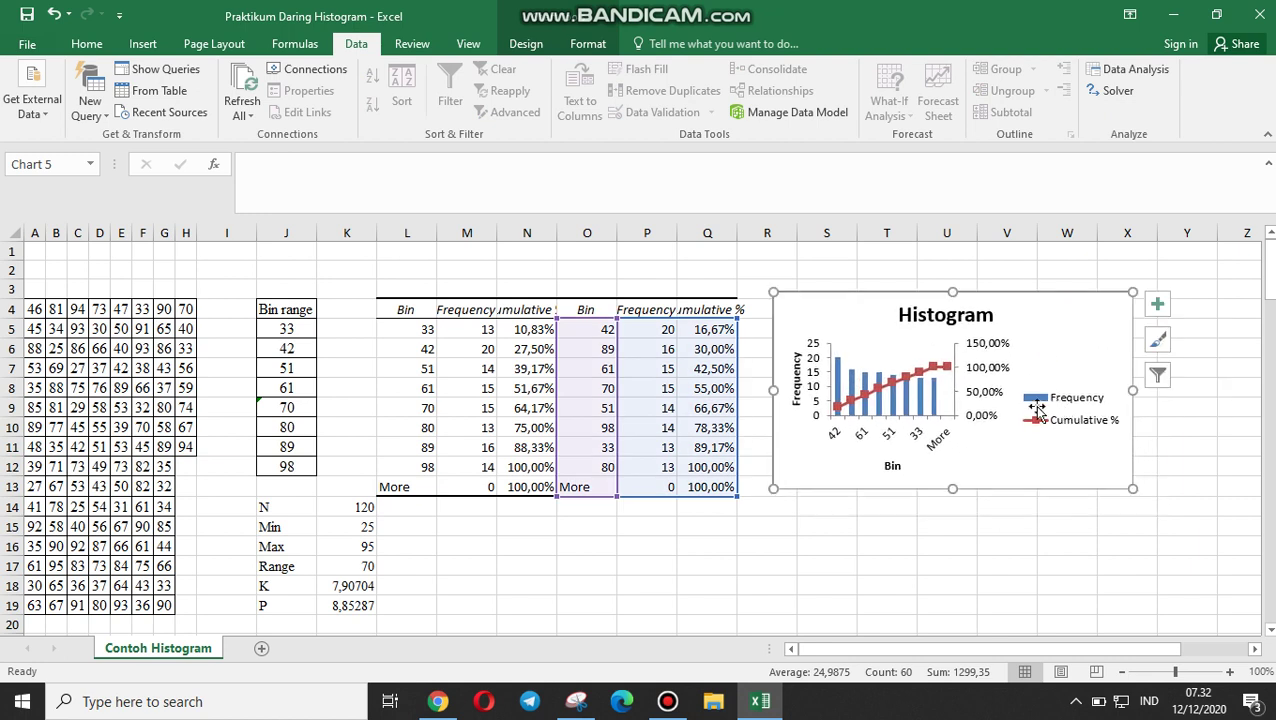
- Change the font of the chart title "Histogram" to Times New Roman
click(955, 312)
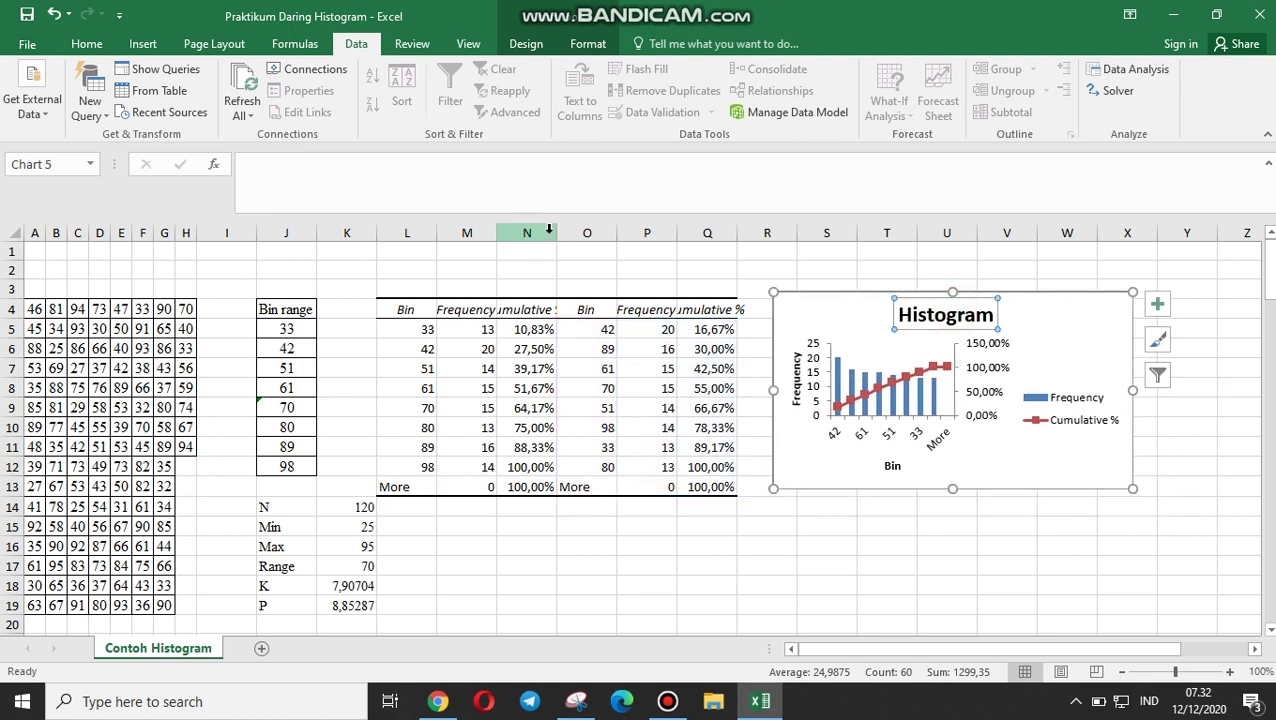
click(85, 45)
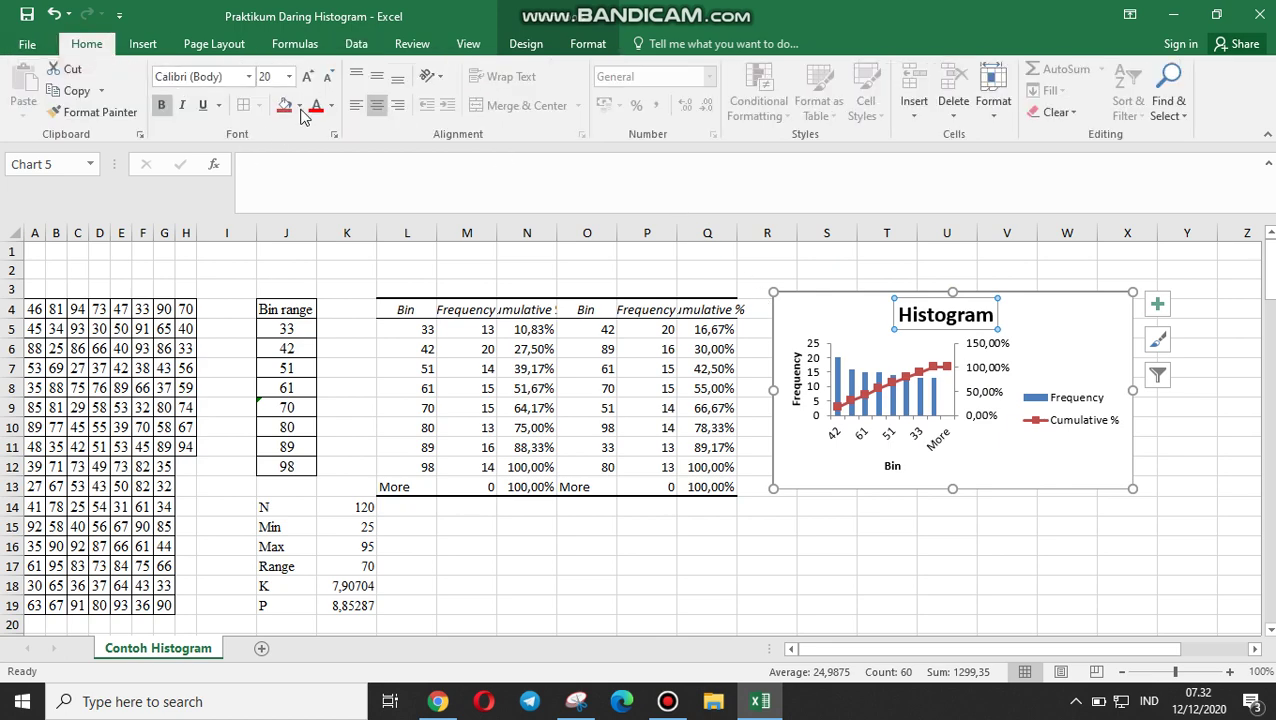
click(248, 76)
text(Y)
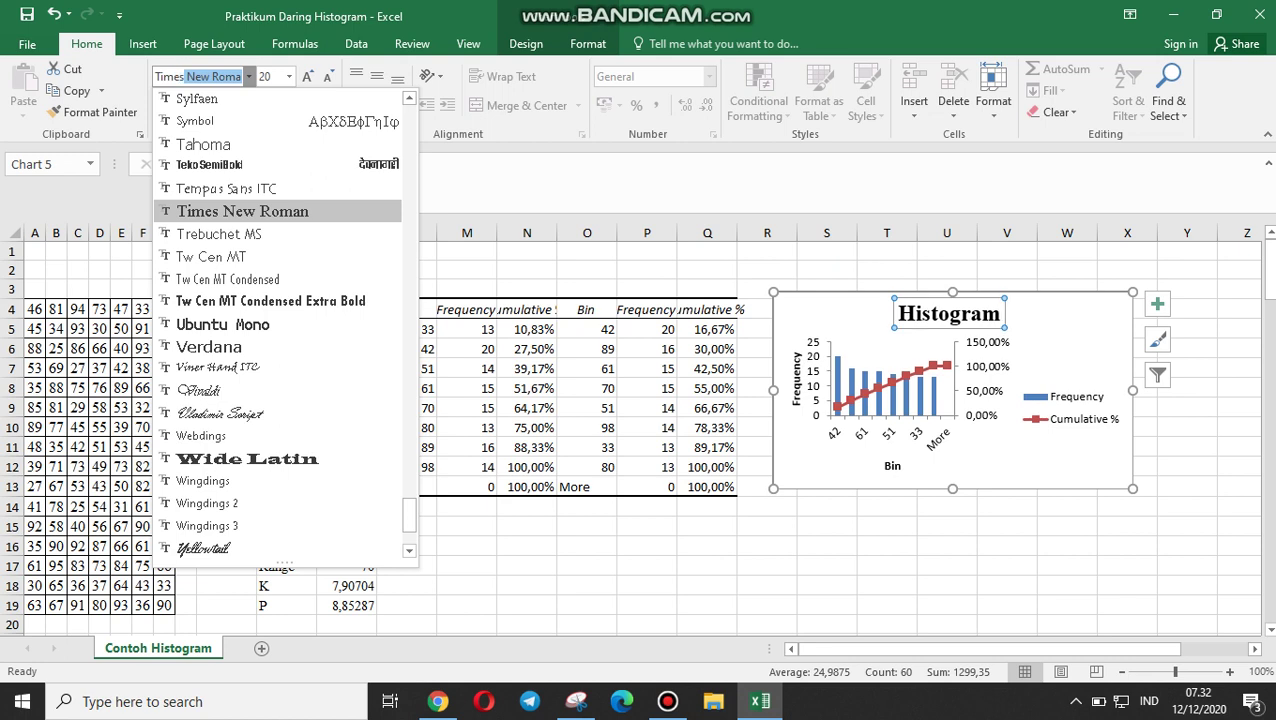
click(281, 213)
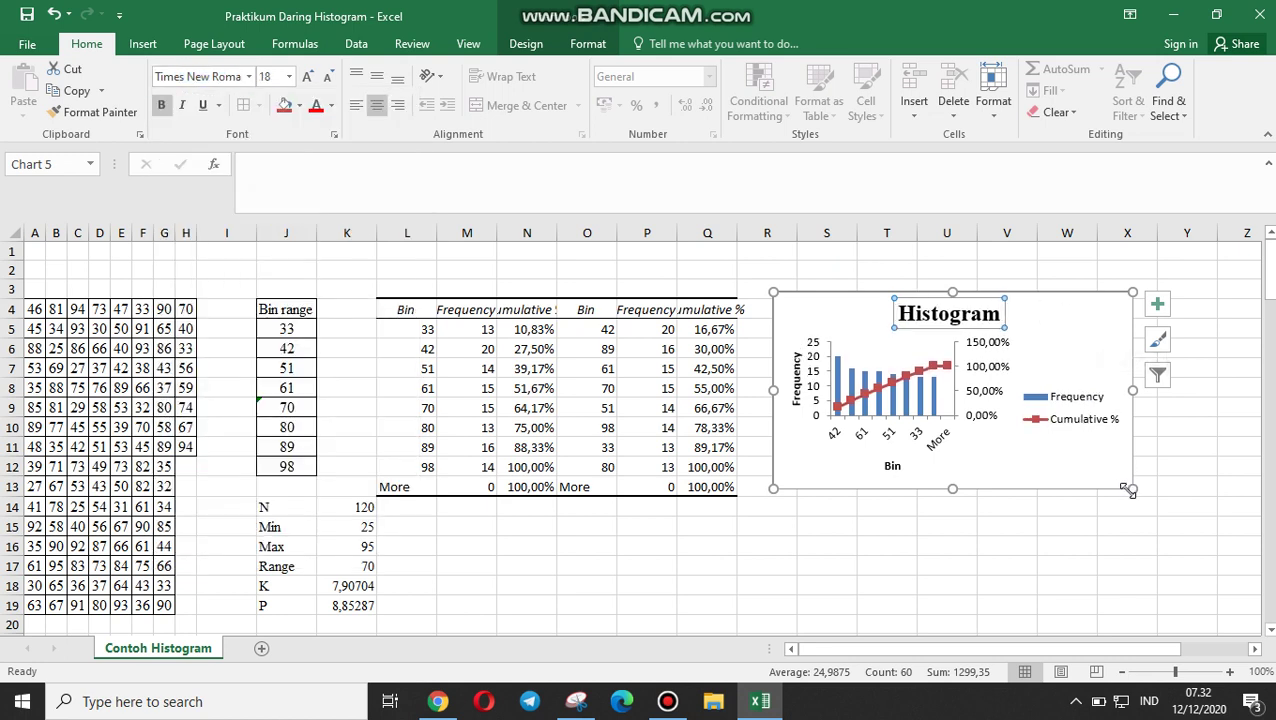
- Enlarge the histogram chart slightly so its lower-right corner reaches about cell X14, and deselect the chart
drag(1132, 488, 1158, 519)
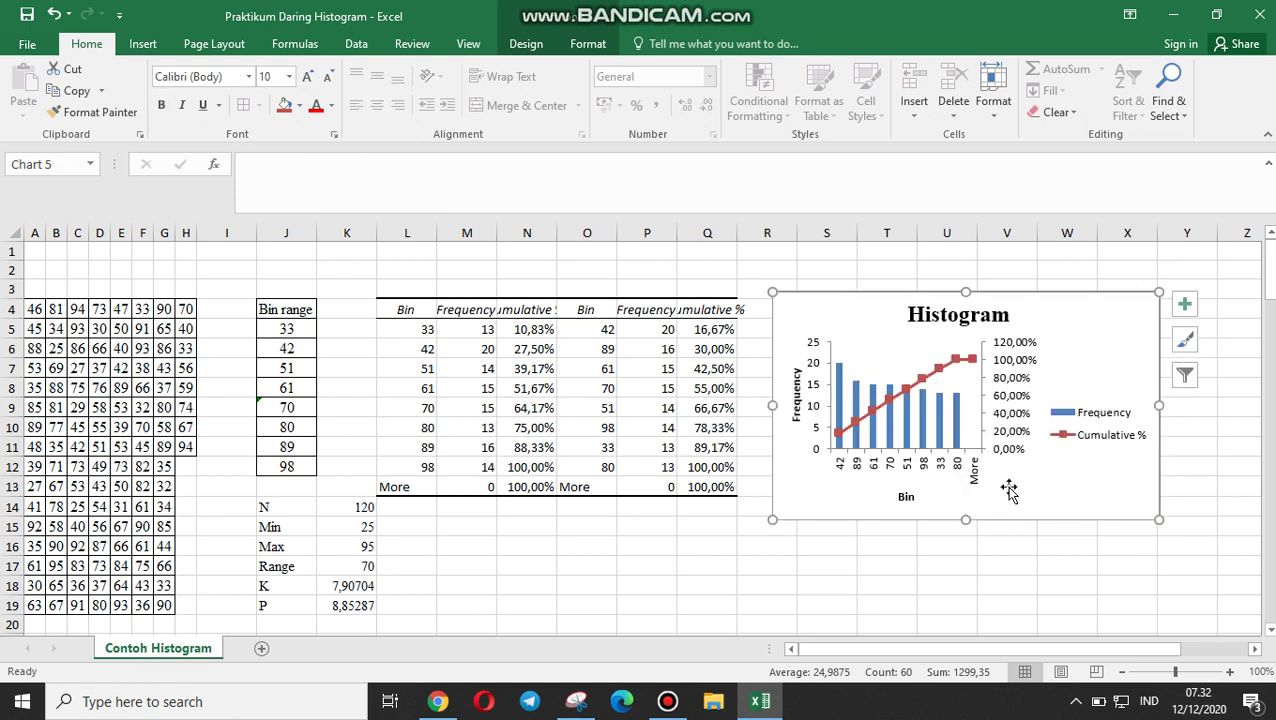
click(913, 413)
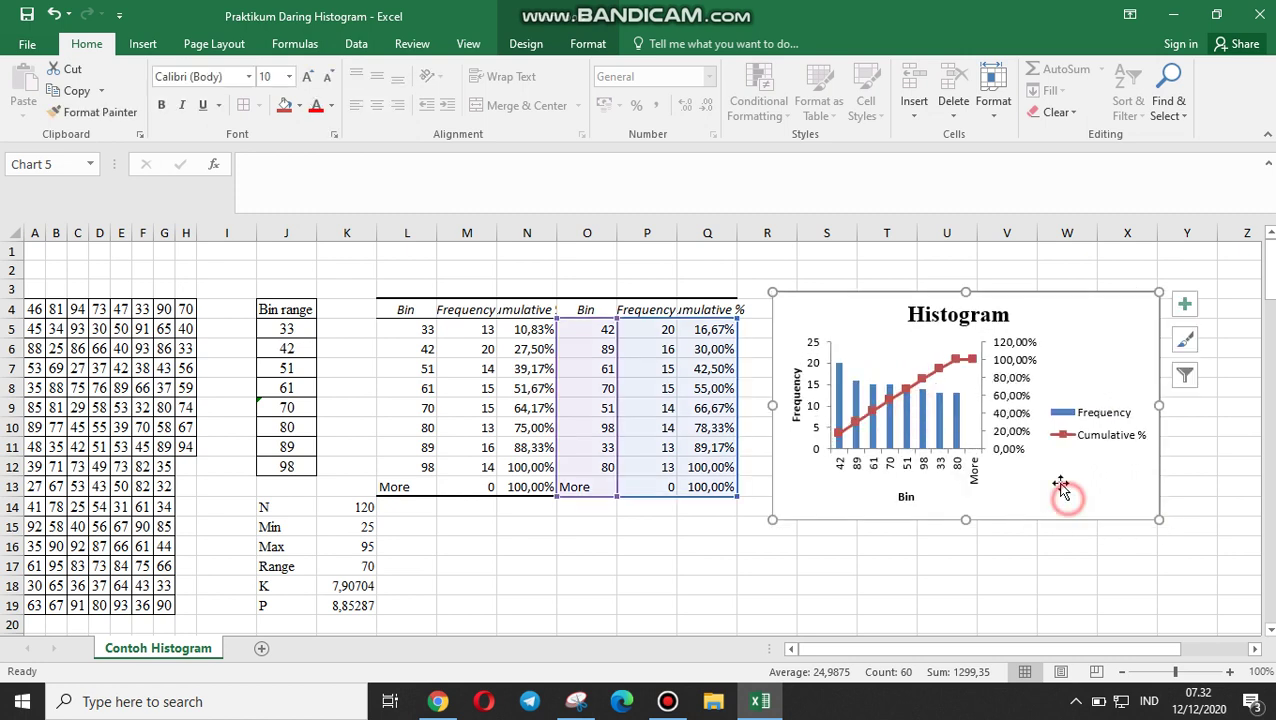
click(589, 543)
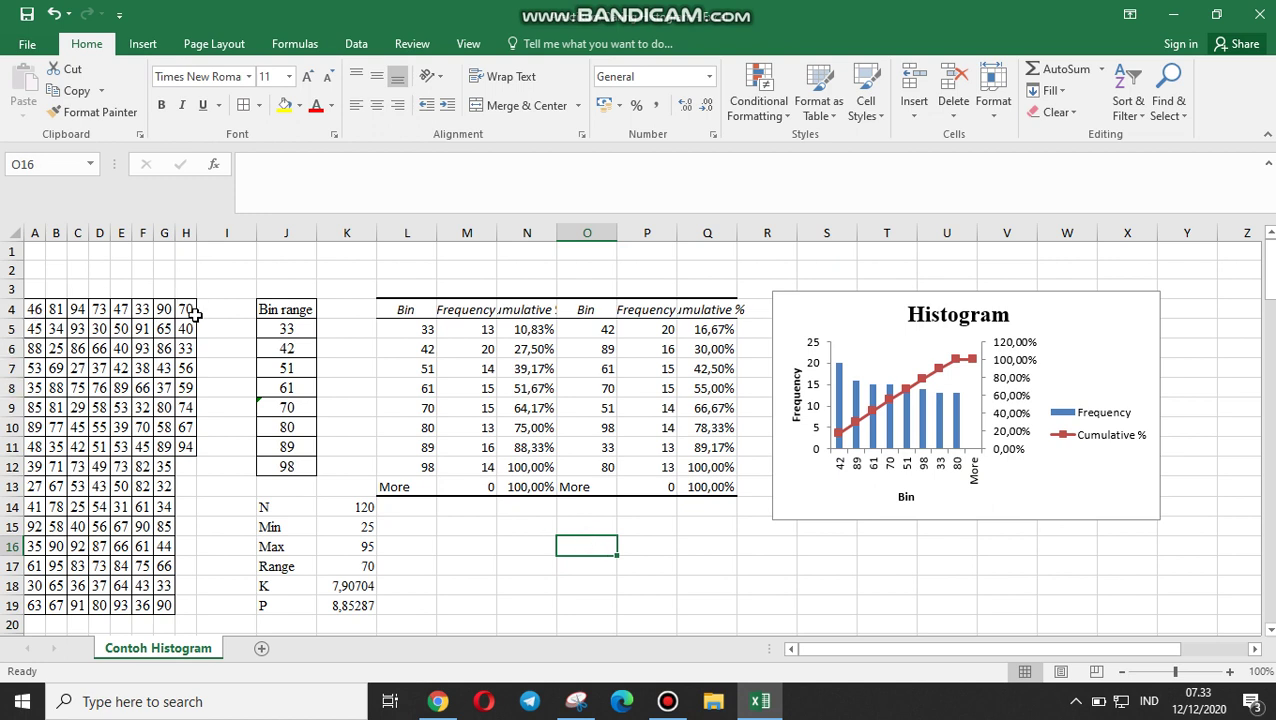
- Ignore the inconsistent-formula error flagged on bin cell J9
click(264, 410)
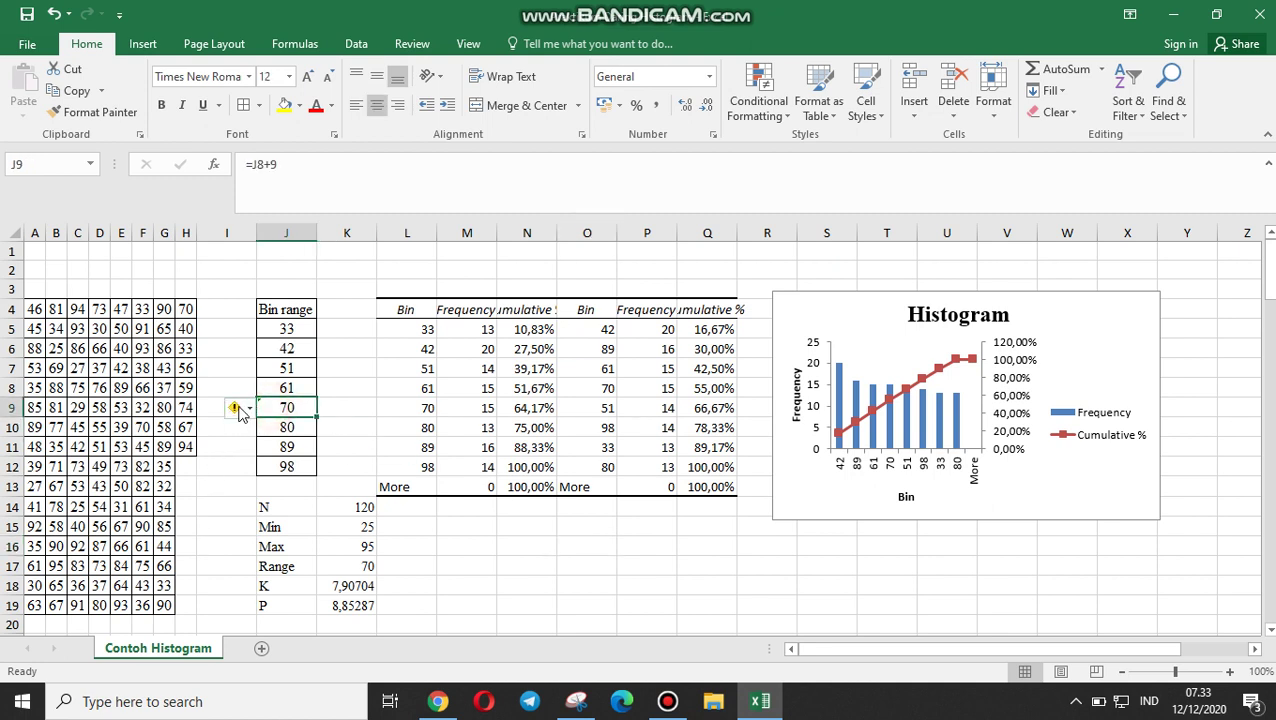
click(241, 408)
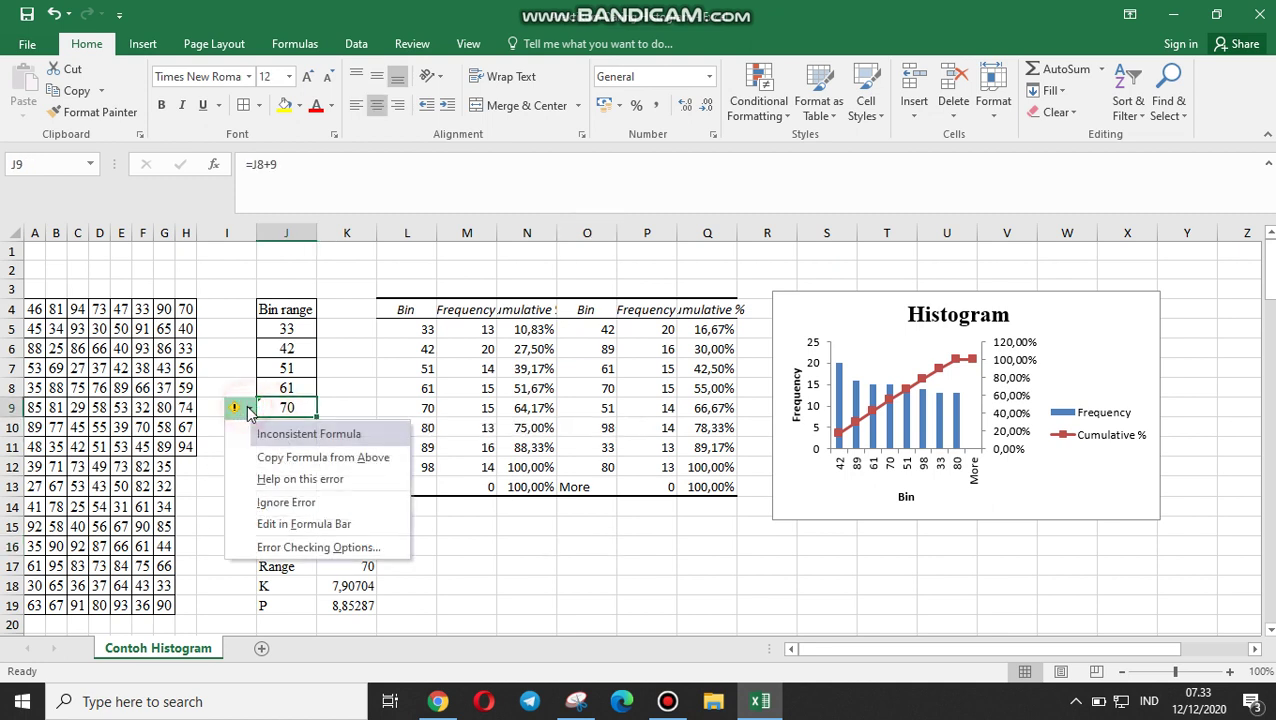
click(285, 502)
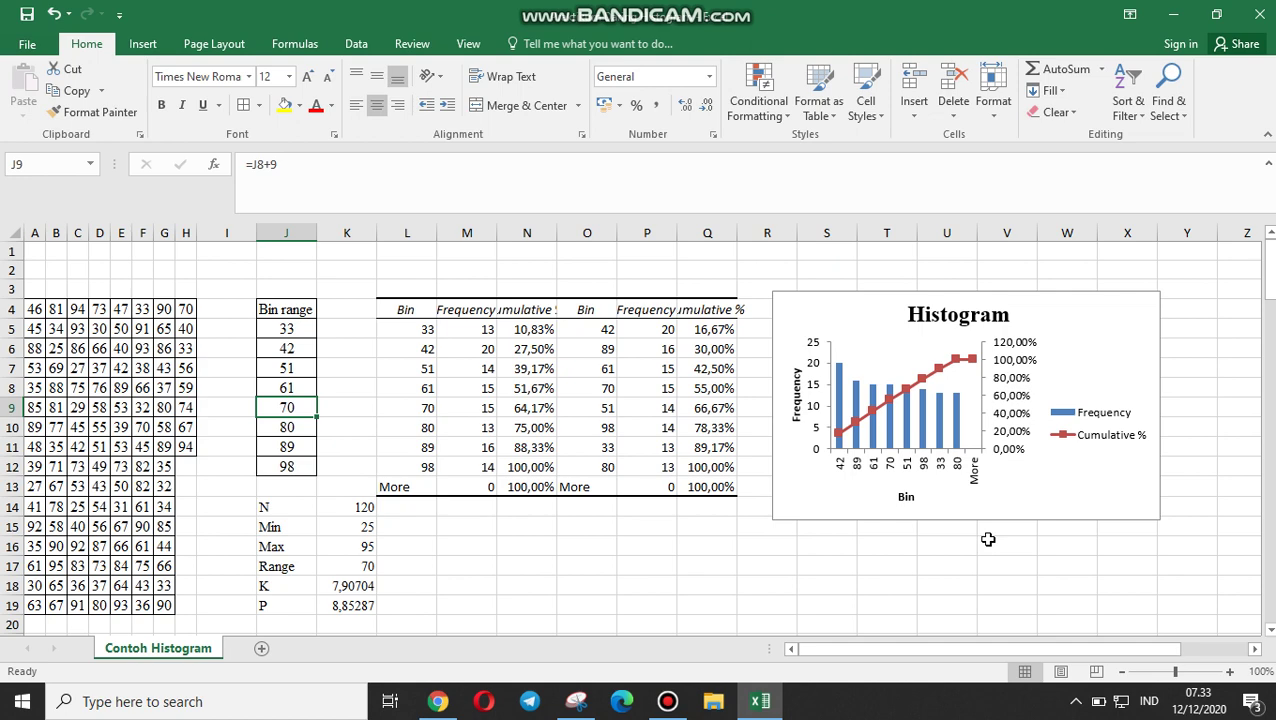
click(670, 703)
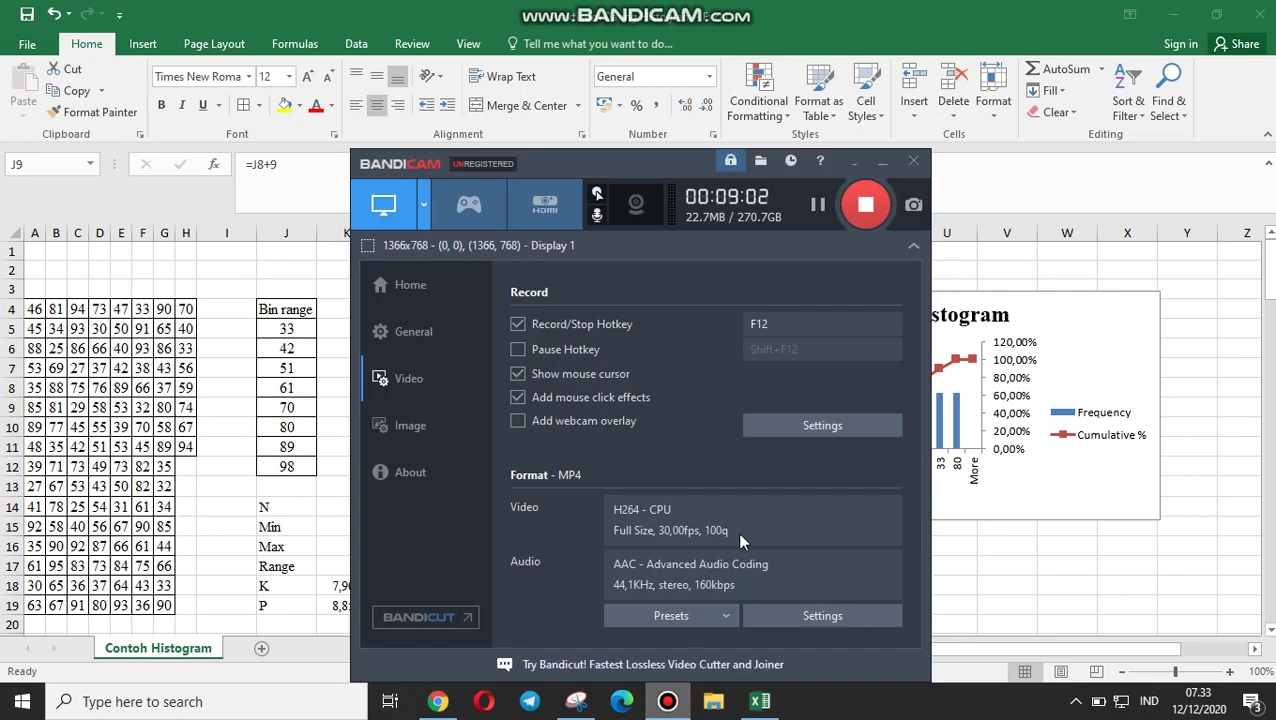